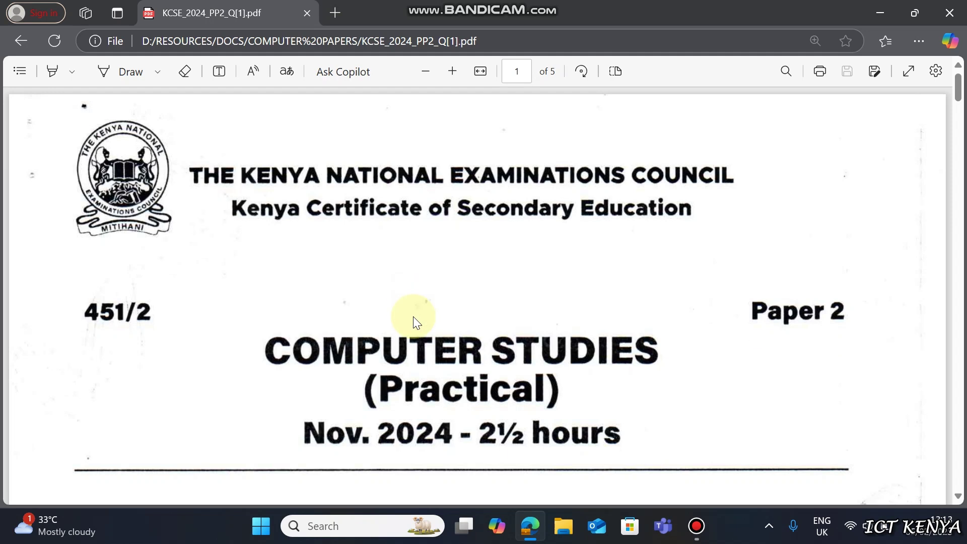
# Review the KCSE exam PDF and return to question 1's Course table on page 2, then show the desktop.
pyautogui.scroll(-20, 413, 318)
pyautogui.scroll(-20, 413, 318)
pyautogui.scroll(-20, 413, 315)
pyautogui.scroll(-15, 413, 315)
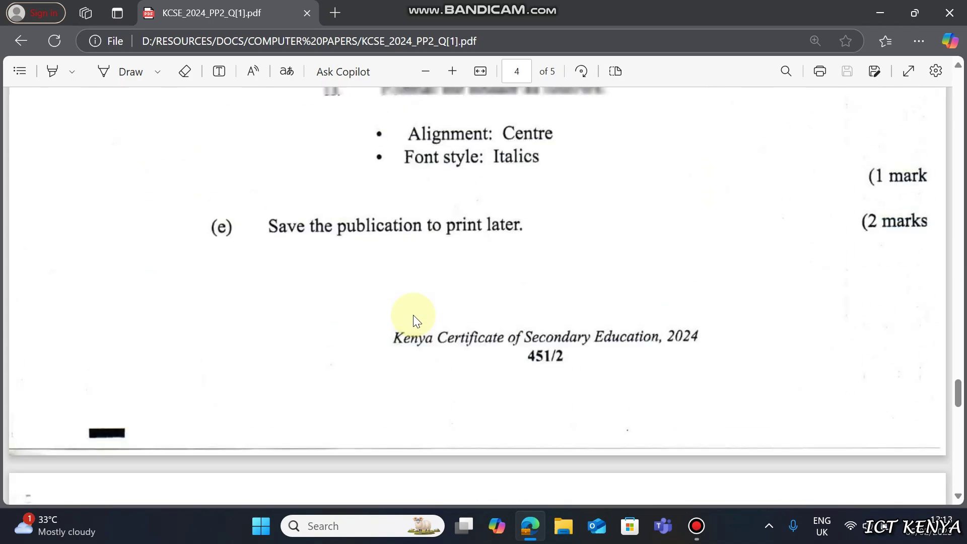
pyautogui.scroll(20, 413, 316)
pyautogui.scroll(20, 413, 315)
pyautogui.scroll(-3, 413, 315)
pyautogui.scroll(-3, 413, 315)
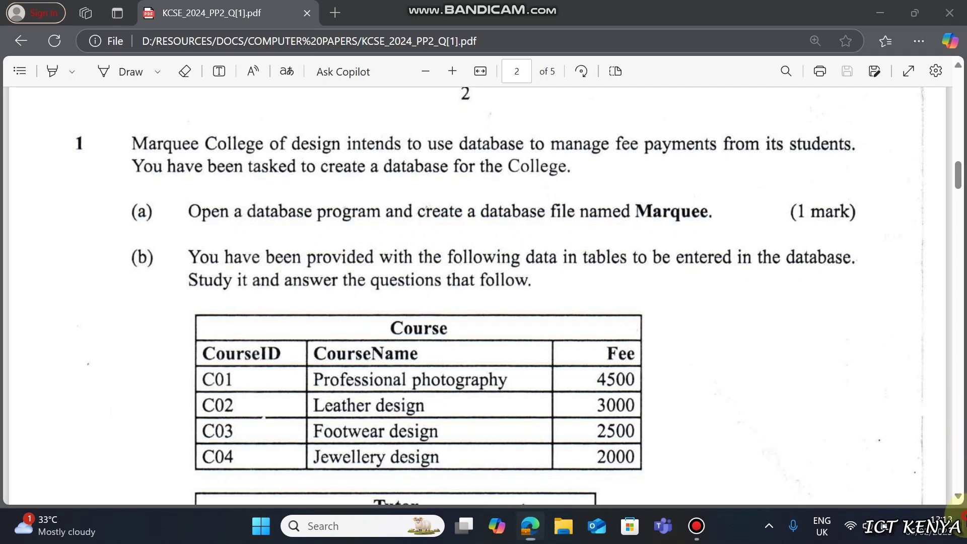
pyautogui.press('super+d')
# Create a new Access database file named Marquee on the desktop.
pyautogui.rightClick(431, 247)
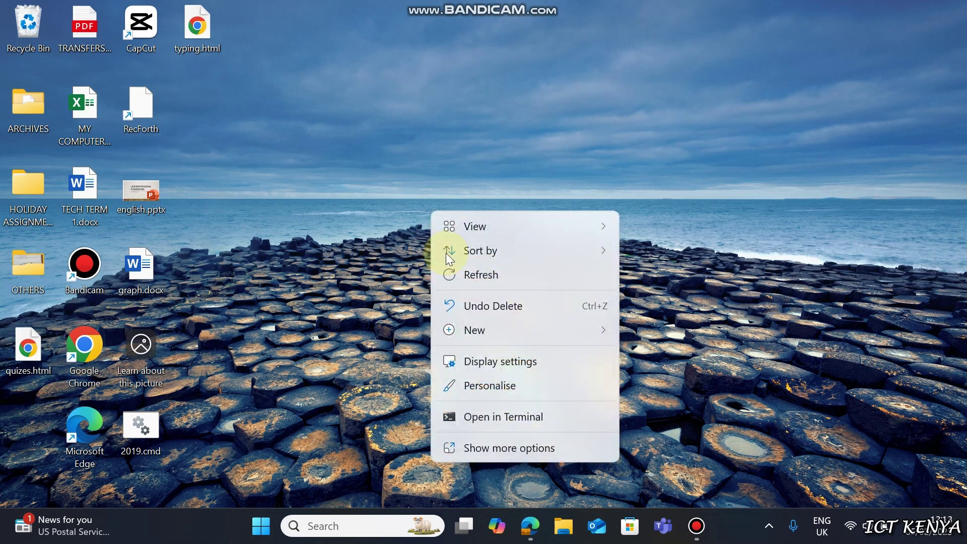
pyautogui.moveTo(483, 330)
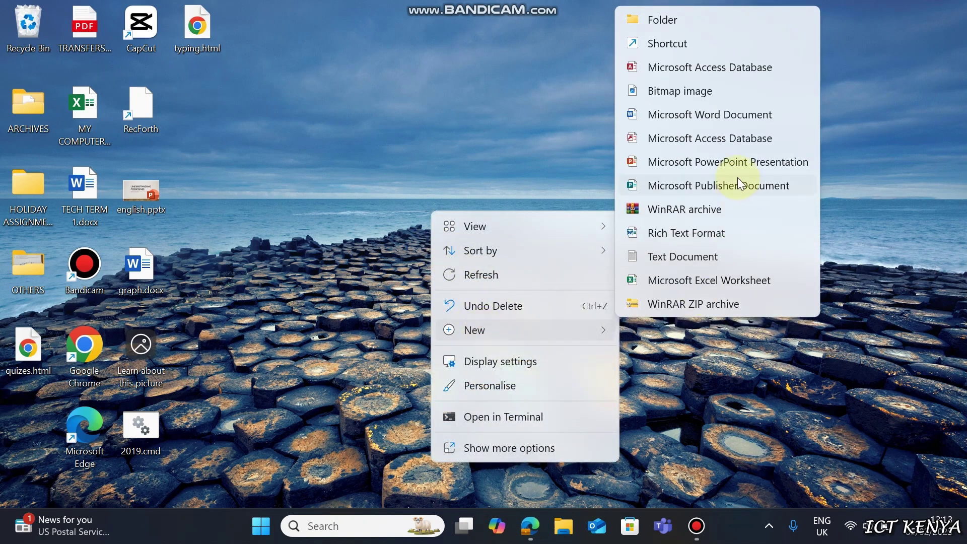
pyautogui.click(685, 71)
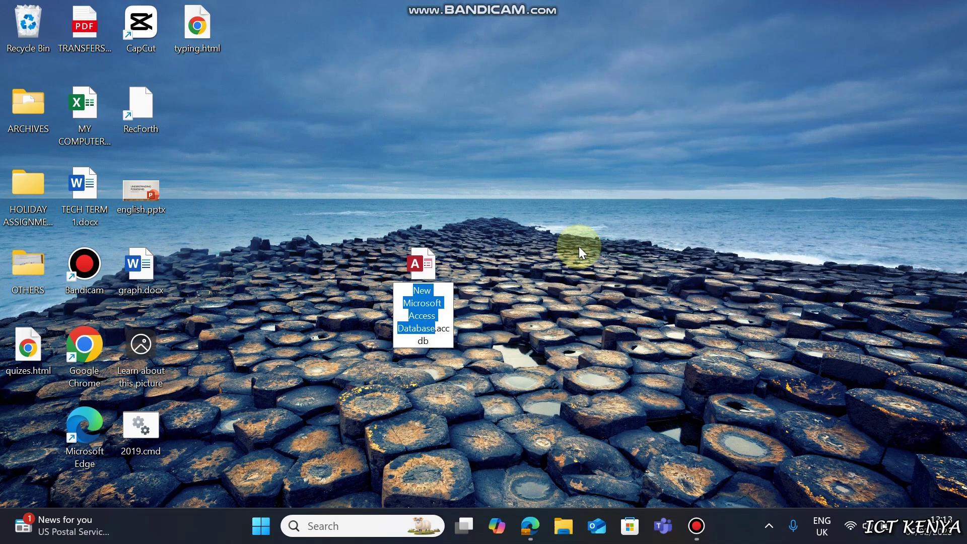
pyautogui.write('Marquee')
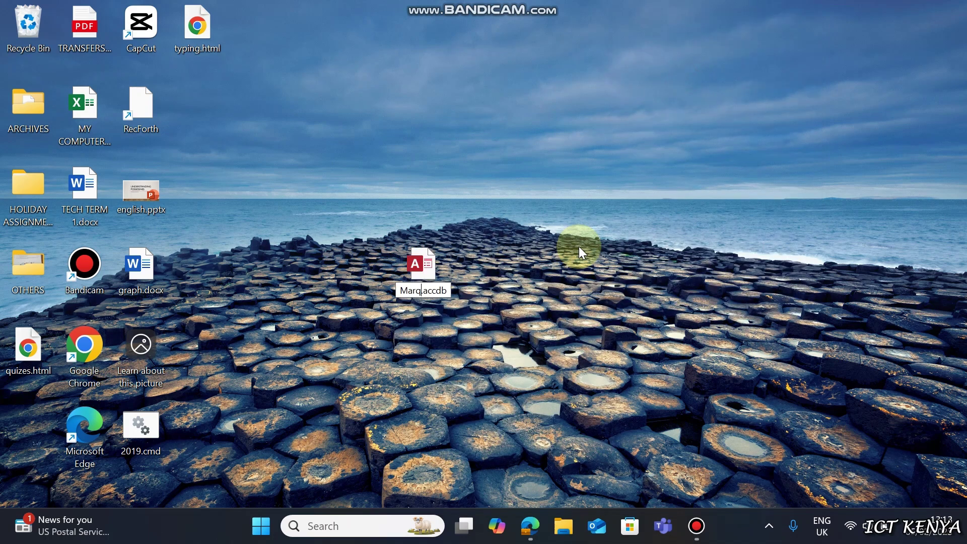
pyautogui.press('Return')
pyautogui.press('Return')
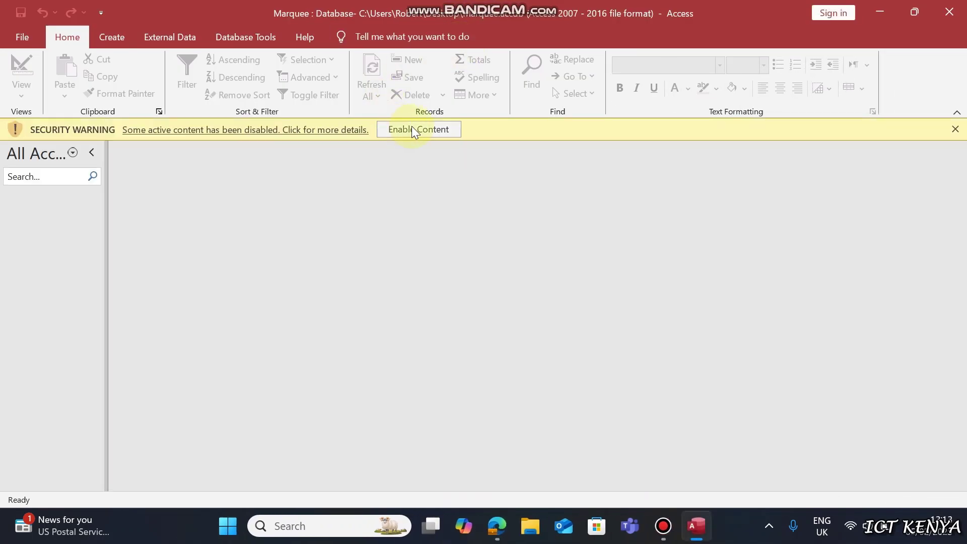
# Enable the Marquee database's disabled active content.
pyautogui.click(412, 129)
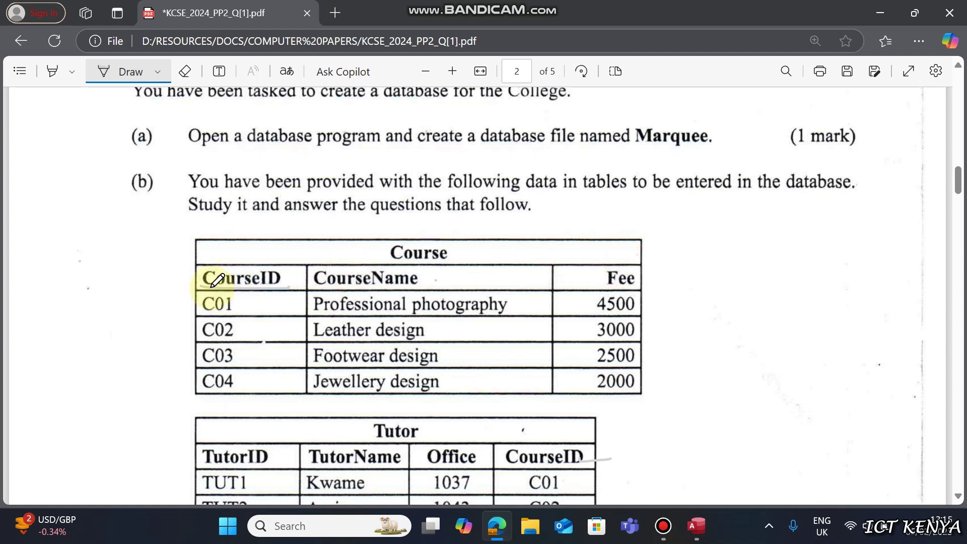
# Scroll through the exam's tables and ink a mark beside the TraineeID heading.
pyautogui.scroll(-3, 221, 375)
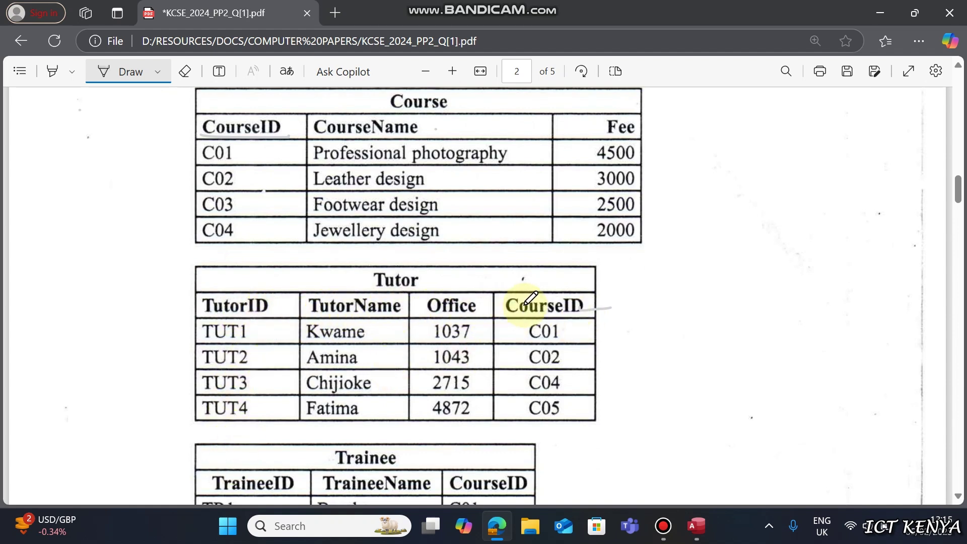
pyautogui.scroll(-1, 579, 301)
pyautogui.scroll(-5, 580, 301)
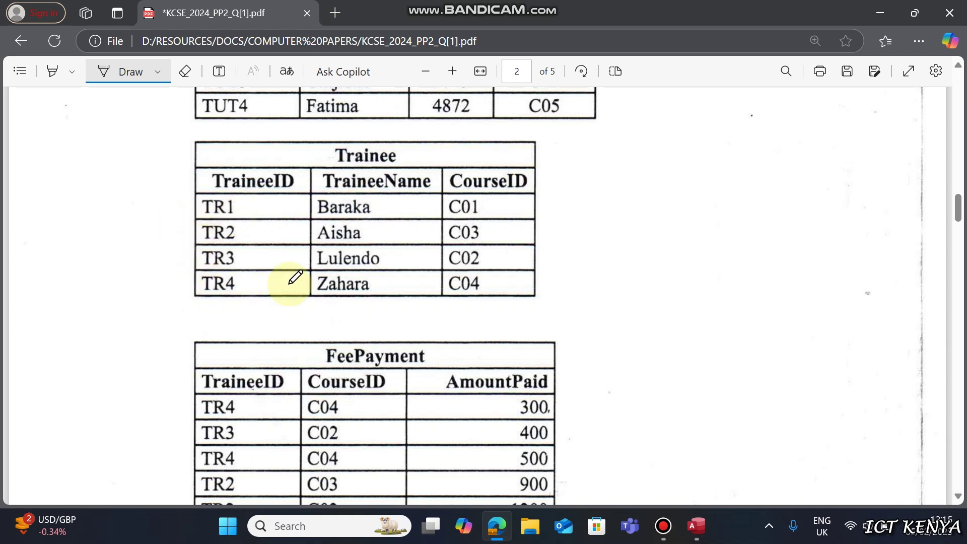
pyautogui.scroll(-3, 324, 277)
pyautogui.scroll(-2, 323, 277)
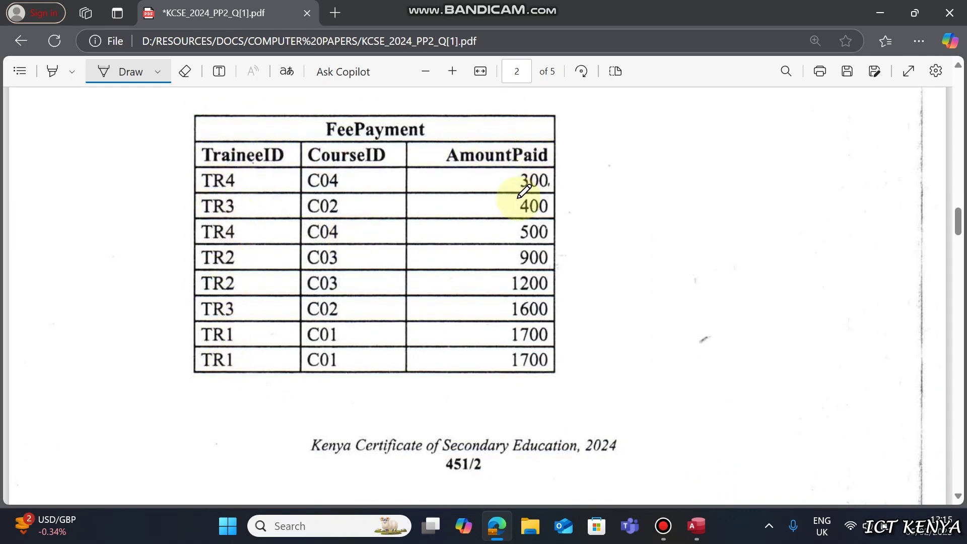
pyautogui.scroll(10, 494, 237)
pyautogui.scroll(3, 496, 238)
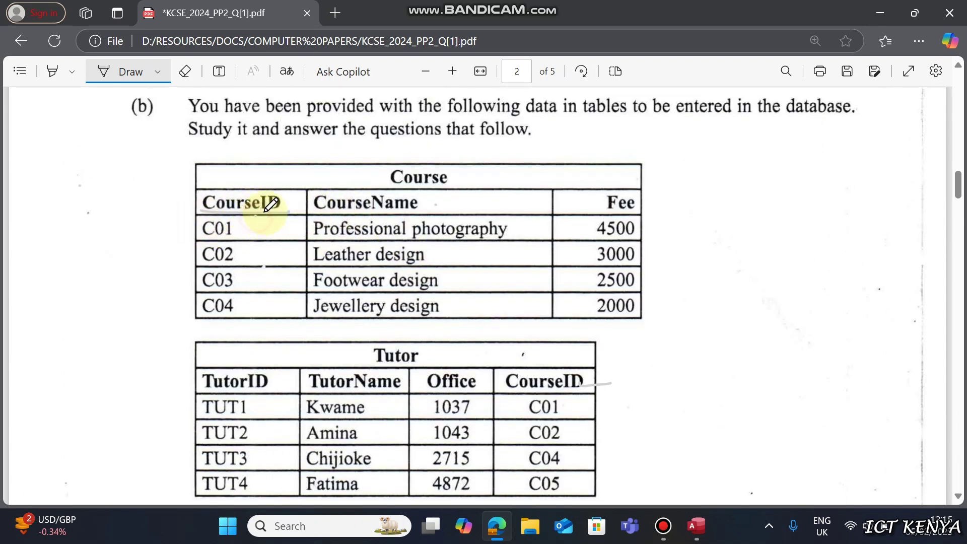
pyautogui.scroll(-3, 217, 272)
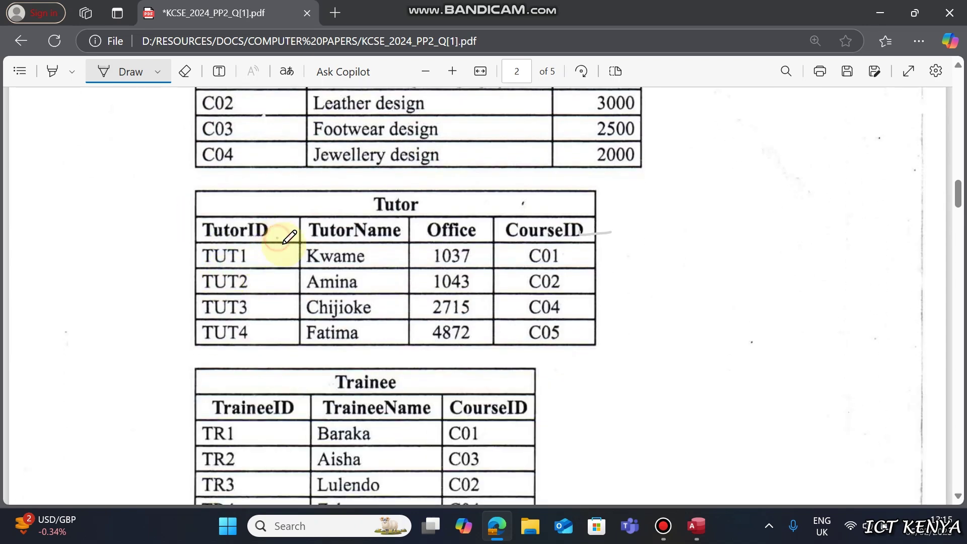
pyautogui.scroll(-5, 274, 273)
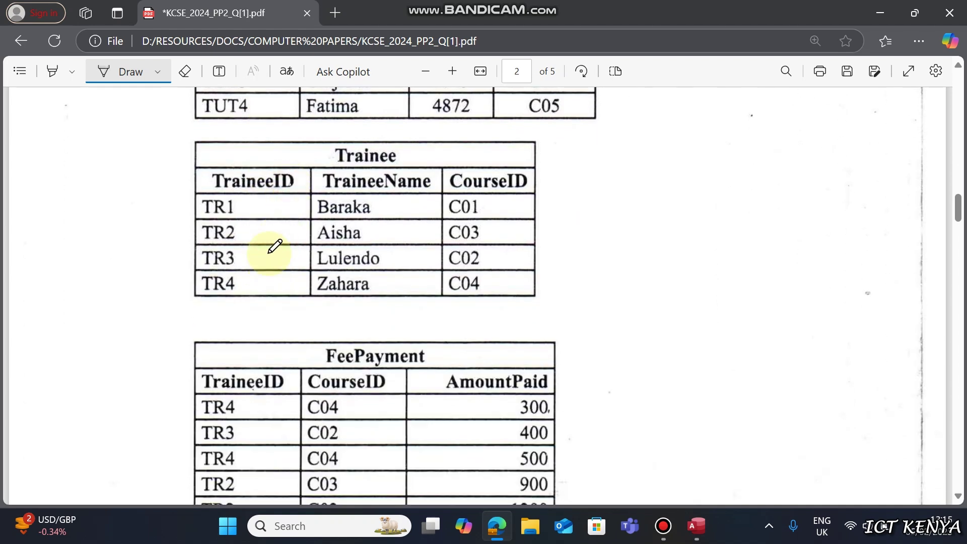
pyautogui.scroll(-3, 274, 248)
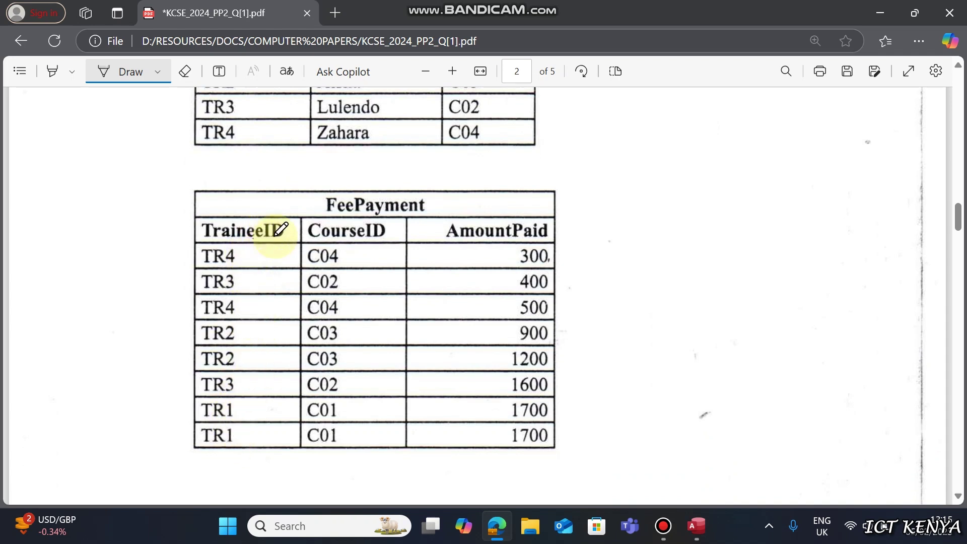
pyautogui.moveTo(286, 227); pyautogui.dragTo(297, 226)
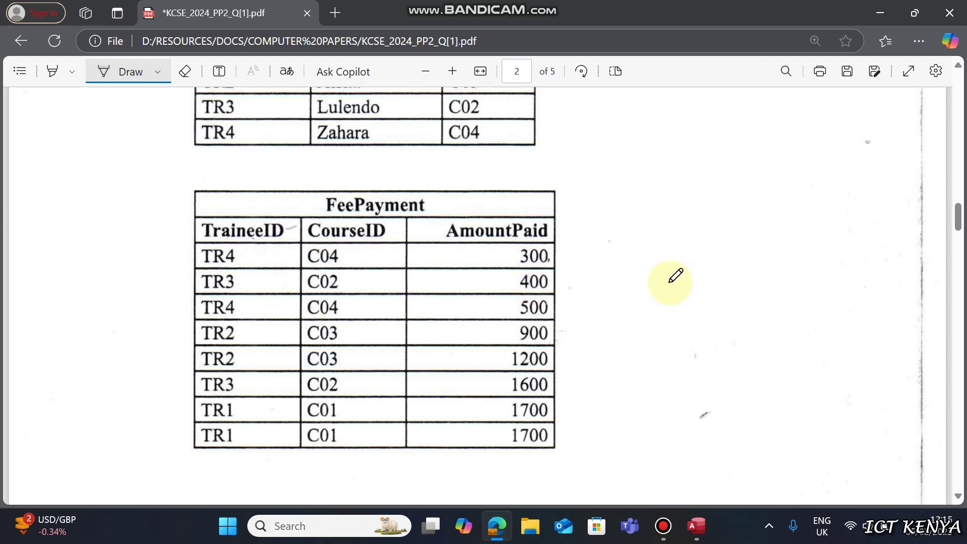
# Underline 'datatypes', 'primary key' and 'applicable' in question (i), then scroll back up.
pyautogui.scroll(-1, 577, 309)
pyautogui.scroll(-10, 577, 308)
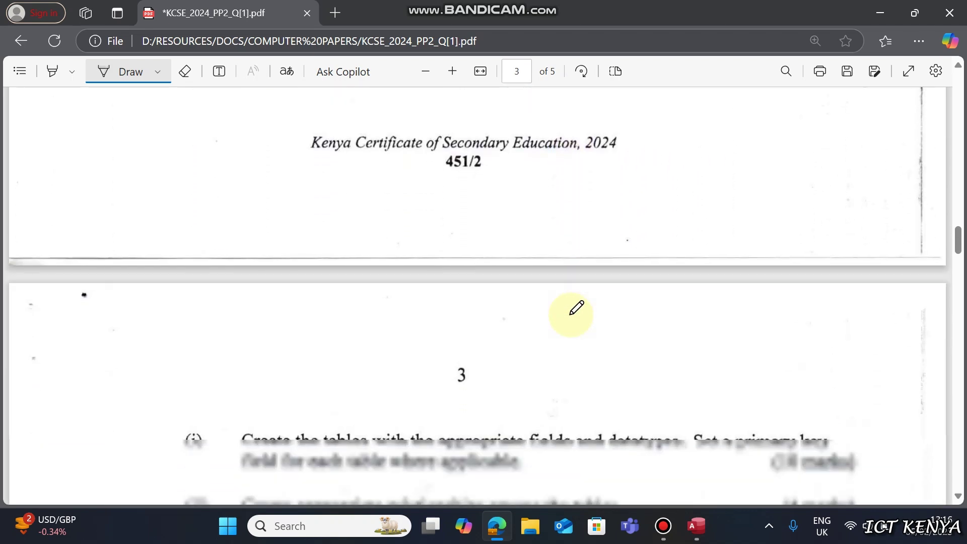
pyautogui.scroll(-3, 538, 314)
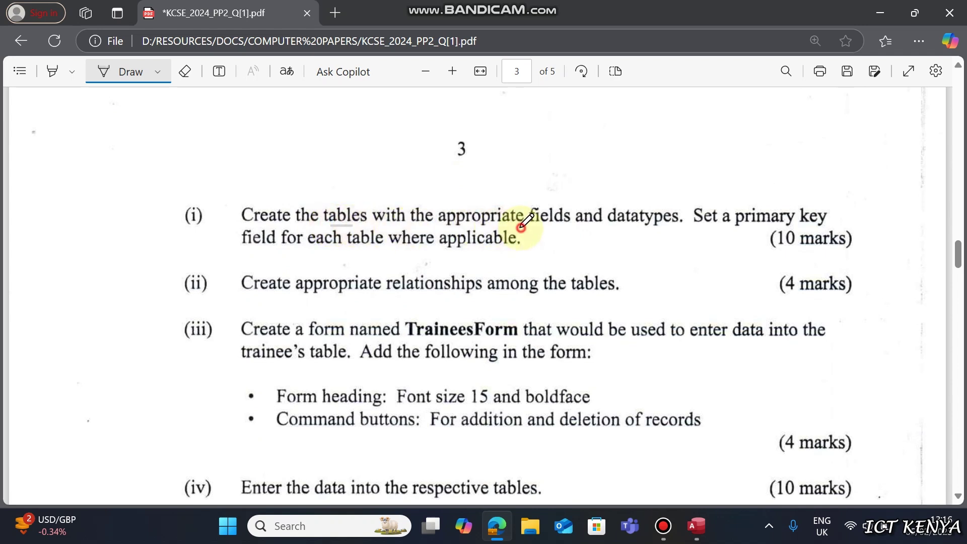
pyautogui.moveTo(619, 228); pyautogui.dragTo(663, 228)
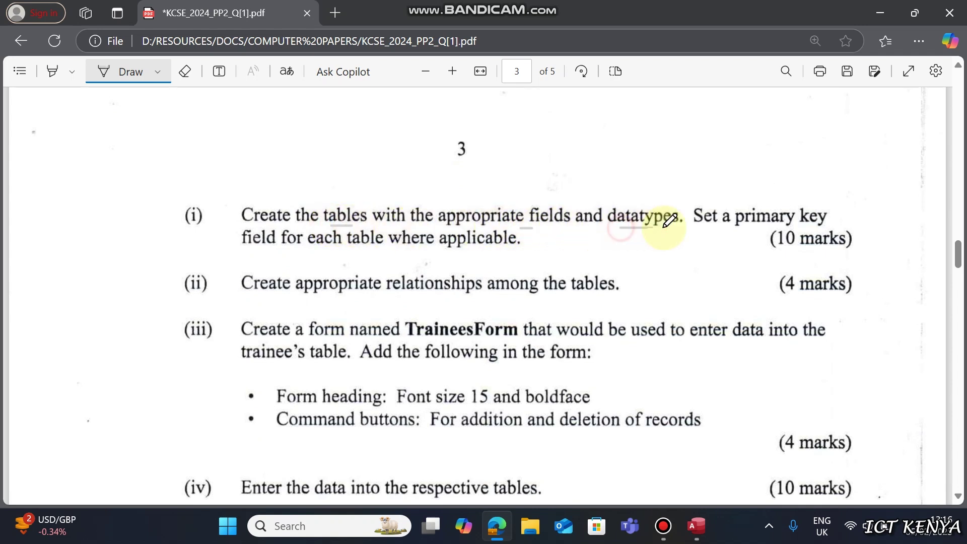
pyautogui.moveTo(762, 229); pyautogui.dragTo(796, 231)
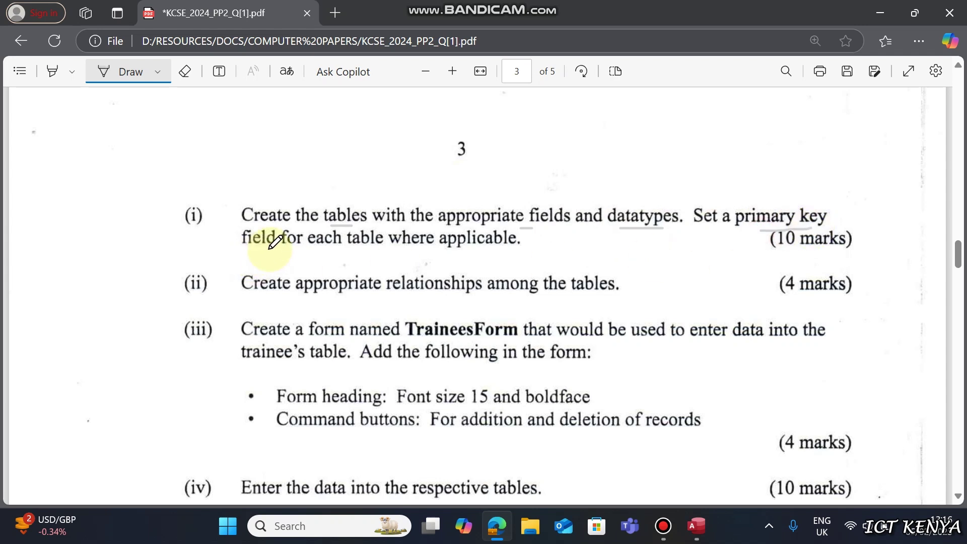
pyautogui.moveTo(447, 251); pyautogui.dragTo(496, 251)
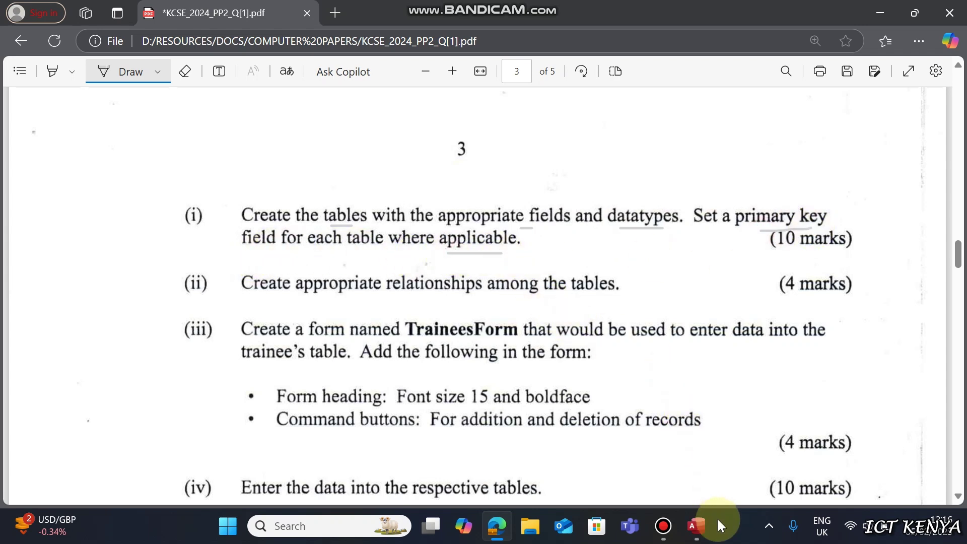
pyautogui.moveTo(696, 526)
pyautogui.scroll(15, 471, 262)
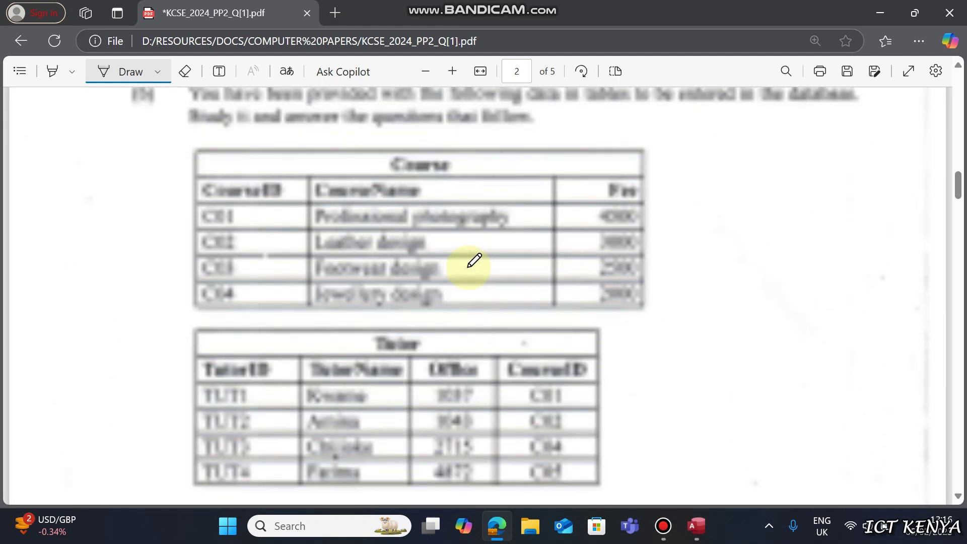
# Open a new blank table in Design view, with Access snapped to the left half.
pyautogui.click(690, 522)
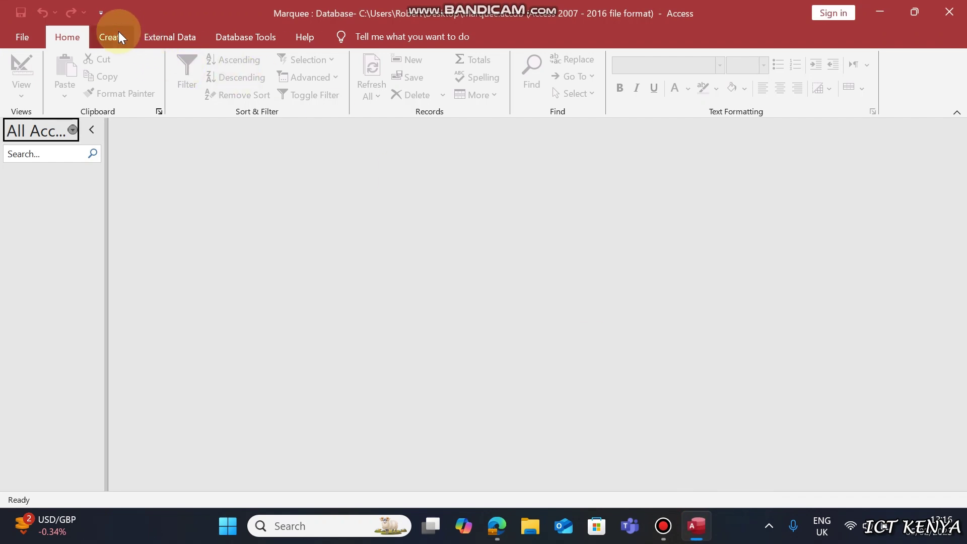
pyautogui.press('super+plus')
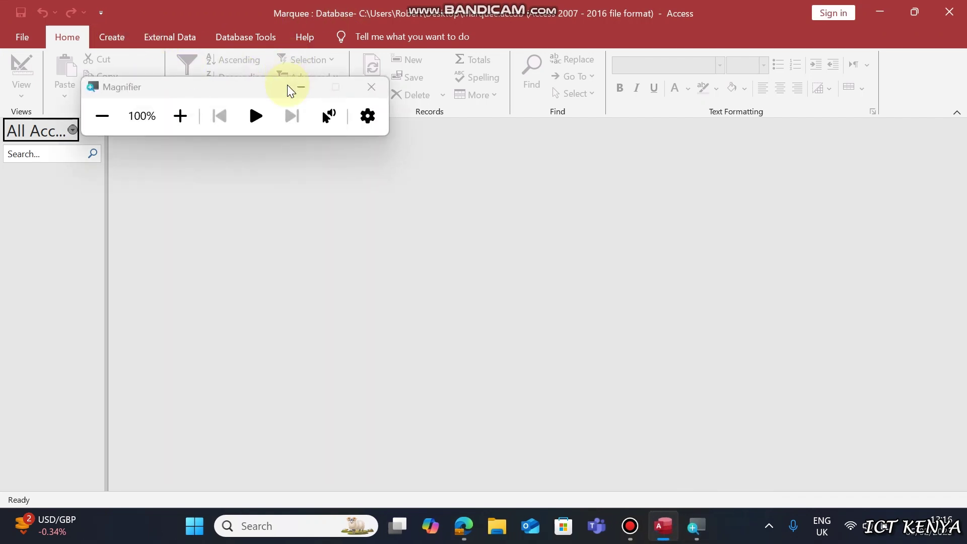
pyautogui.click(297, 87)
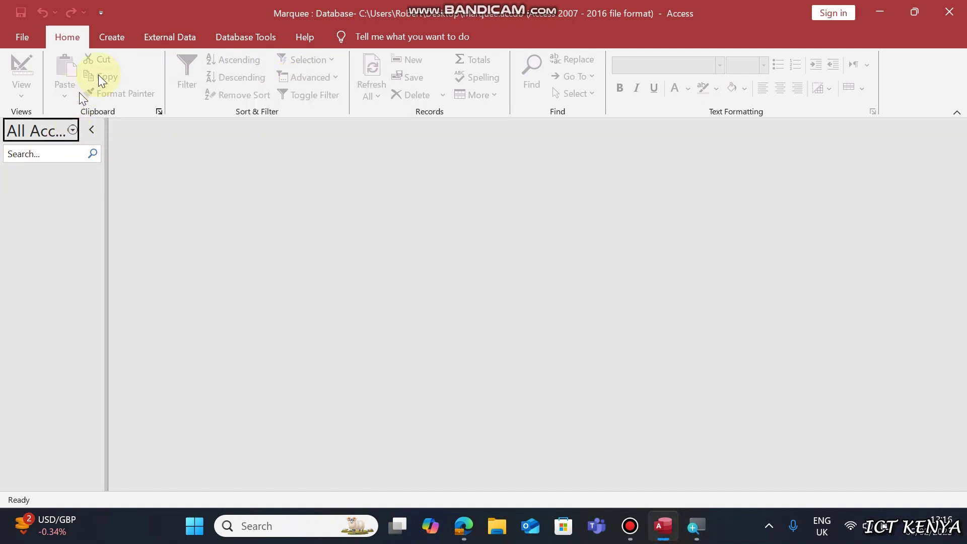
pyautogui.press('super+plus')
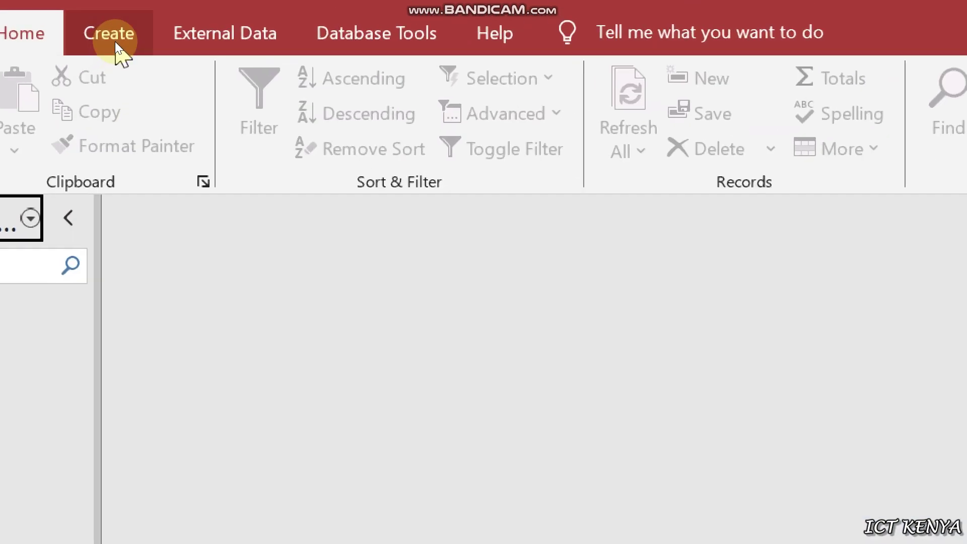
pyautogui.click(115, 41)
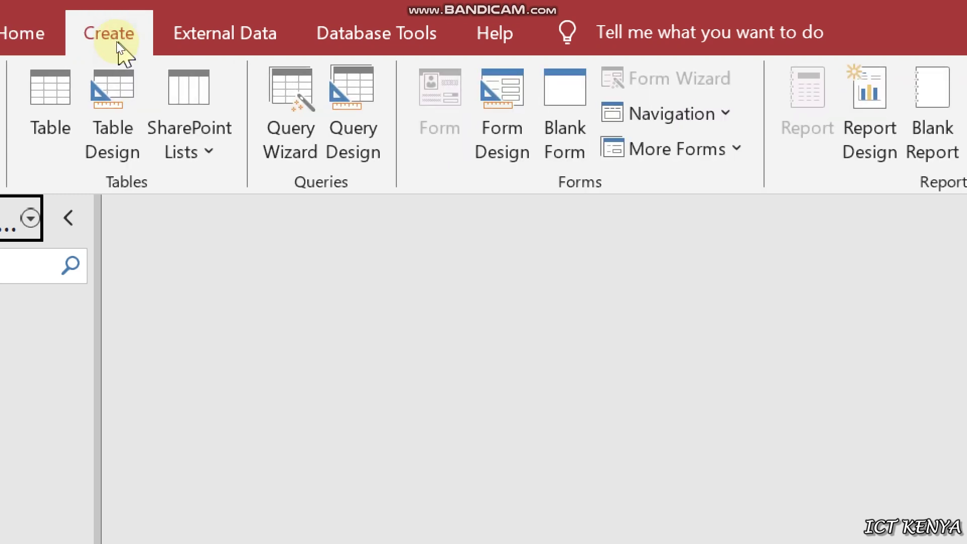
pyautogui.click(105, 107)
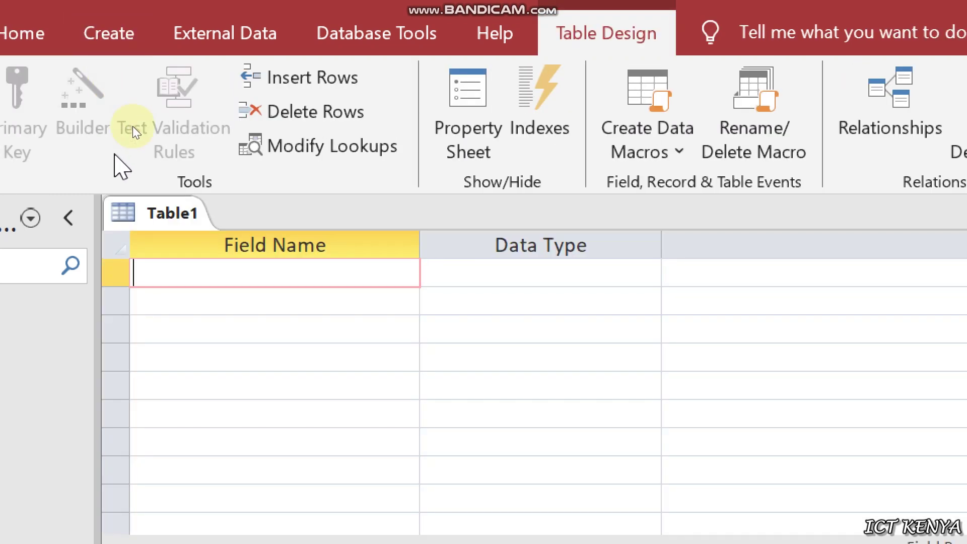
pyautogui.press('super+minus')
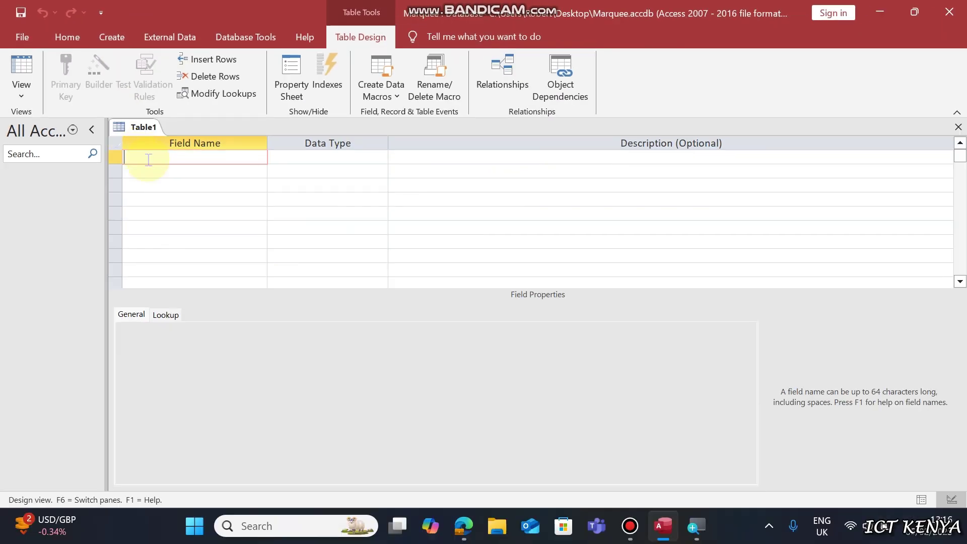
pyautogui.press('super+Left')
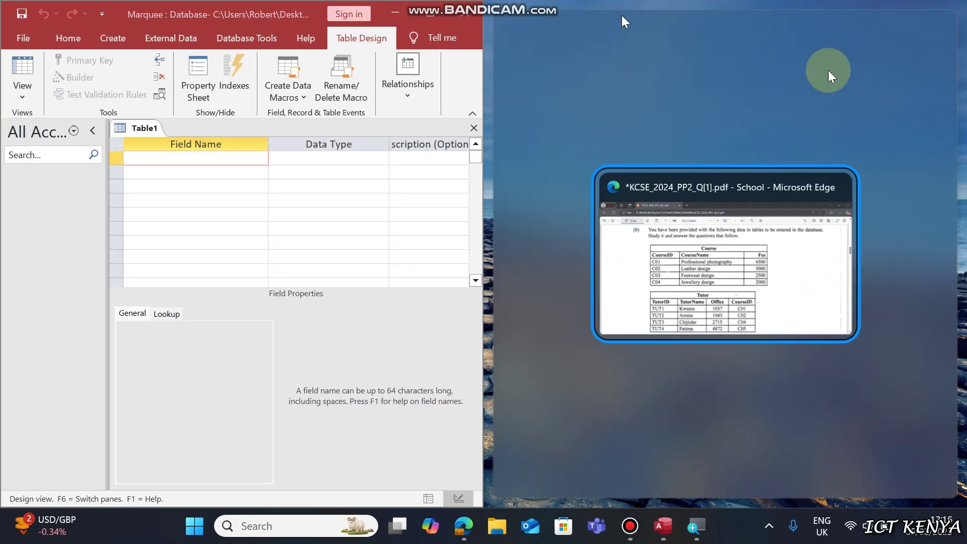
# Add fields CourseID, CourseName and Fee, making Fee a Number field.
pyautogui.click(722, 232)
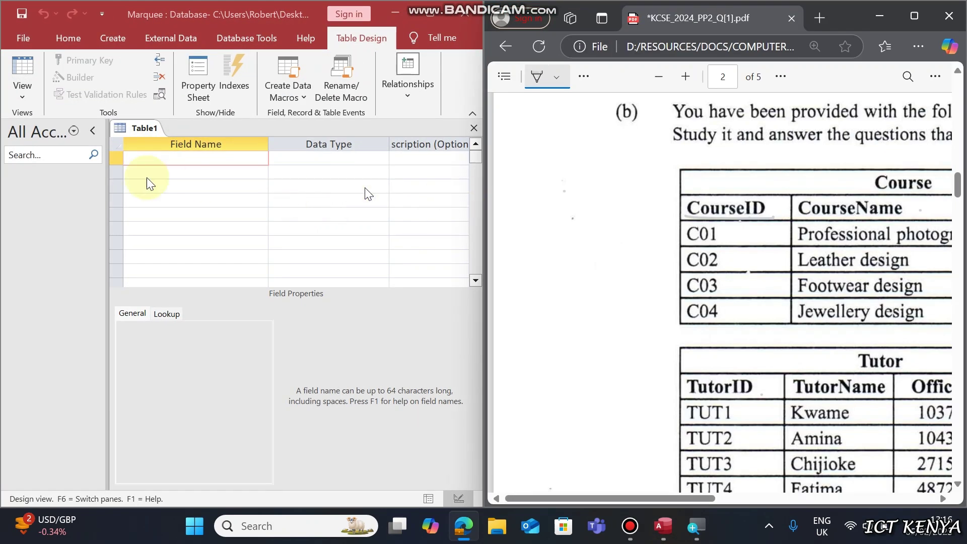
pyautogui.click(155, 158)
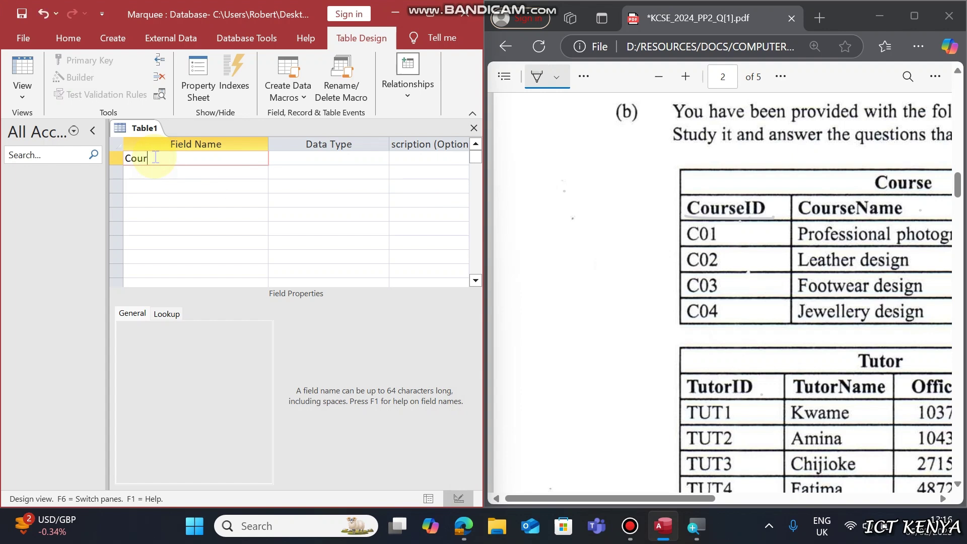
pyautogui.press('Down')
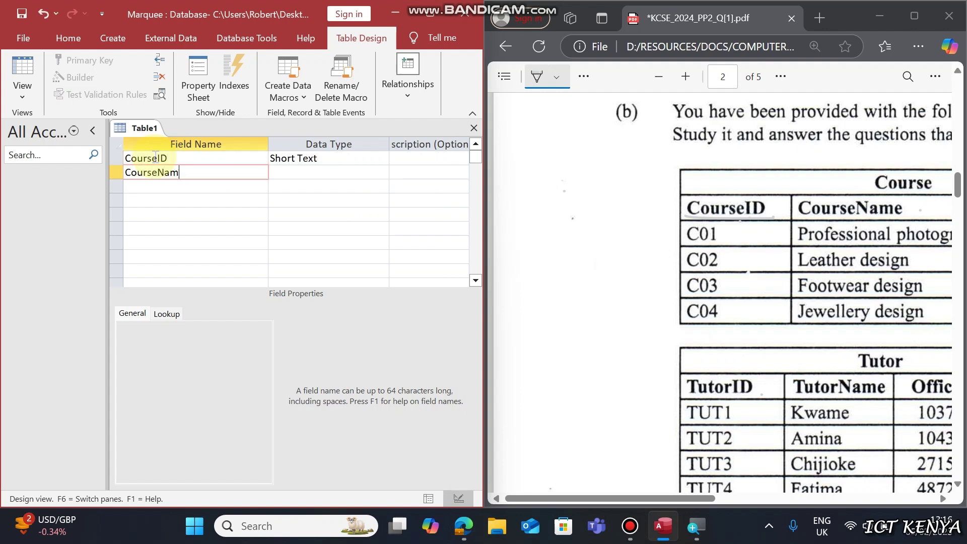
pyautogui.press('Down')
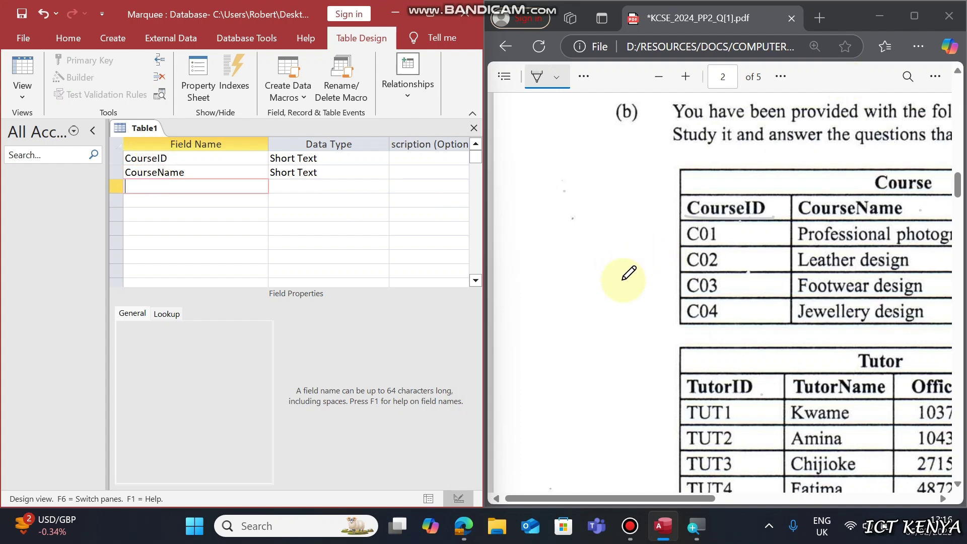
pyautogui.scroll(-2, 629, 274)
pyautogui.scroll(-2, 628, 273)
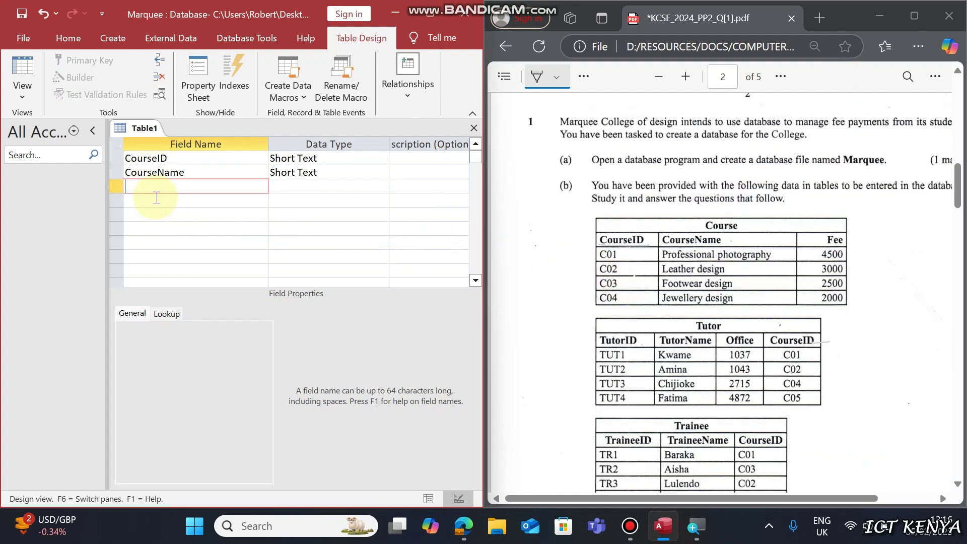
pyautogui.write('Fee')
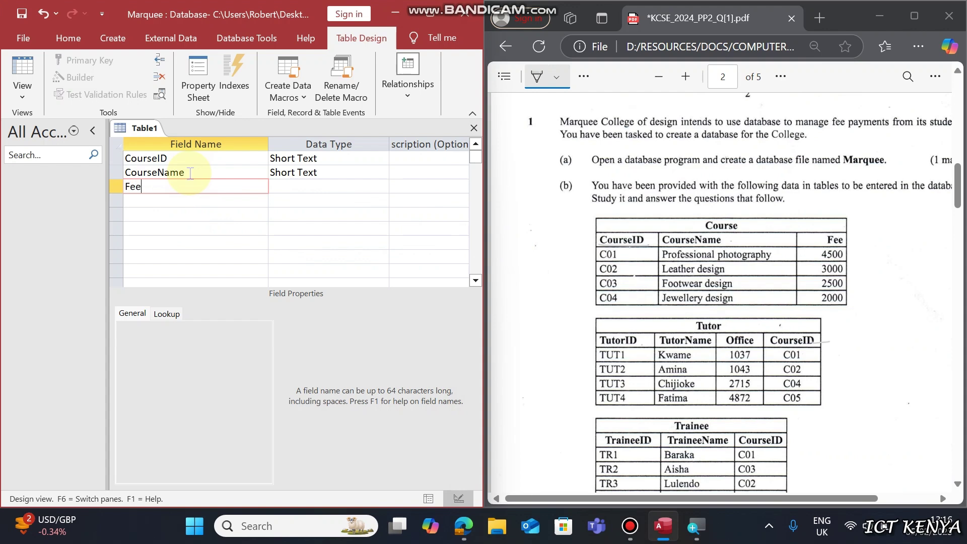
pyautogui.press('Tab')
pyautogui.press('Up')
pyautogui.press('Up')
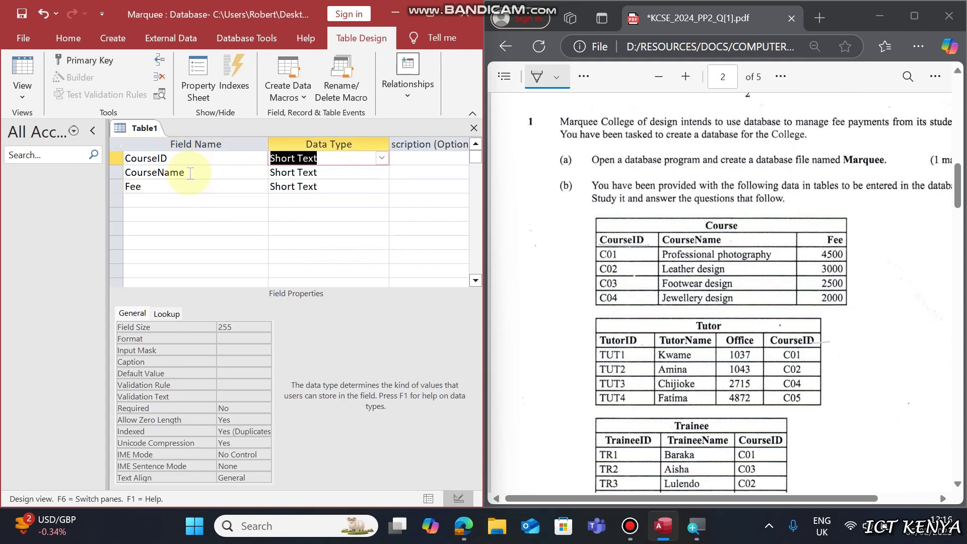
pyautogui.click(624, 256)
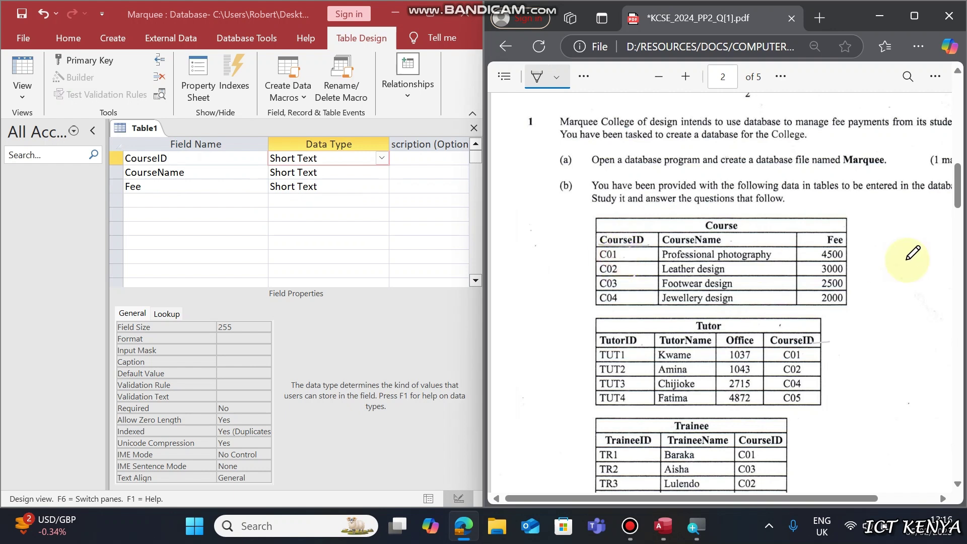
pyautogui.click(323, 174)
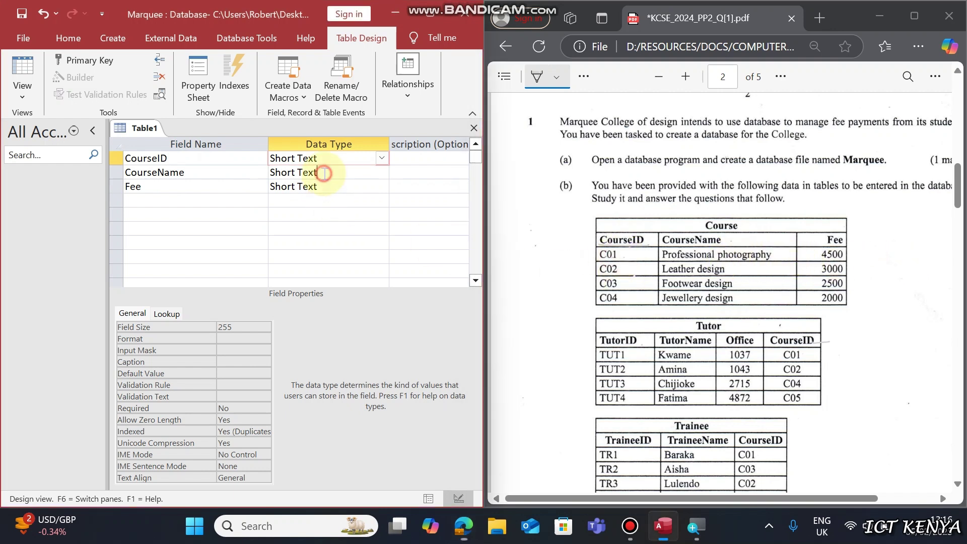
pyautogui.click(331, 190)
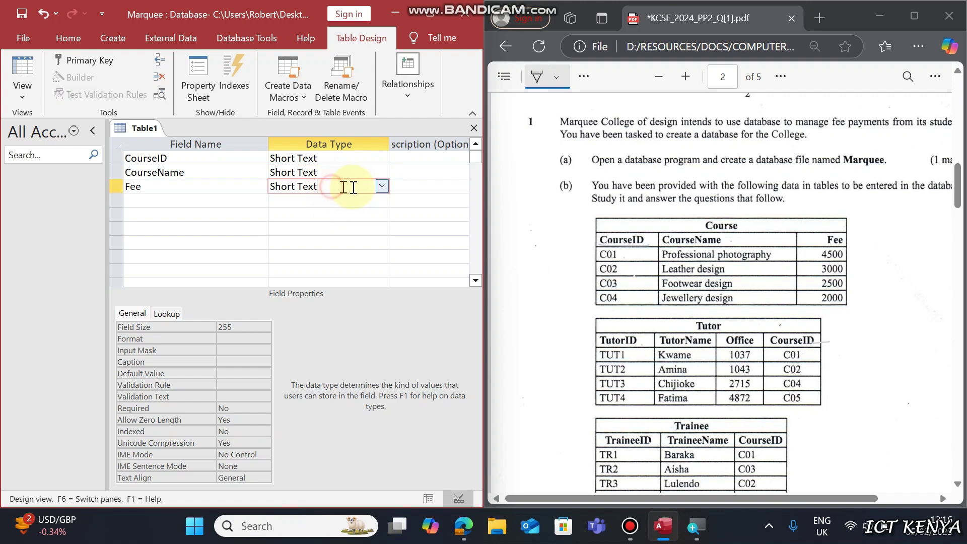
pyautogui.click(381, 186)
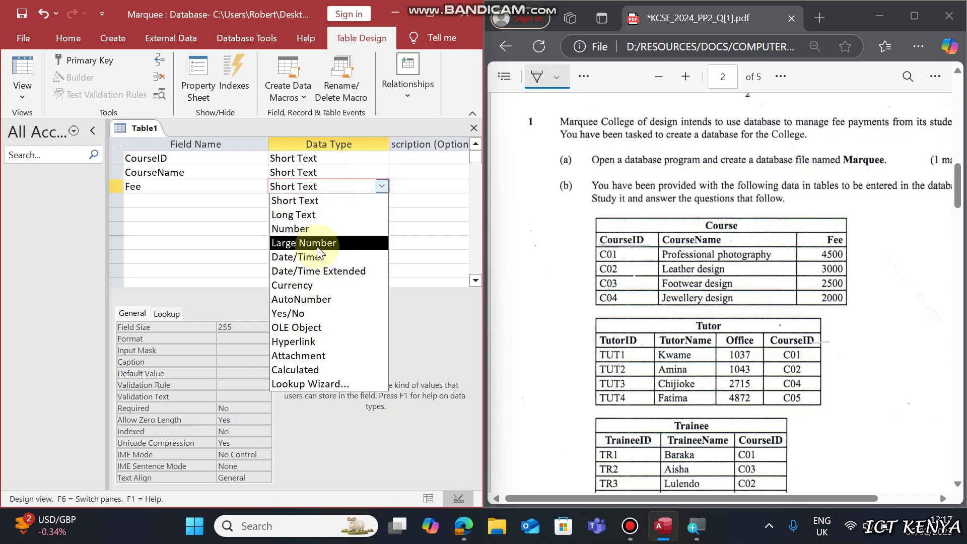
pyautogui.click(318, 230)
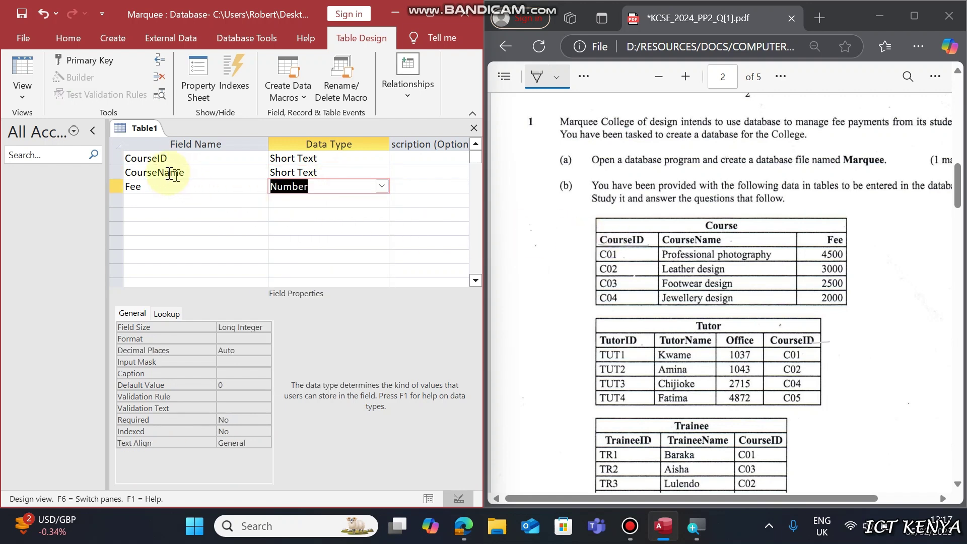
# Make CourseID the primary key and save the table as Course.
pyautogui.click(166, 159)
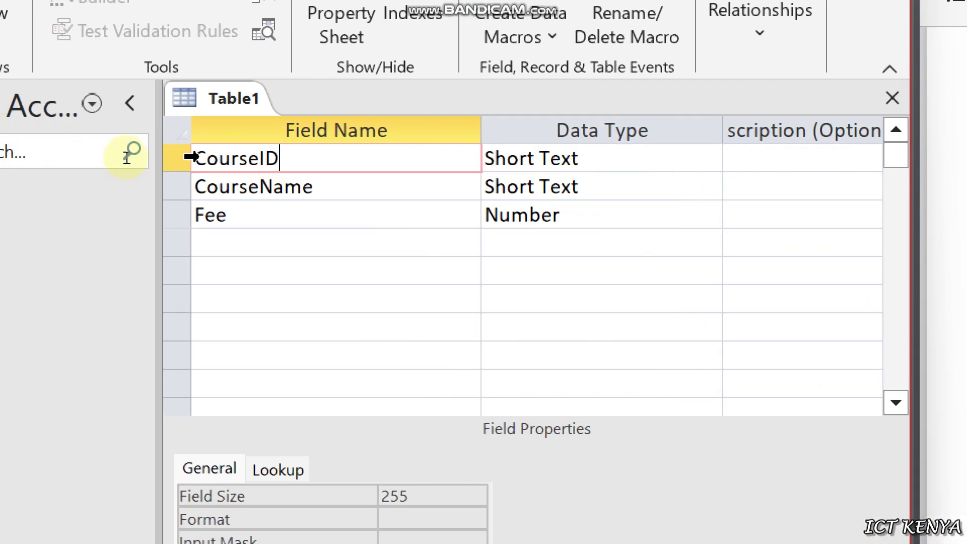
pyautogui.rightClick(177, 159)
pyautogui.click(221, 180)
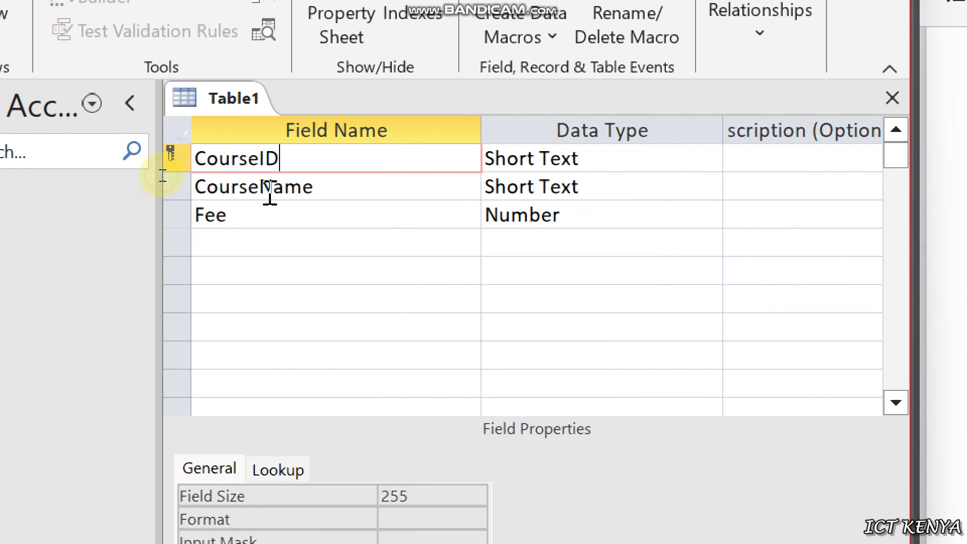
pyautogui.hotkey('ctrl', 's')
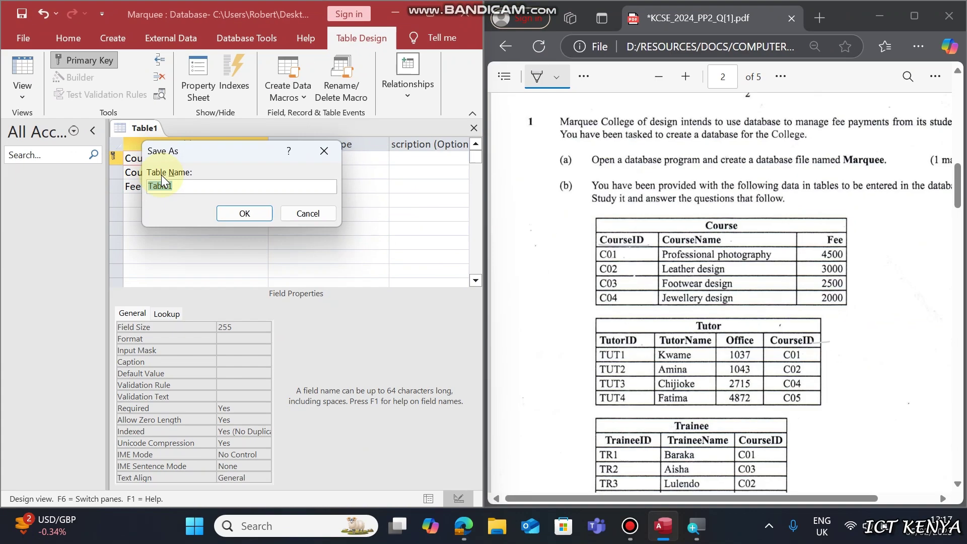
pyautogui.write('Course')
pyautogui.press('Return')
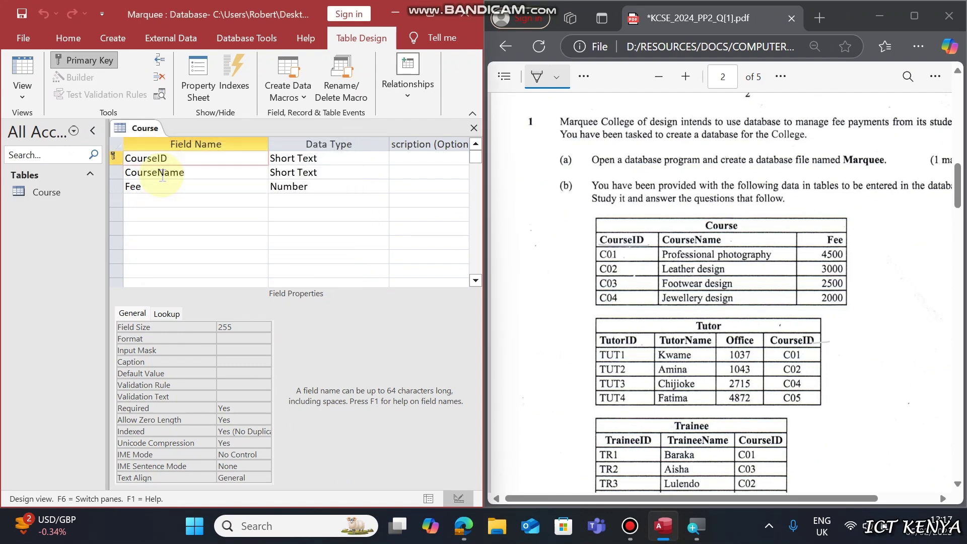
# Close the Course table design.
pyautogui.click(630, 526)
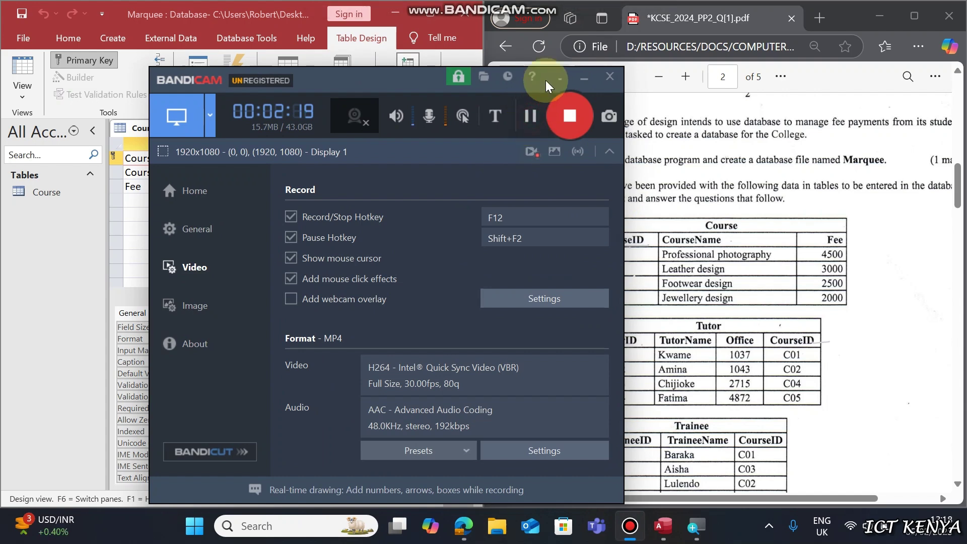
pyautogui.click(574, 82)
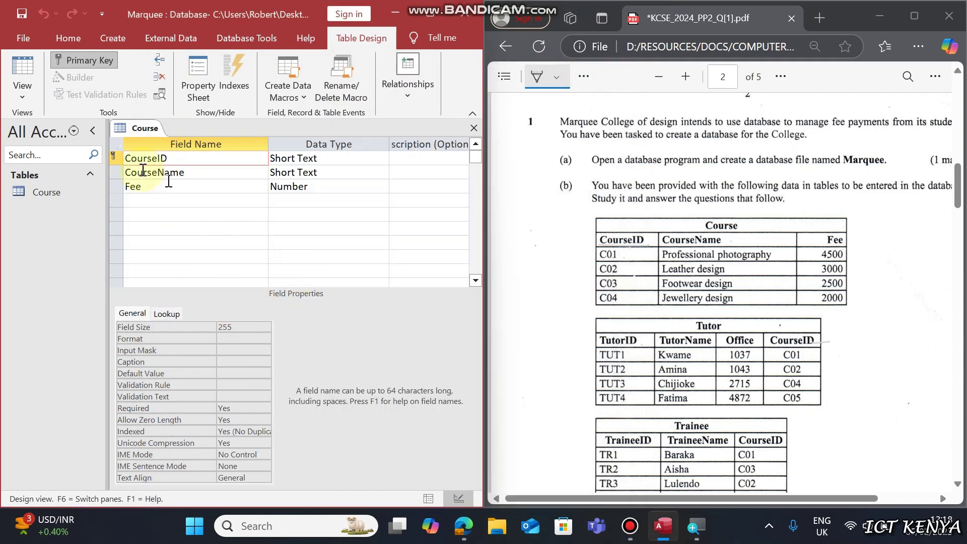
pyautogui.rightClick(131, 131)
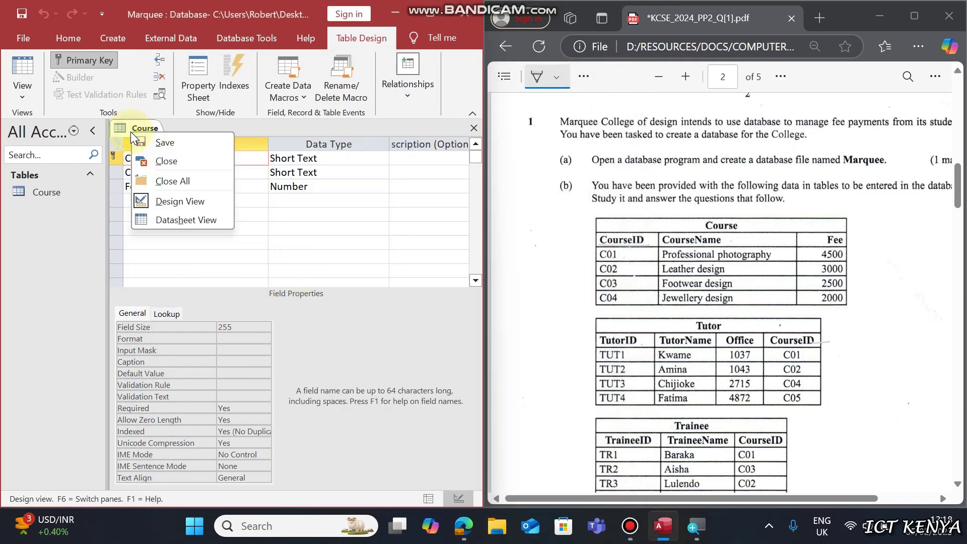
pyautogui.click(147, 180)
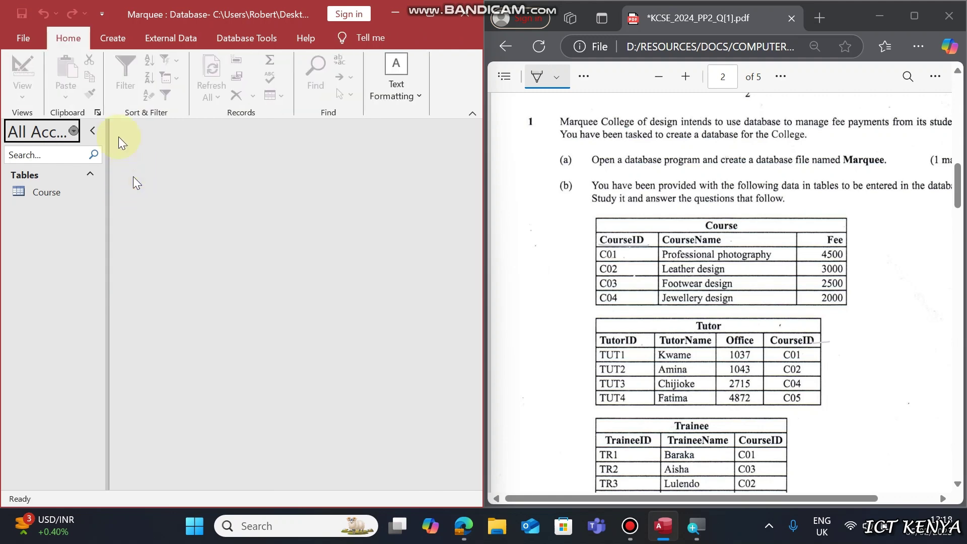
pyautogui.click(124, 31)
# Start a new design-view table with fields TutorID, TutorName, Office and CourseID.
pyautogui.click(117, 71)
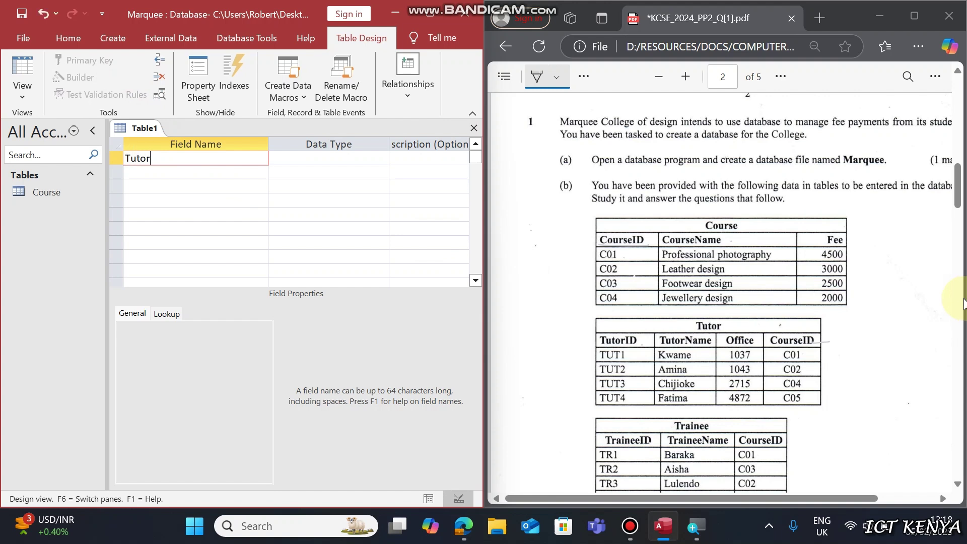
pyautogui.press('Down')
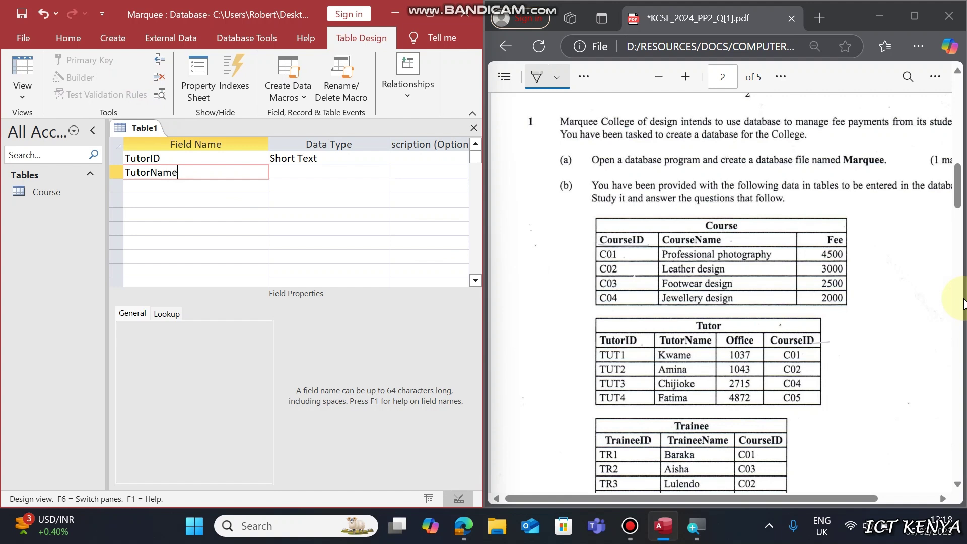
pyautogui.press('Down')
pyautogui.press('Down')
pyautogui.write('se')
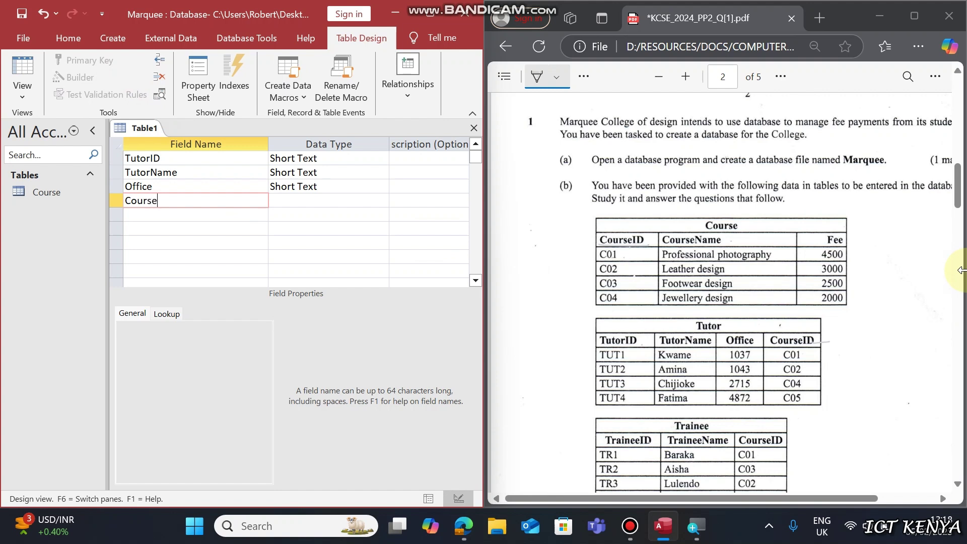
pyautogui.press('Tab')
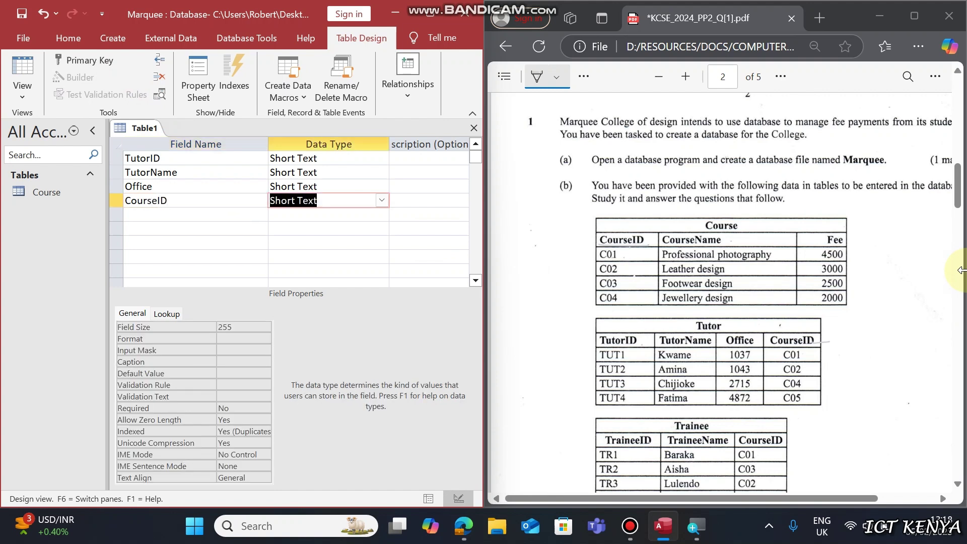
pyautogui.press('Up')
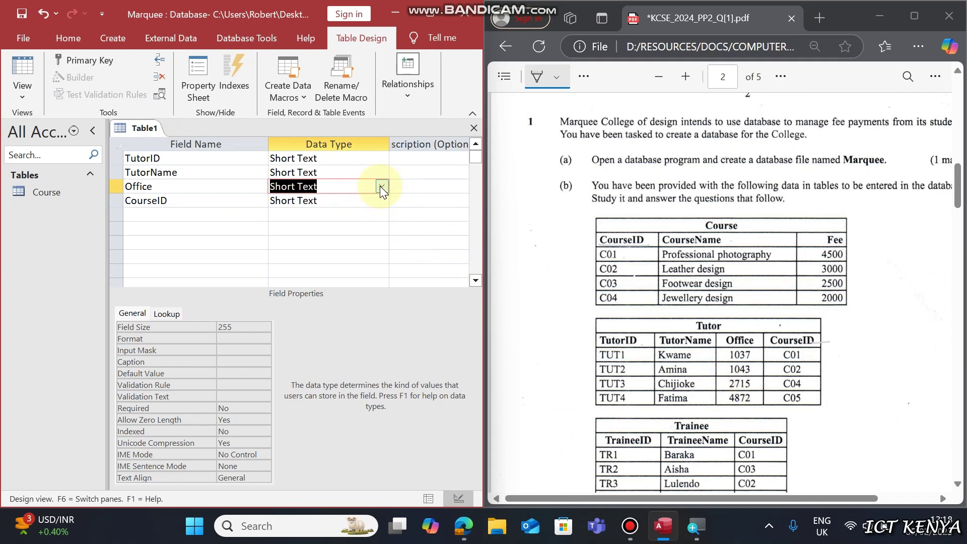
pyautogui.press('Up')
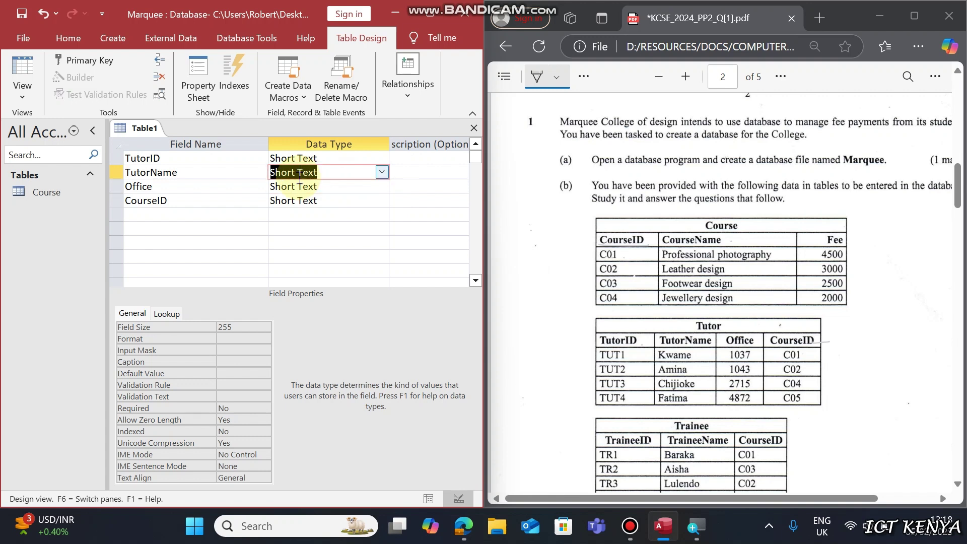
pyautogui.press('Up')
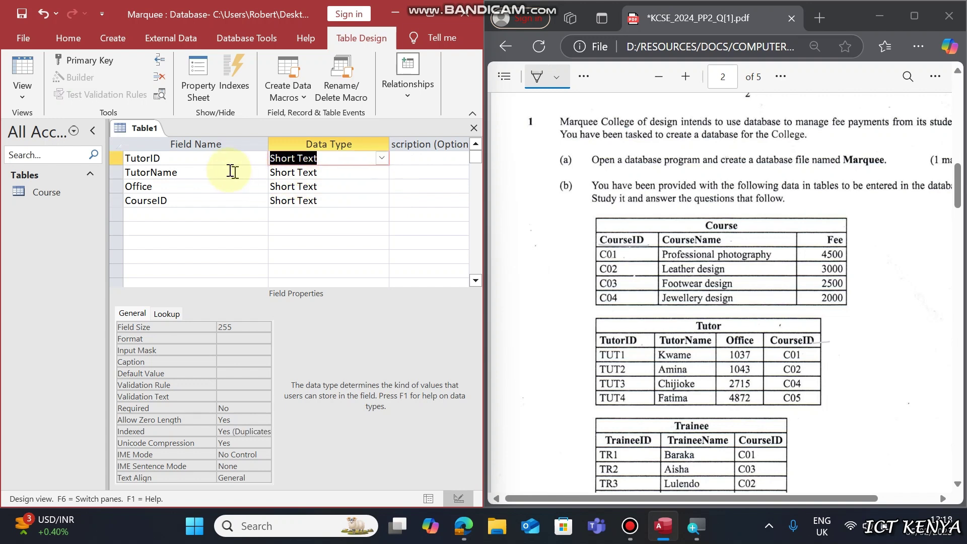
# Make TutorID the primary key, save the table as Tutor, and close it.
pyautogui.click(222, 161)
pyautogui.rightClick(222, 161)
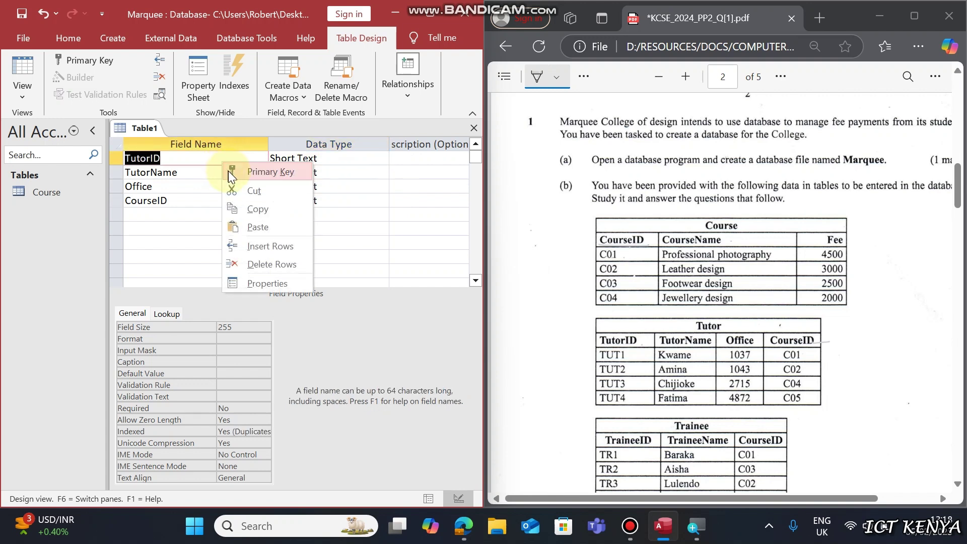
pyautogui.click(229, 170)
pyautogui.hotkey('ctrl', 's')
pyautogui.write('Tutot')
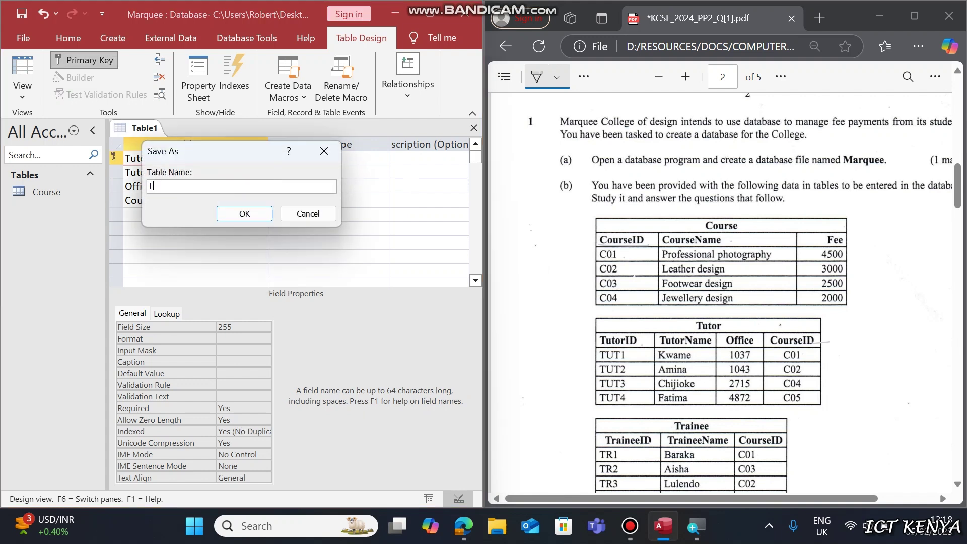
pyautogui.press('Return')
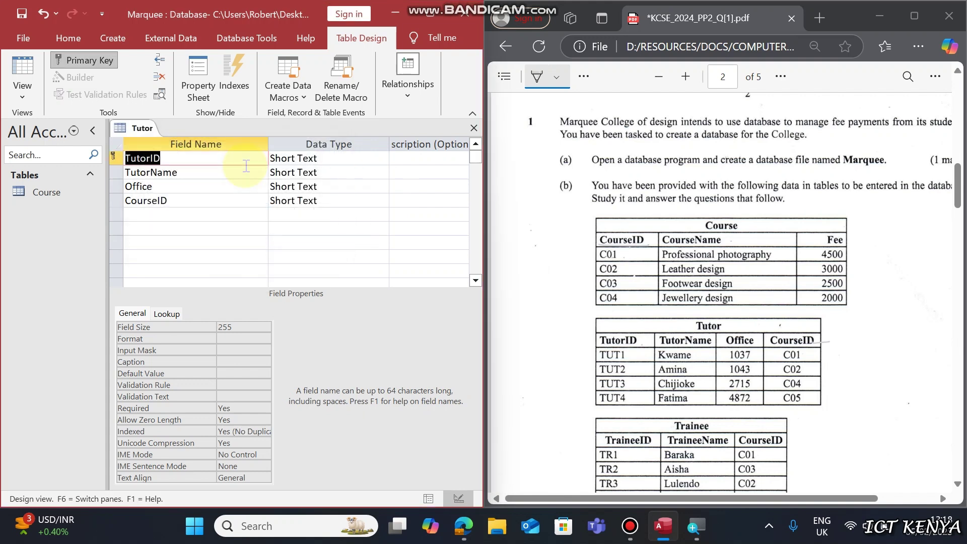
pyautogui.rightClick(139, 127)
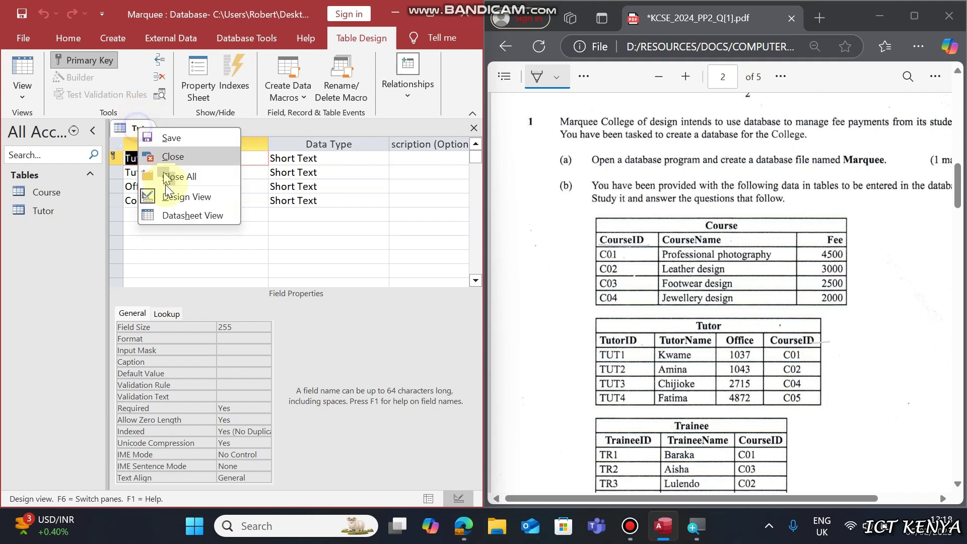
pyautogui.click(185, 159)
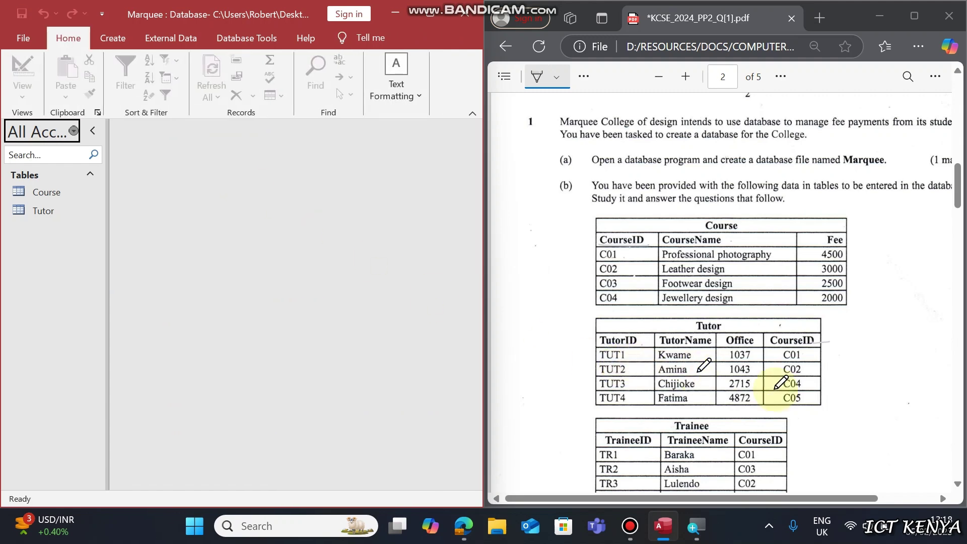
# Start a new design-view table with fields TraineeID, TraineeName and CourseID.
pyautogui.scroll(-3, 639, 360)
pyautogui.click(112, 39)
pyautogui.click(112, 80)
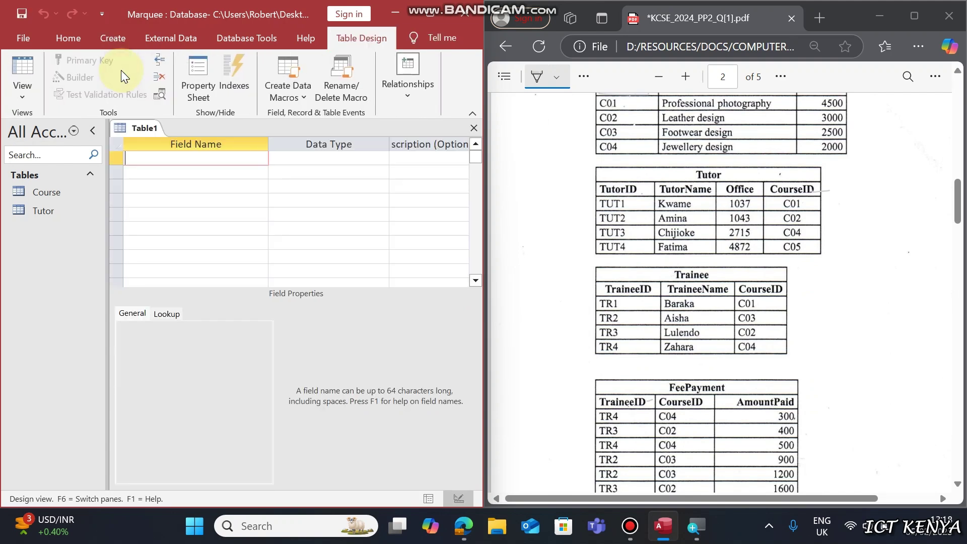
pyautogui.write('TraineeID')
pyautogui.press('Return')
pyautogui.write('Trainn')
pyautogui.press('BackSpace')
pyautogui.write('eeName')
pyautogui.press('Return')
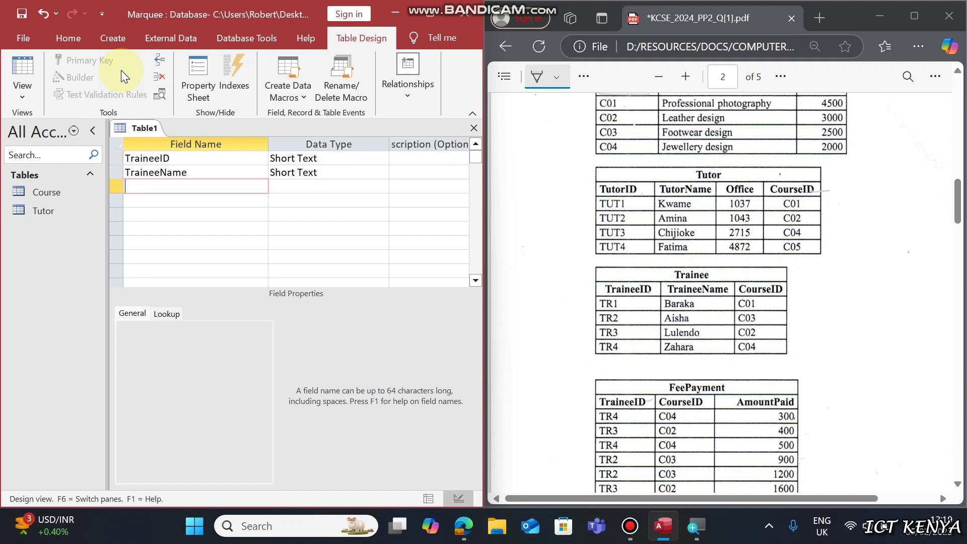
pyautogui.write('COurseID')
pyautogui.press('BackSpace')
pyautogui.press('BackSpace')
pyautogui.press('BackSpace')
pyautogui.press('BackSpace')
pyautogui.press('BackSpace')
pyautogui.press('BackSpace')
pyautogui.press('BackSpace')
pyautogui.write('ourseID')
pyautogui.press('Return')
# Make TraineeID the primary key and save the table as Trainee.
pyautogui.press('Up')
pyautogui.press('Up')
pyautogui.hotkey('shift', 'Tab')
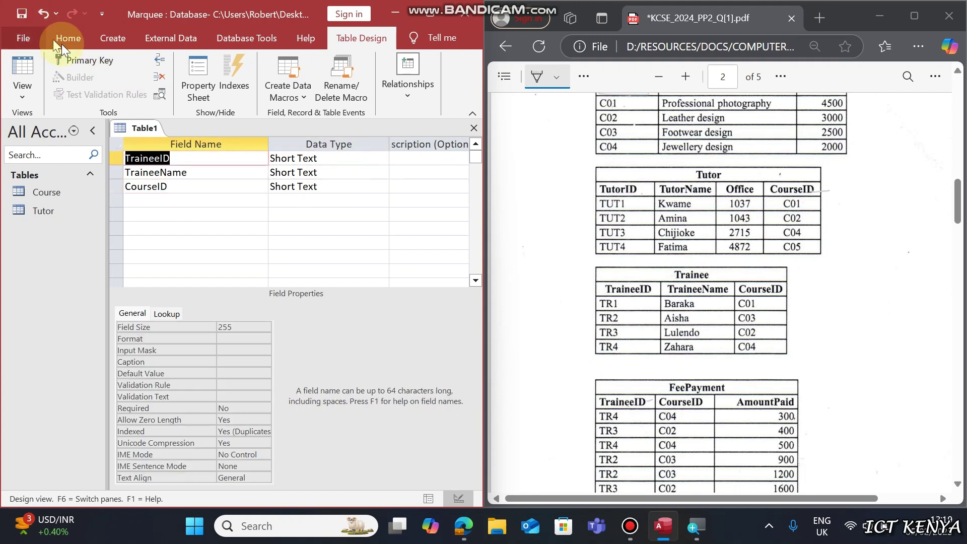
pyautogui.click(73, 60)
pyautogui.click(194, 177)
pyautogui.click(197, 186)
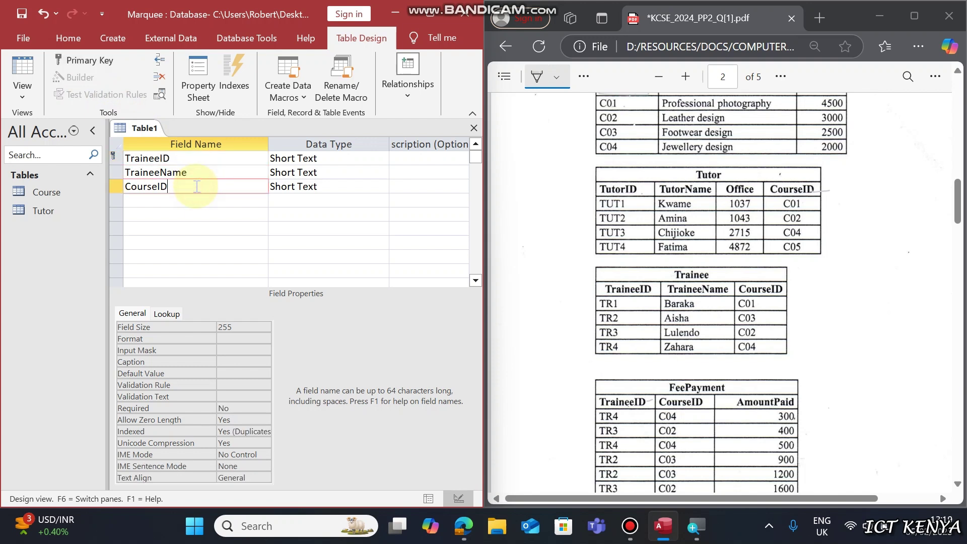
pyautogui.hotkey('ctrl', 's')
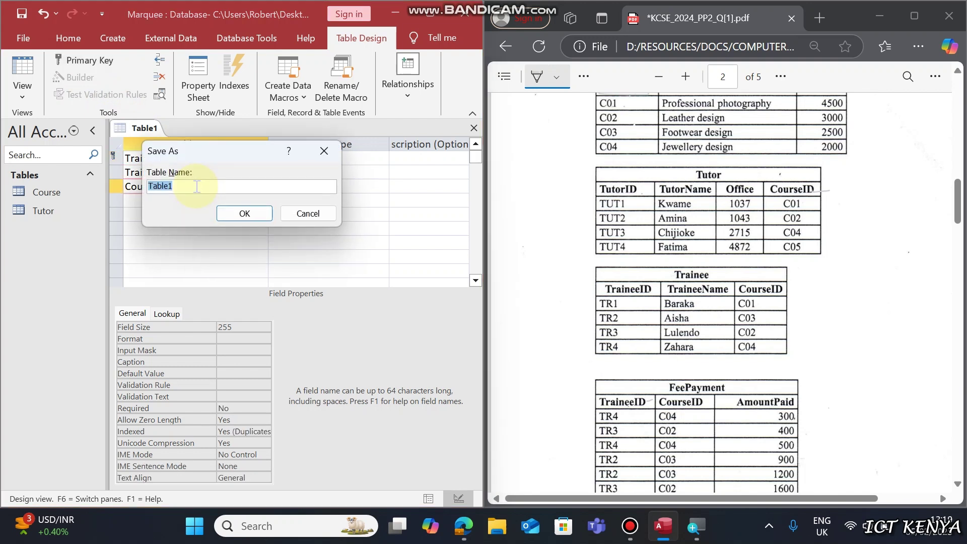
pyautogui.write('Trainee')
pyautogui.press('Return')
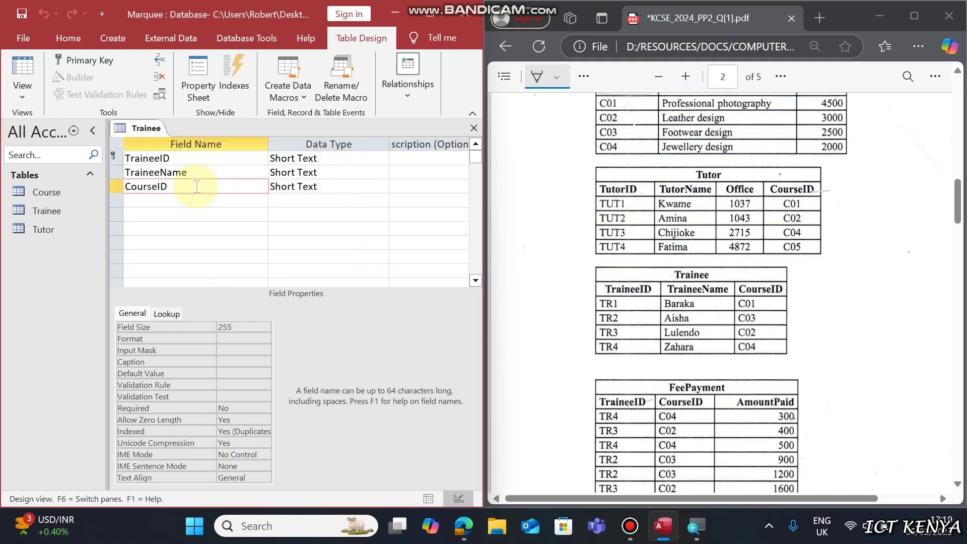
pyautogui.scroll(-2, 727, 336)
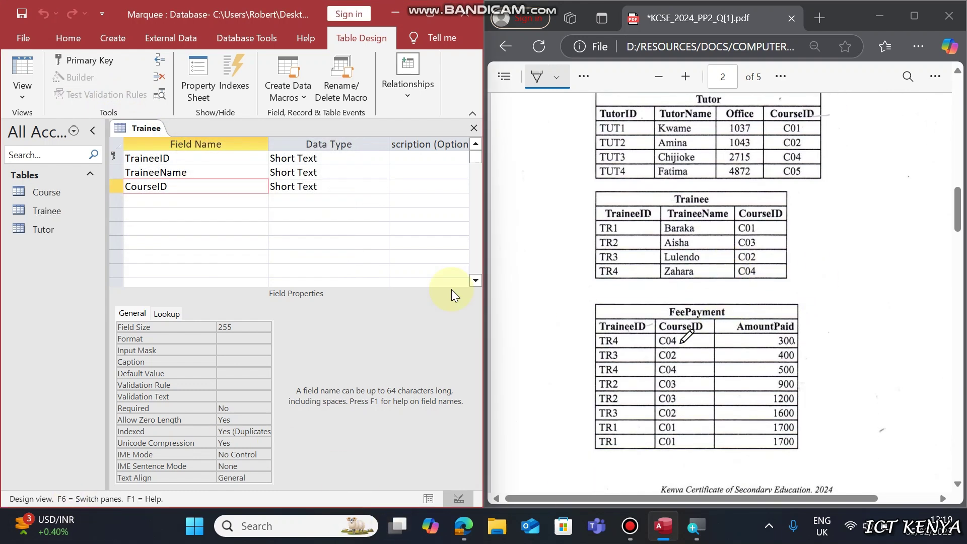
pyautogui.rightClick(146, 128)
# Close Trainee and design a new table with TraineeID, CourseID and a Number AmountPaid field.
pyautogui.click(183, 161)
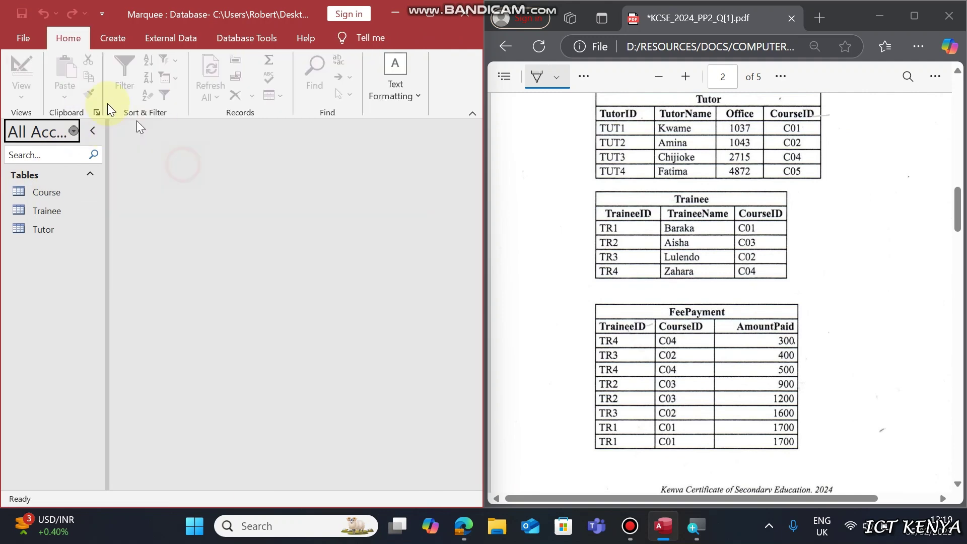
pyautogui.click(113, 39)
pyautogui.click(110, 71)
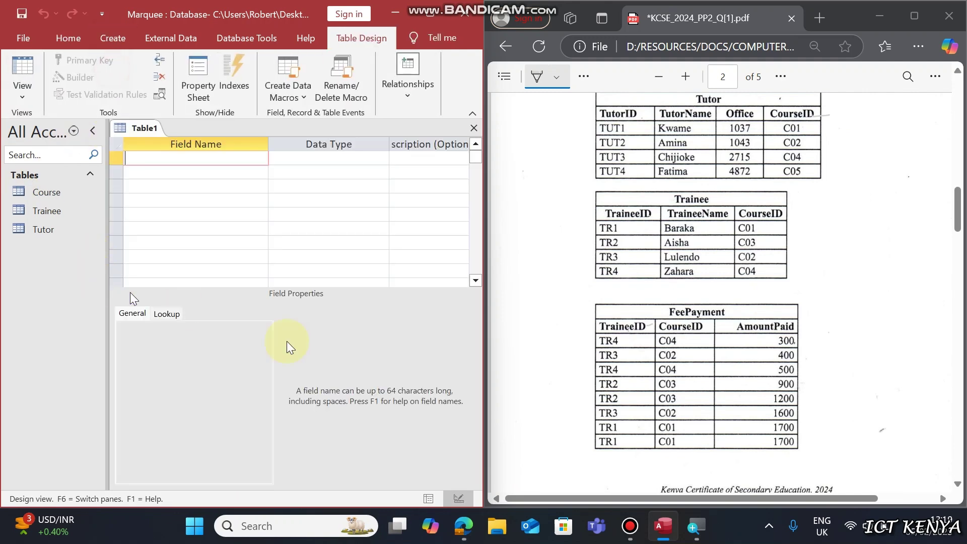
pyautogui.write('Trainee')
pyautogui.press('Down')
pyautogui.write('CourseID')
pyautogui.press('Down')
pyautogui.write('AmountPaid')
pyautogui.press('Tab')
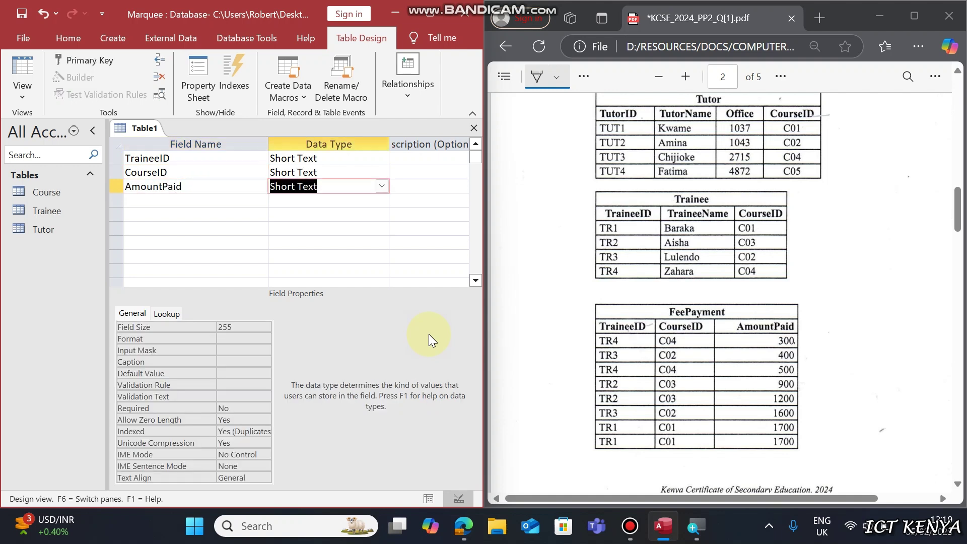
pyautogui.click(381, 187)
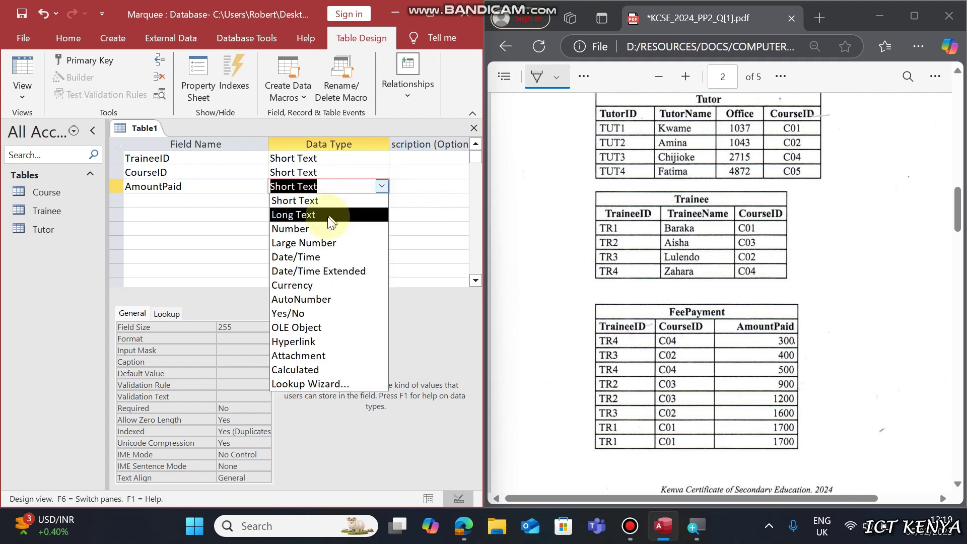
pyautogui.click(292, 231)
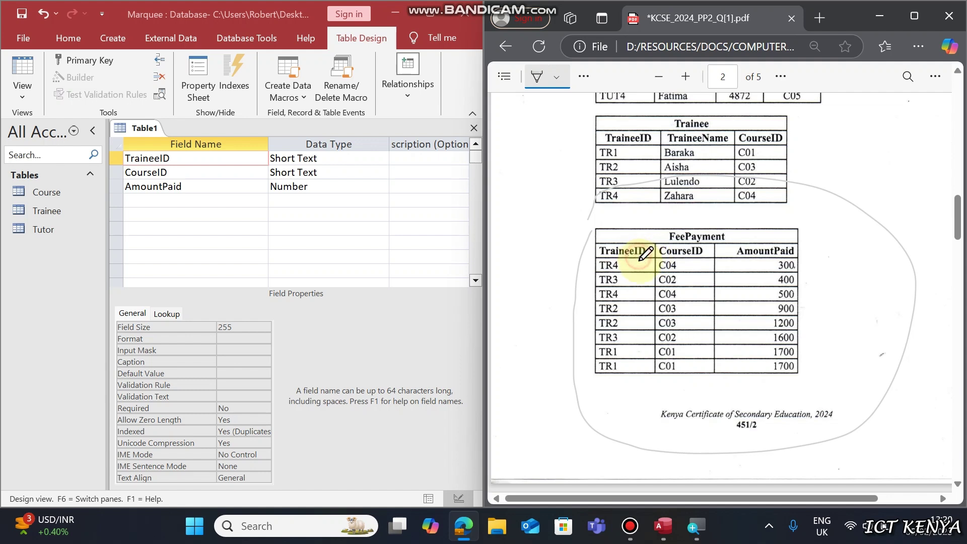
# Save the table as FeePayment without a primary key, and close it.
pyautogui.rightClick(144, 130)
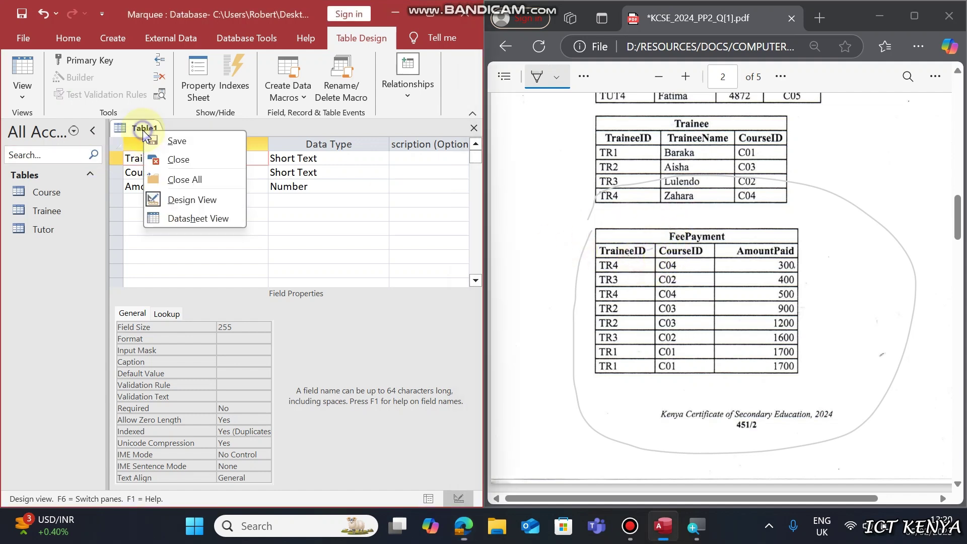
pyautogui.click(169, 141)
pyautogui.write('FeePayment')
pyautogui.press('Return')
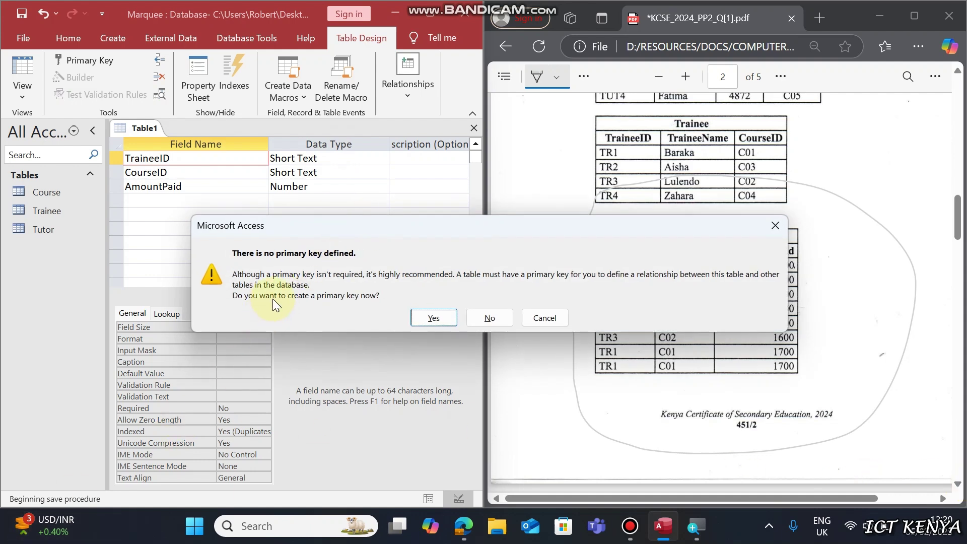
pyautogui.click(490, 319)
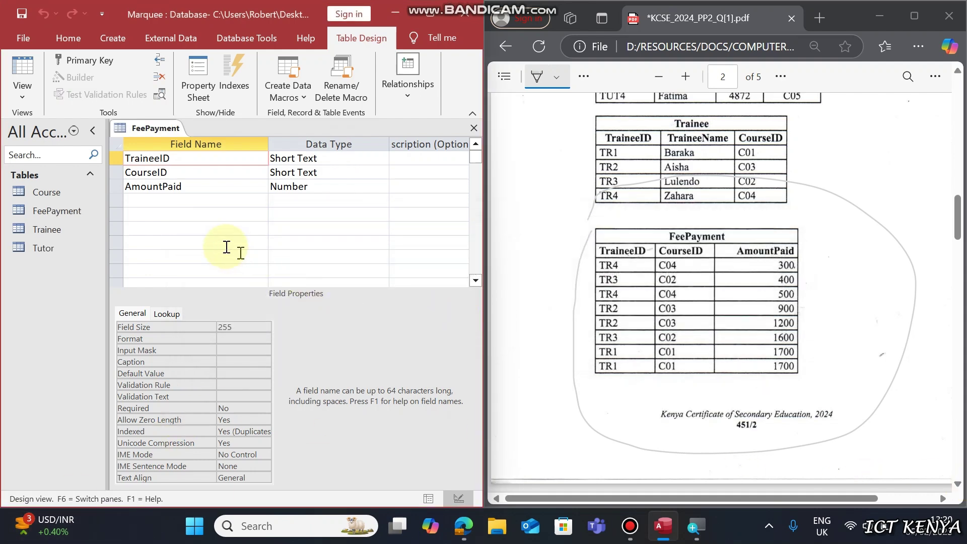
pyautogui.rightClick(133, 129)
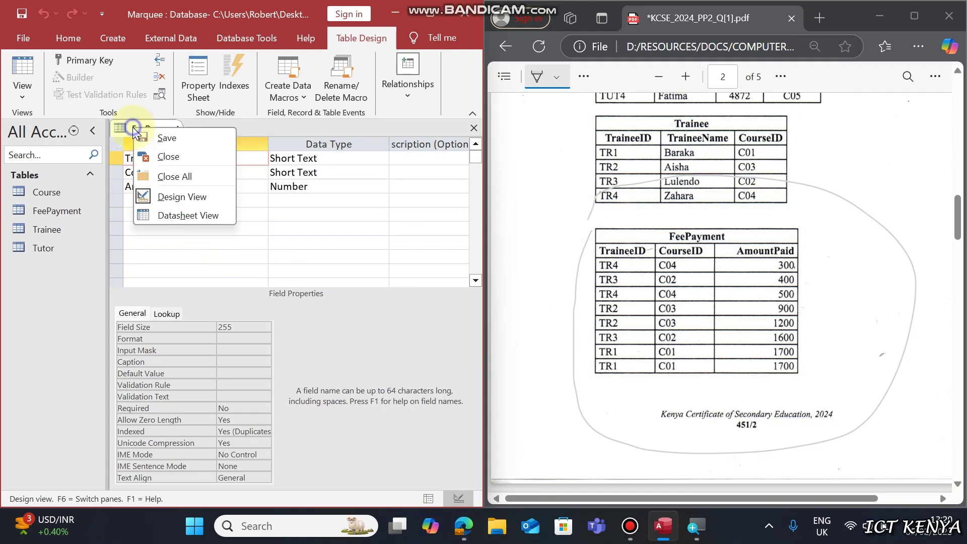
pyautogui.click(158, 156)
# Open the Relationships window and add the Course, FeePayment, Trainee and Tutor tables.
pyautogui.scroll(-6, 729, 320)
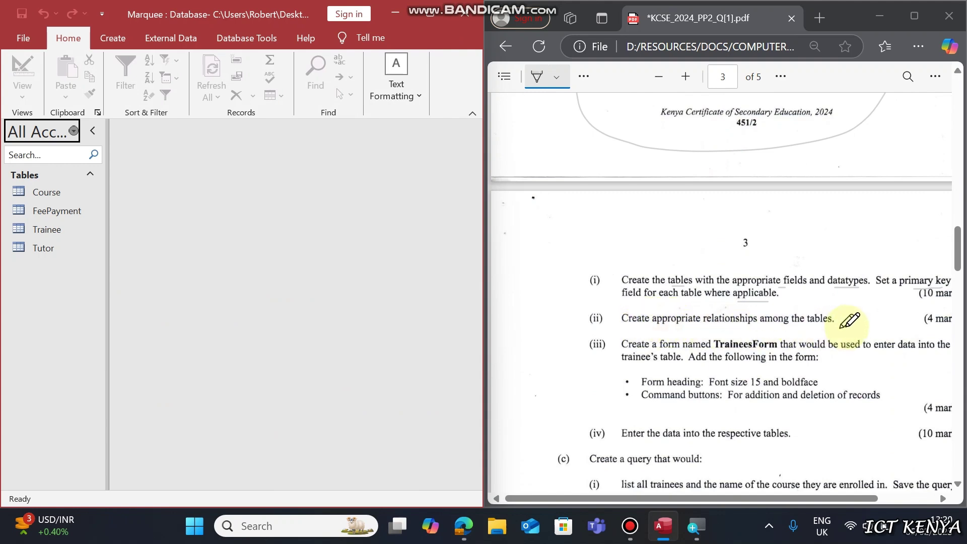
pyautogui.click(228, 40)
pyautogui.click(184, 61)
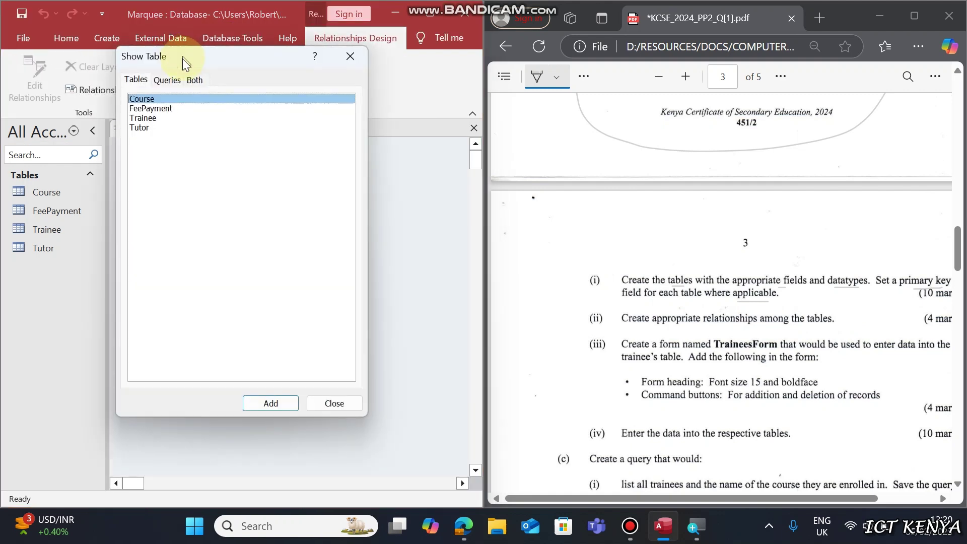
pyautogui.doubleClick(174, 109)
pyautogui.click(159, 118)
pyautogui.click(159, 121)
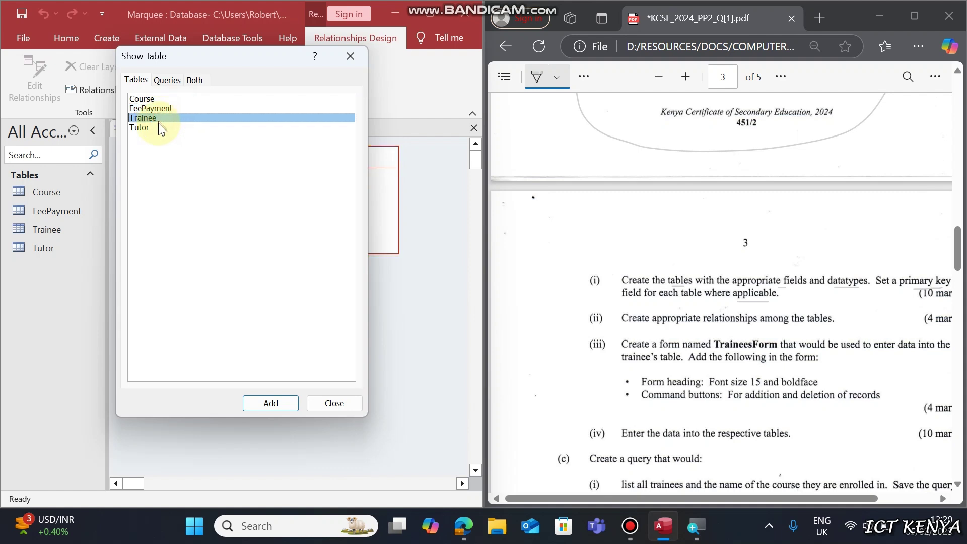
pyautogui.doubleClick(153, 127)
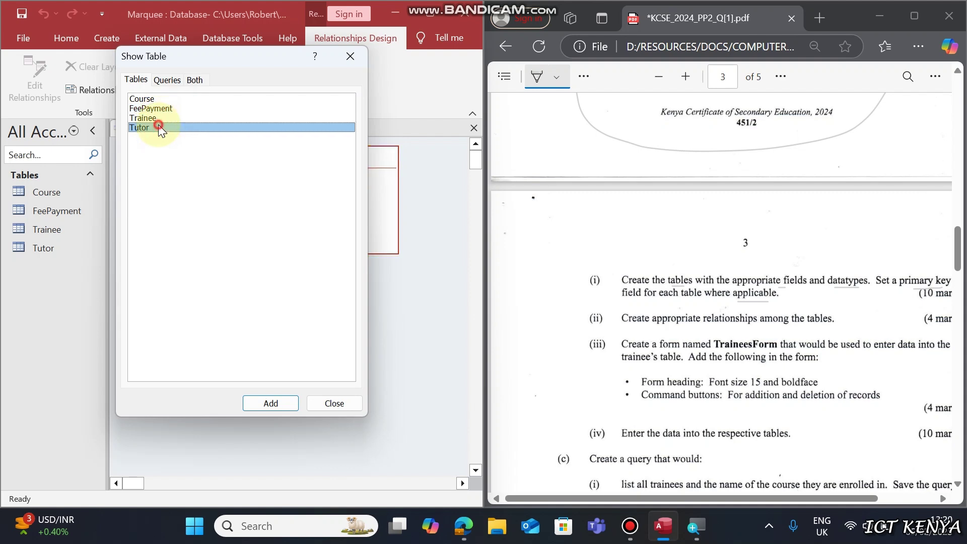
pyautogui.click(333, 401)
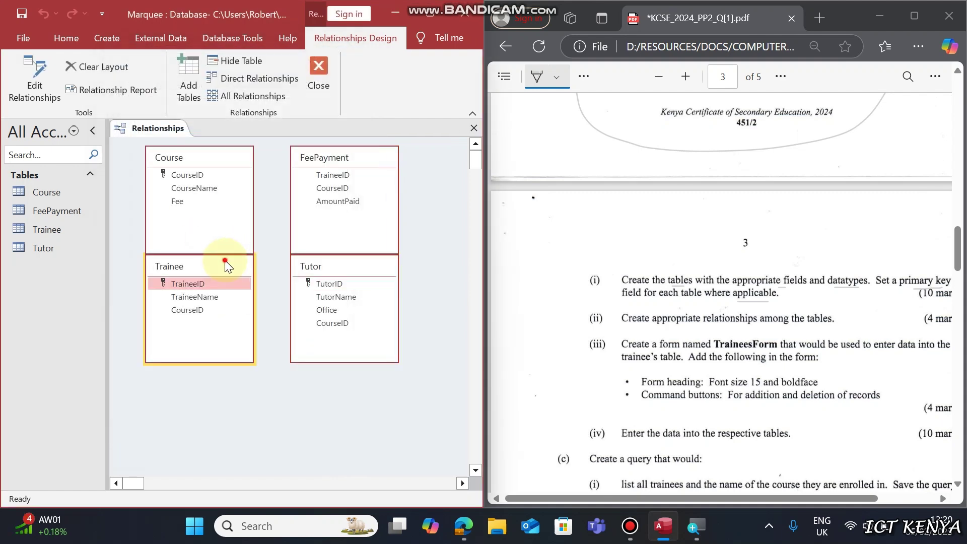
# Move the Trainee and Tutor table boxes lower and underline the relationships question in the PDF.
pyautogui.moveTo(226, 265); pyautogui.dragTo(212, 362)
pyautogui.moveTo(350, 264); pyautogui.dragTo(369, 358)
pyautogui.moveTo(685, 330); pyautogui.dragTo(766, 330)
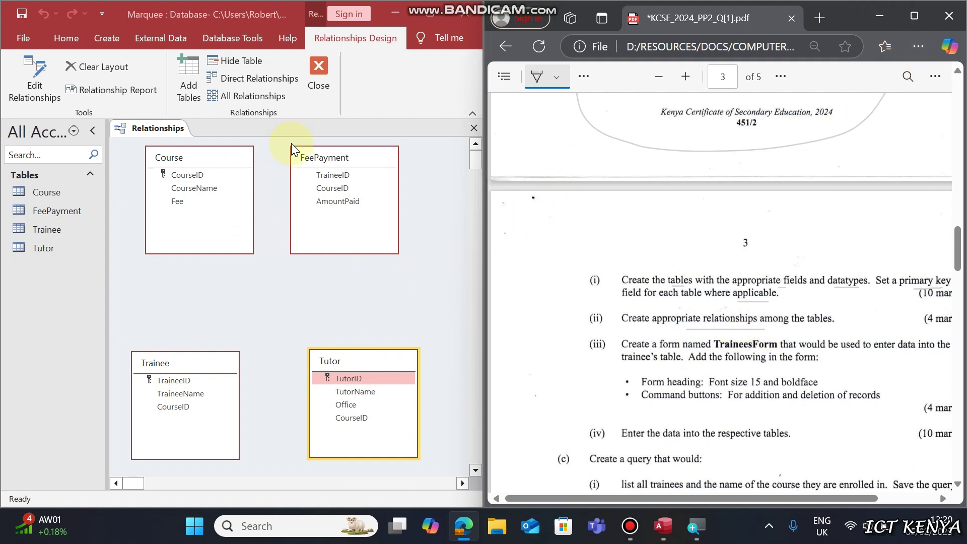
pyautogui.click(321, 377)
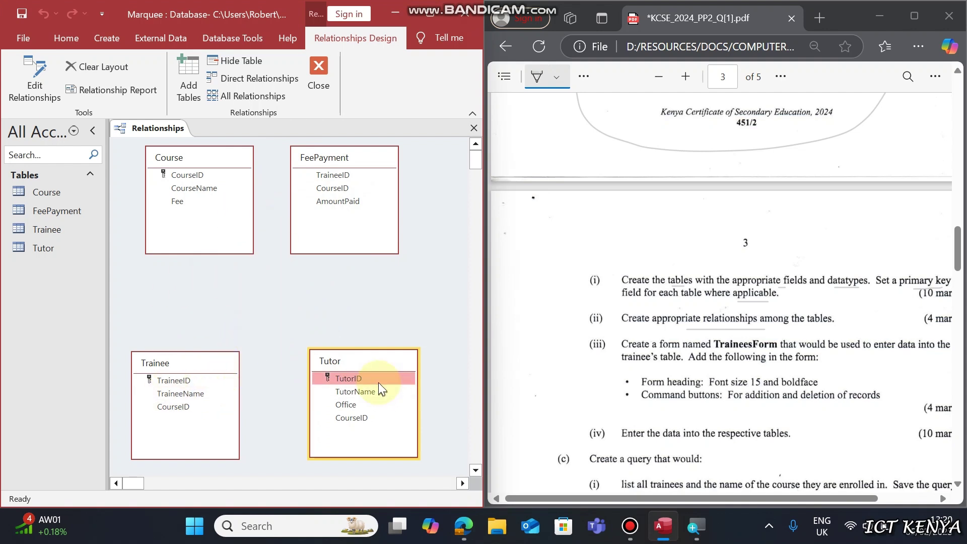
# Join Trainee.TraineeID to FeePayment.TraineeID with enforced integrity, cascade update and cascade delete.
pyautogui.click(164, 383)
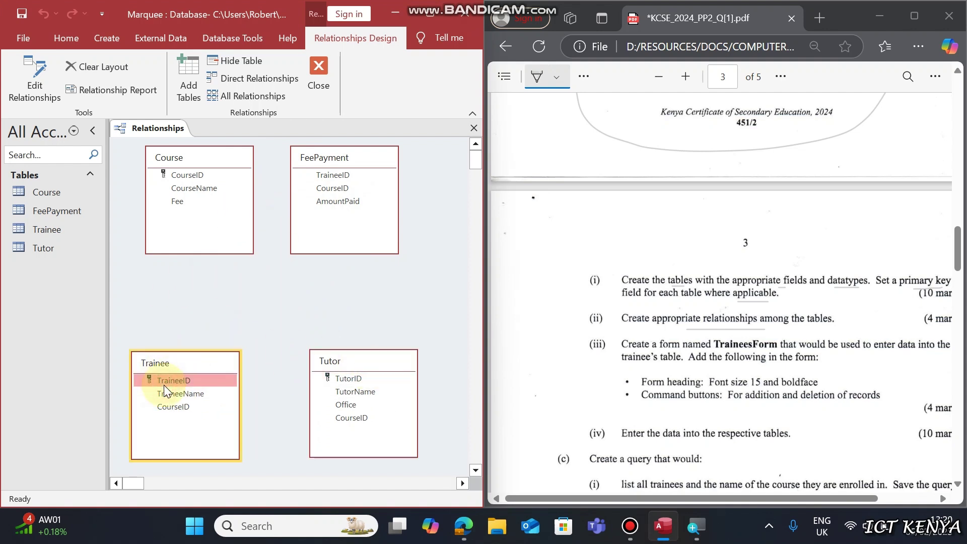
pyautogui.moveTo(332, 174)
pyautogui.mouseDown()
pyautogui.moveTo(186, 379)
pyautogui.moveTo(338, 185)
pyautogui.mouseUp()
pyautogui.click(126, 220)
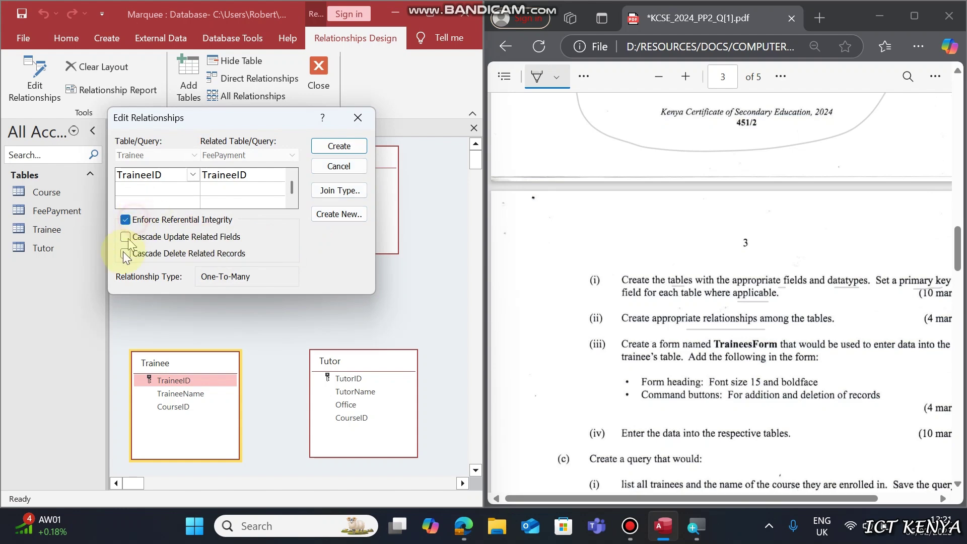
pyautogui.click(128, 239)
pyautogui.click(126, 253)
pyautogui.click(324, 145)
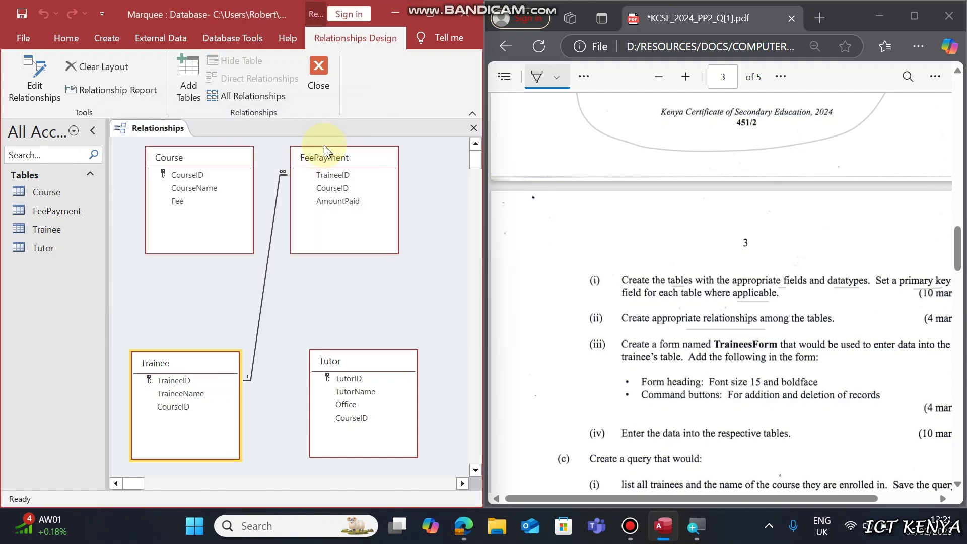
# Link Course.CourseID to Tutor with referential integrity and cascading updates and deletes.
pyautogui.click(186, 175)
pyautogui.moveTo(186, 179); pyautogui.dragTo(179, 392)
pyautogui.moveTo(275, 414)
pyautogui.mouseDown()
pyautogui.moveTo(330, 382)
pyautogui.moveTo(223, 156)
pyautogui.moveTo(260, 310)
pyautogui.moveTo(328, 425)
pyautogui.moveTo(348, 420)
pyautogui.mouseUp()
pyautogui.click(329, 416)
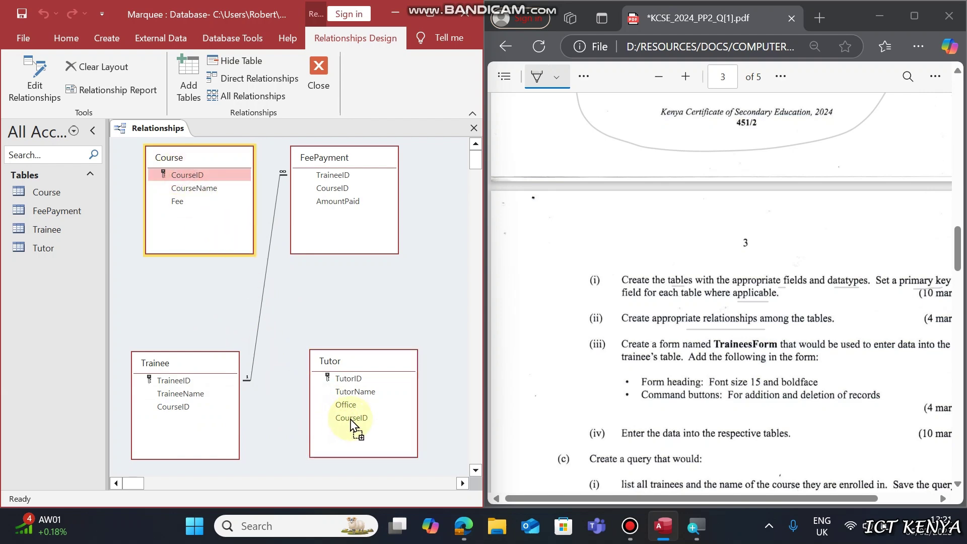
pyautogui.click(185, 220)
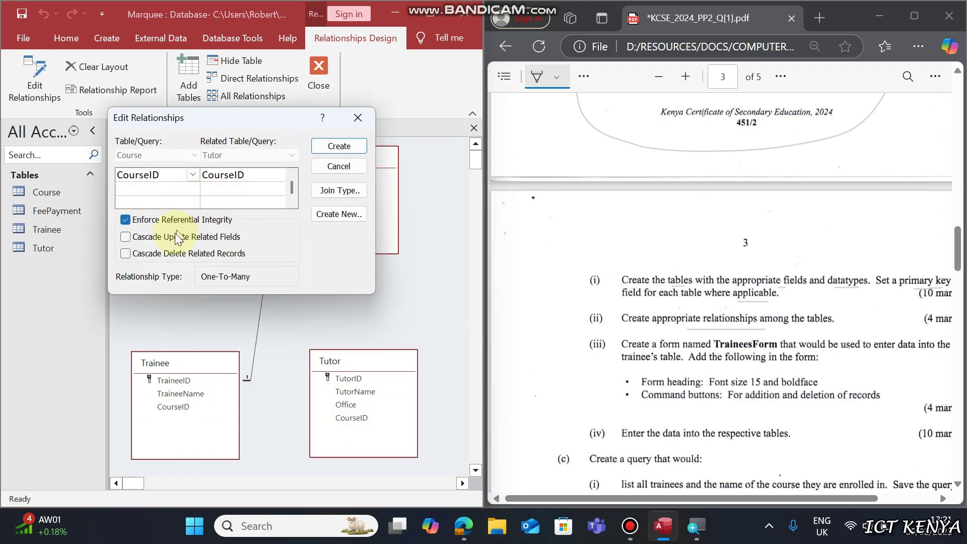
pyautogui.click(175, 235)
pyautogui.click(173, 254)
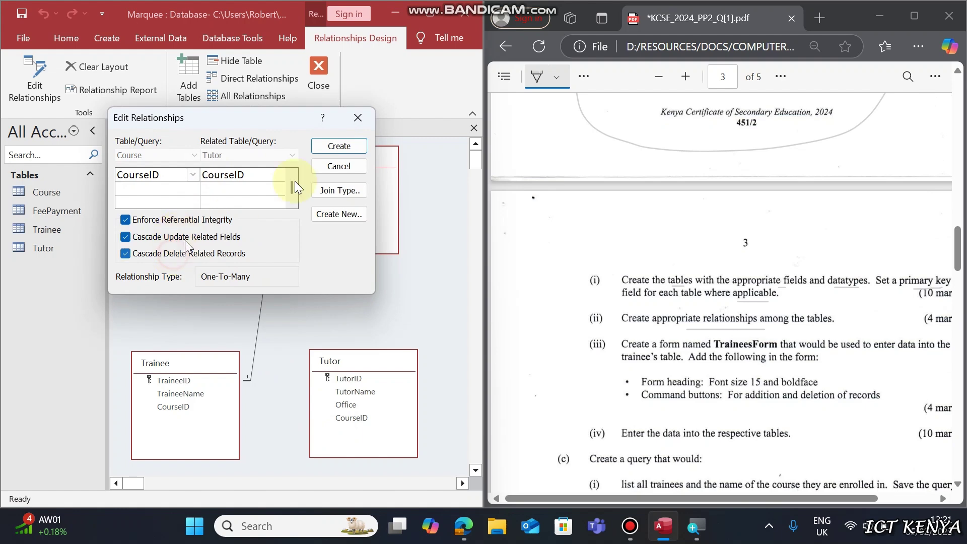
pyautogui.click(339, 146)
# Link Course.CourseID to Trainee.CourseID with referential integrity, cascade update and cascade delete.
pyautogui.moveTo(190, 175); pyautogui.dragTo(173, 407)
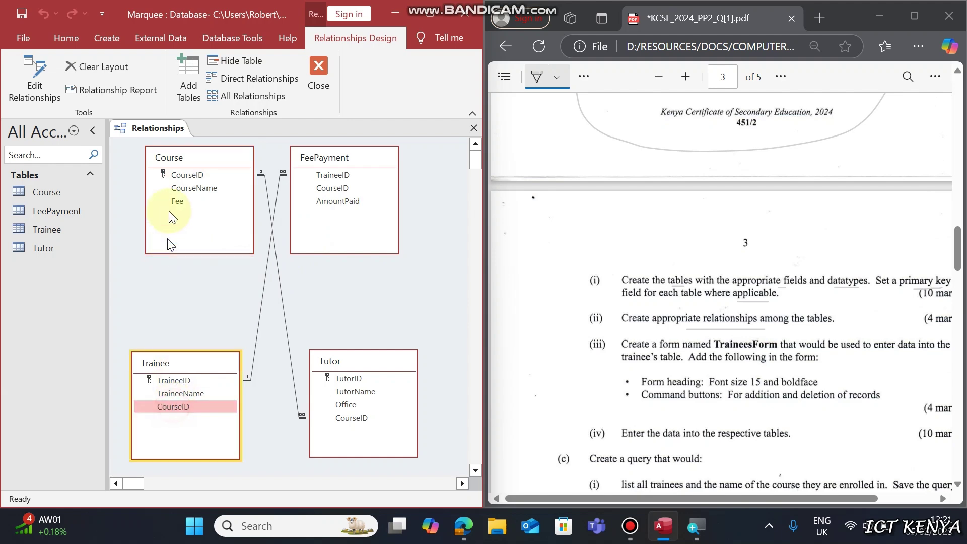
pyautogui.moveTo(185, 173); pyautogui.dragTo(185, 406)
pyautogui.click(166, 219)
pyautogui.click(165, 237)
pyautogui.click(163, 255)
pyautogui.click(327, 147)
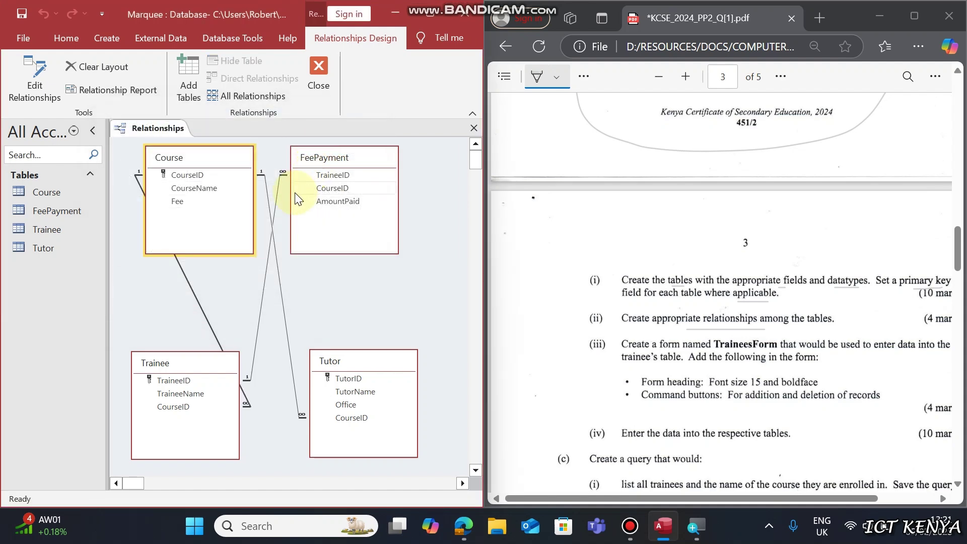
# Rearrange the table boxes and link Course.CourseID to FeePayment.CourseID with enforced referential integrity.
pyautogui.moveTo(337, 160); pyautogui.dragTo(380, 162)
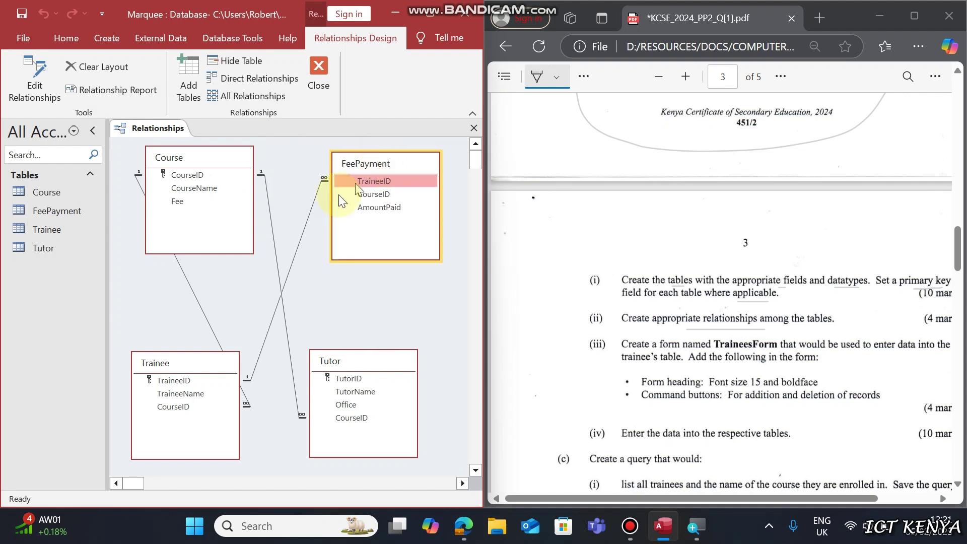
pyautogui.click(201, 406)
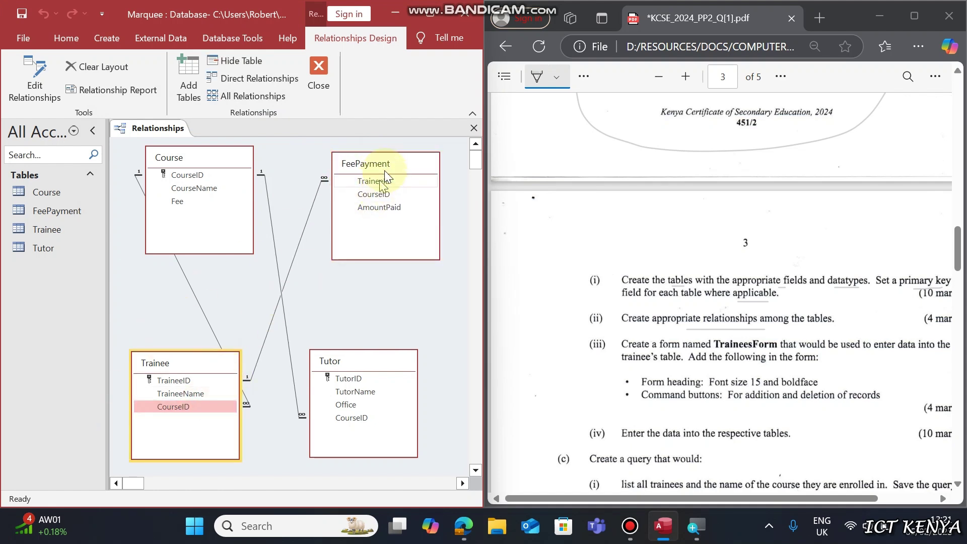
pyautogui.click(381, 197)
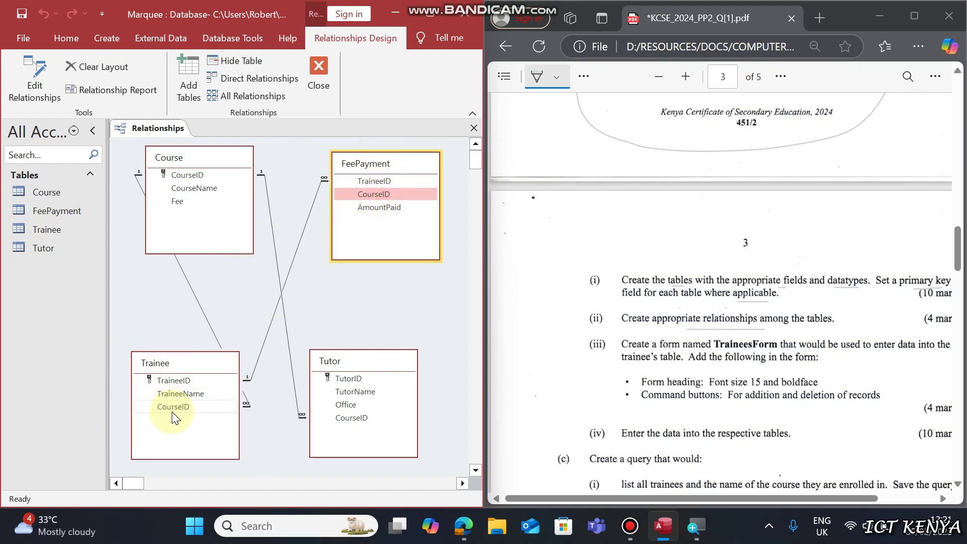
pyautogui.moveTo(175, 439); pyautogui.dragTo(340, 231)
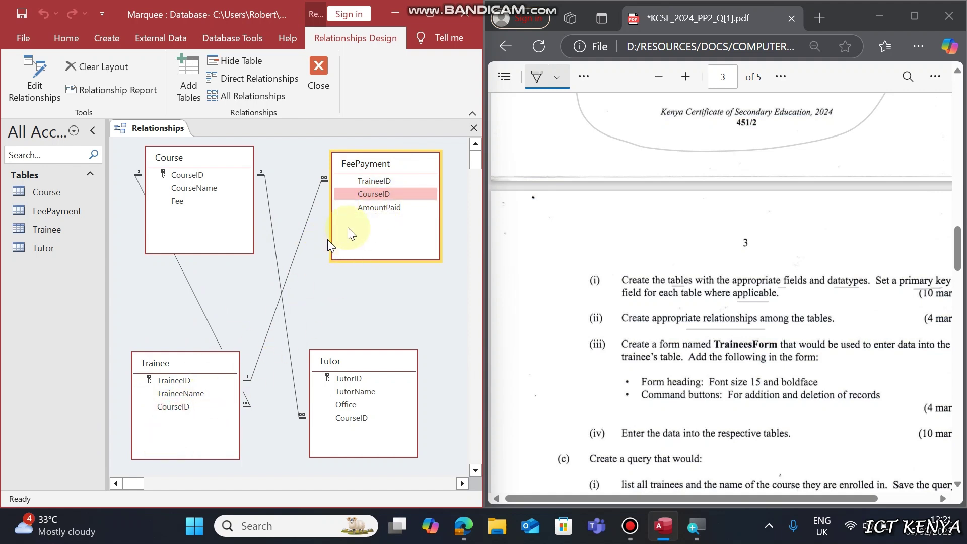
pyautogui.click(186, 176)
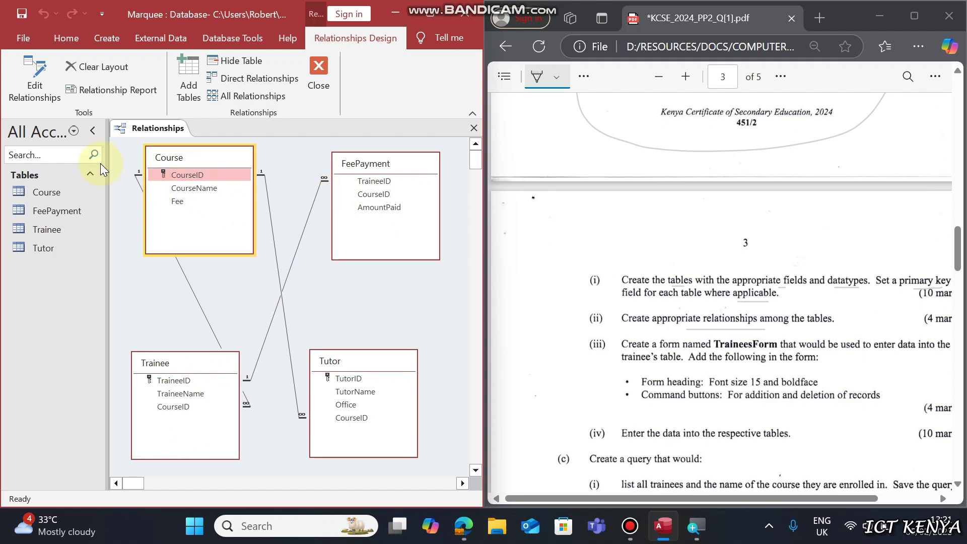
pyautogui.moveTo(180, 179); pyautogui.dragTo(367, 201)
pyautogui.click(139, 220)
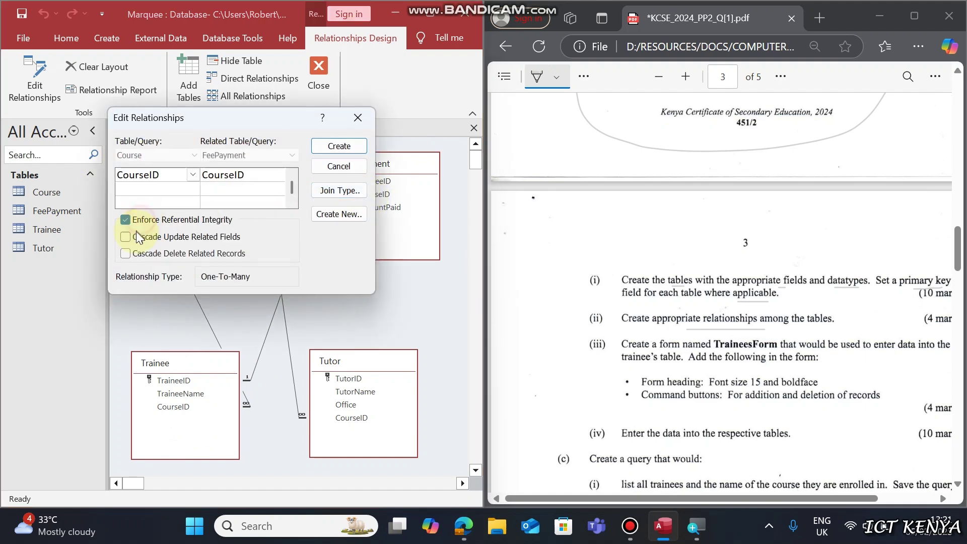
pyautogui.click(353, 151)
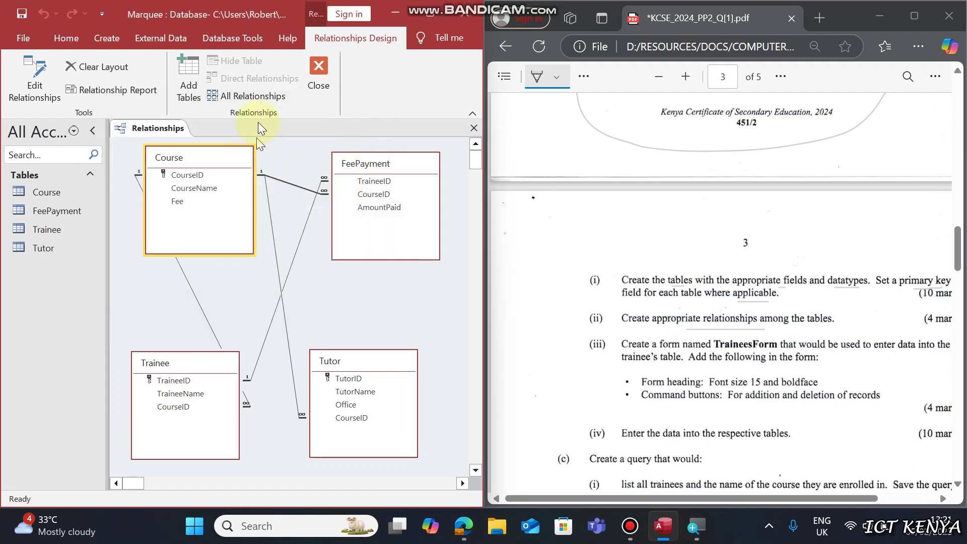
# Save the relationships layout and close the Relationships window.
pyautogui.rightClick(134, 131)
pyautogui.click(170, 148)
pyautogui.click(328, 69)
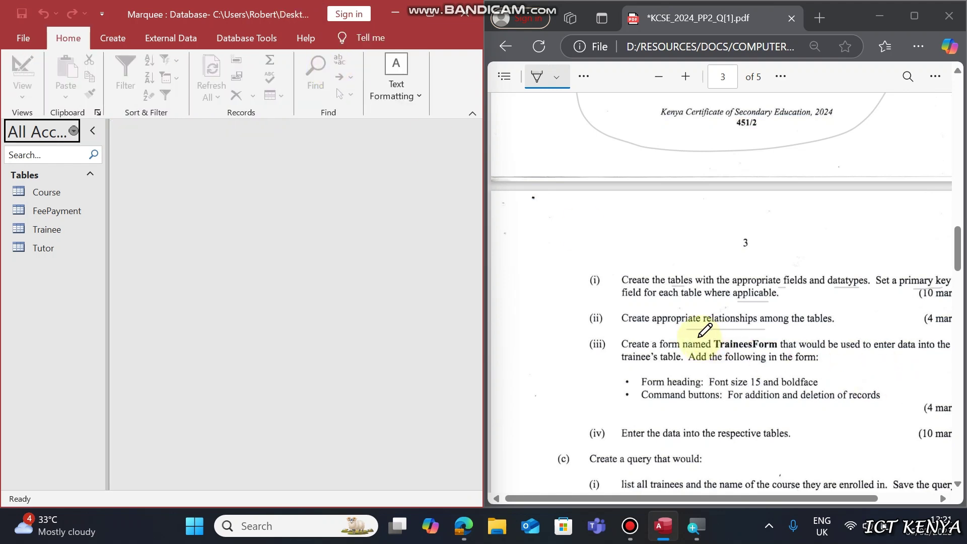
# Start the Form Wizard with all Trainee table fields in a Columnar layout.
pyautogui.scroll(-3, 700, 393)
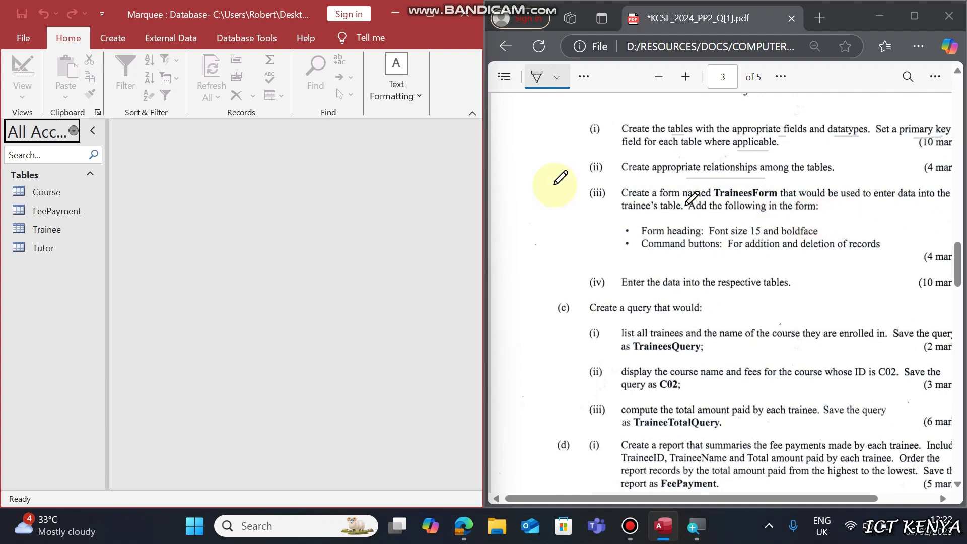
pyautogui.click(111, 39)
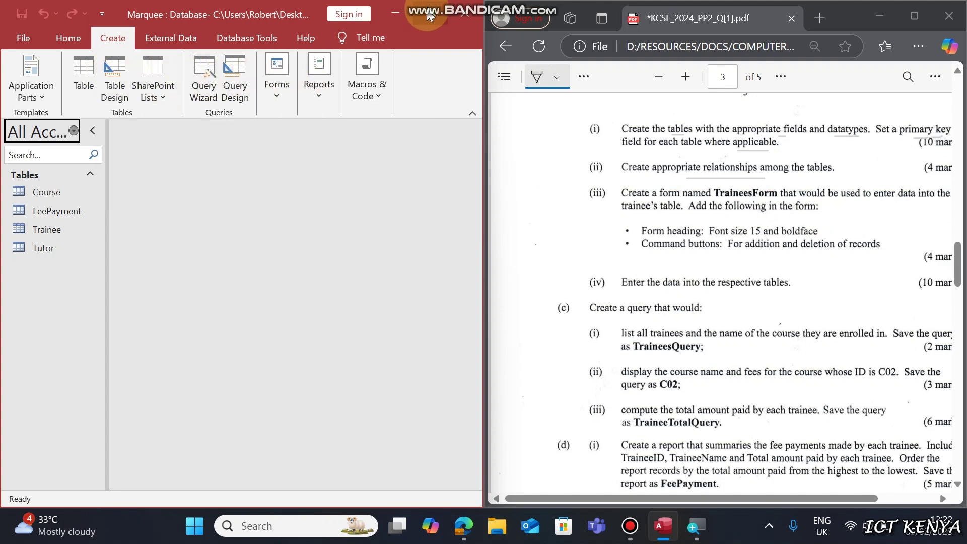
pyautogui.click(274, 82)
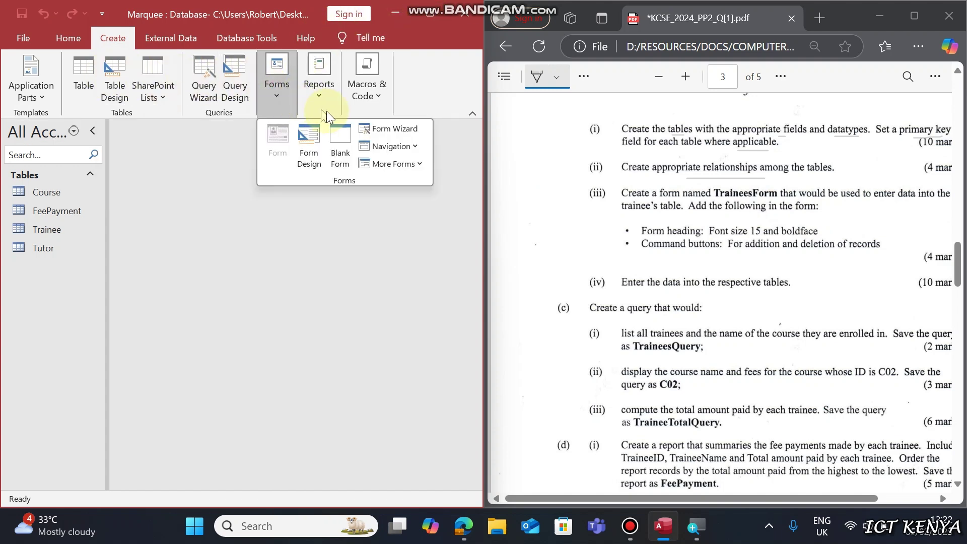
pyautogui.click(373, 132)
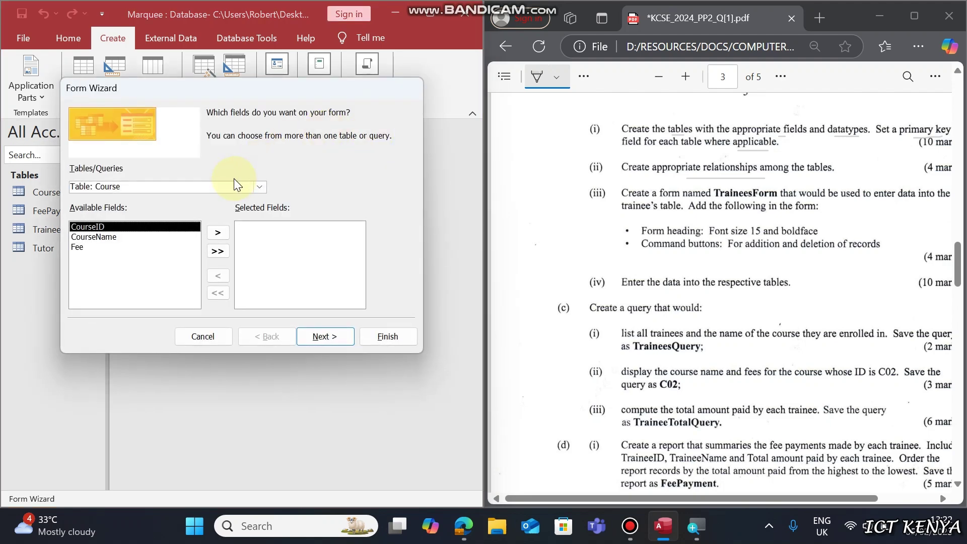
pyautogui.click(259, 187)
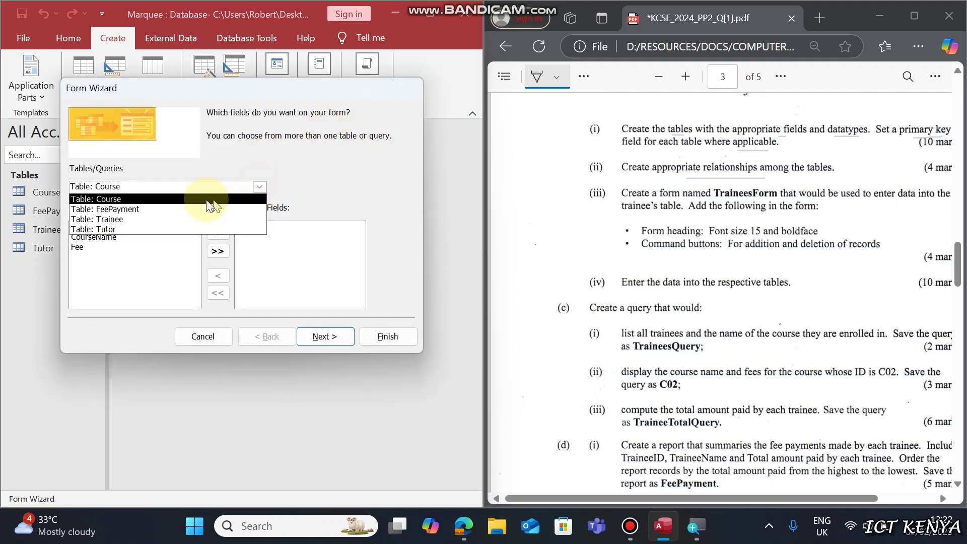
pyautogui.click(152, 218)
pyautogui.click(218, 251)
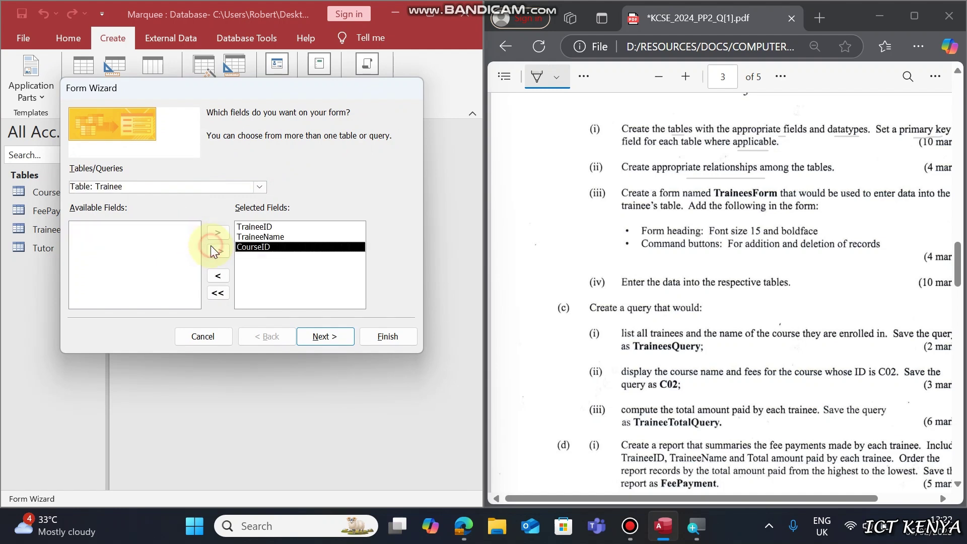
pyautogui.click(310, 335)
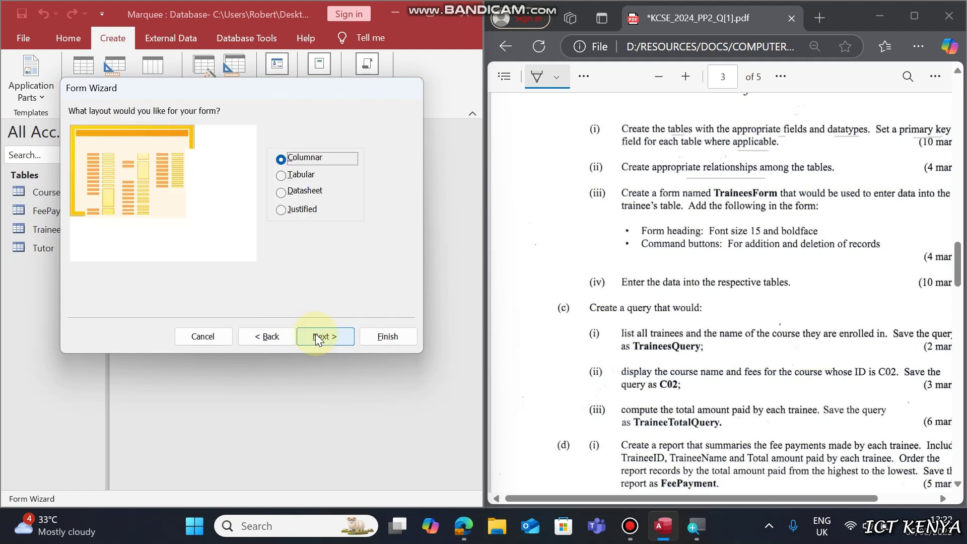
pyautogui.click(325, 336)
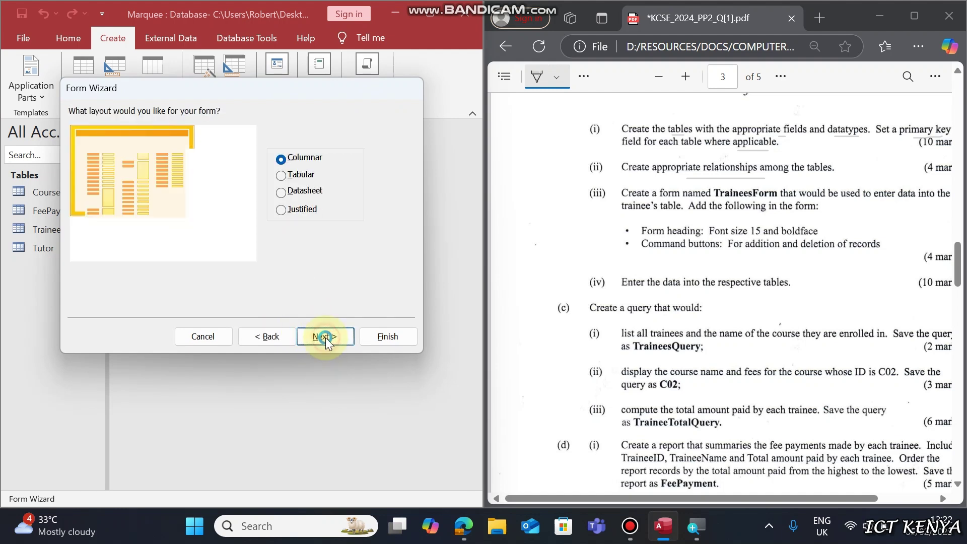
# Title the form TraineesForm and finish the wizard.
pyautogui.click(281, 130)
pyautogui.write('s')
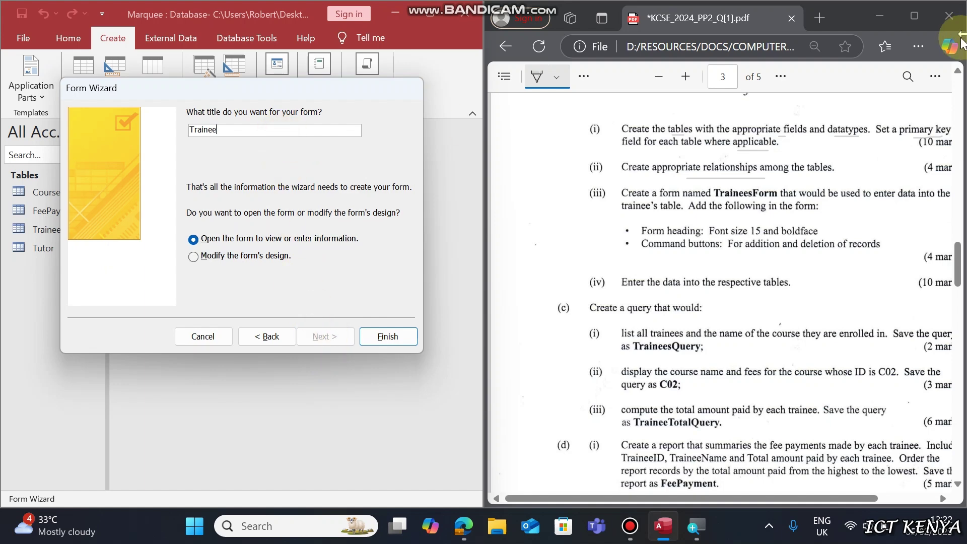
pyautogui.click(949, 47)
pyautogui.write('Form')
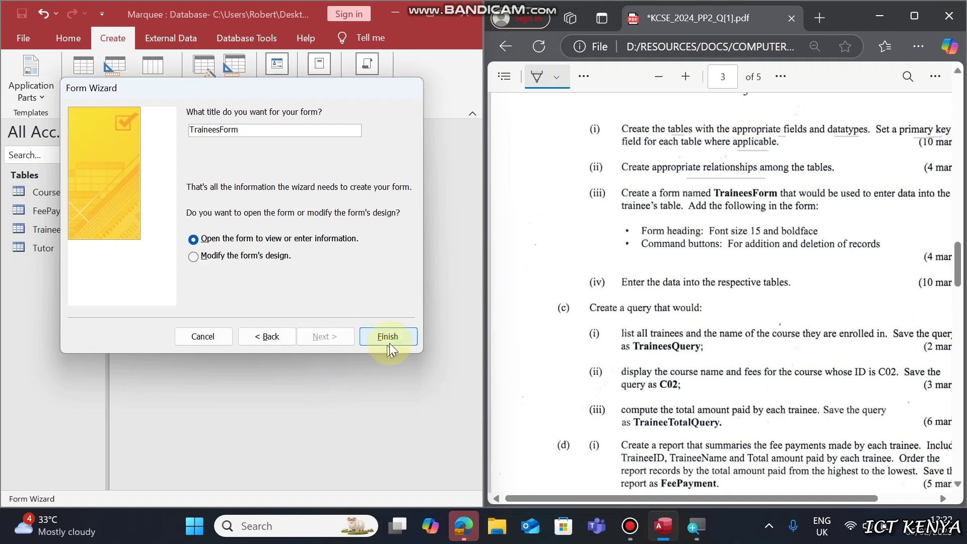
pyautogui.click(387, 337)
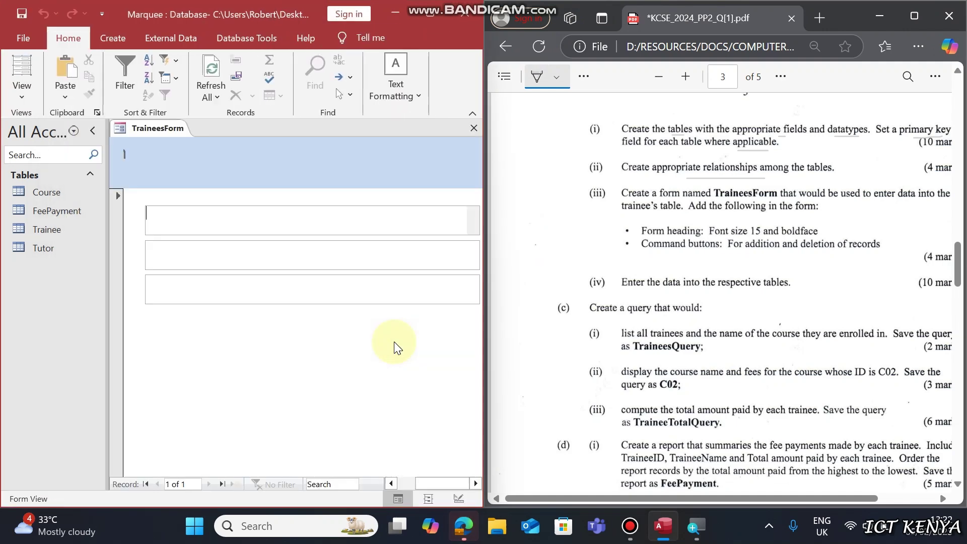
# Switch TraineesForm to Design view and make its heading bold at font size 15.
pyautogui.click(439, 14)
pyautogui.rightClick(181, 161)
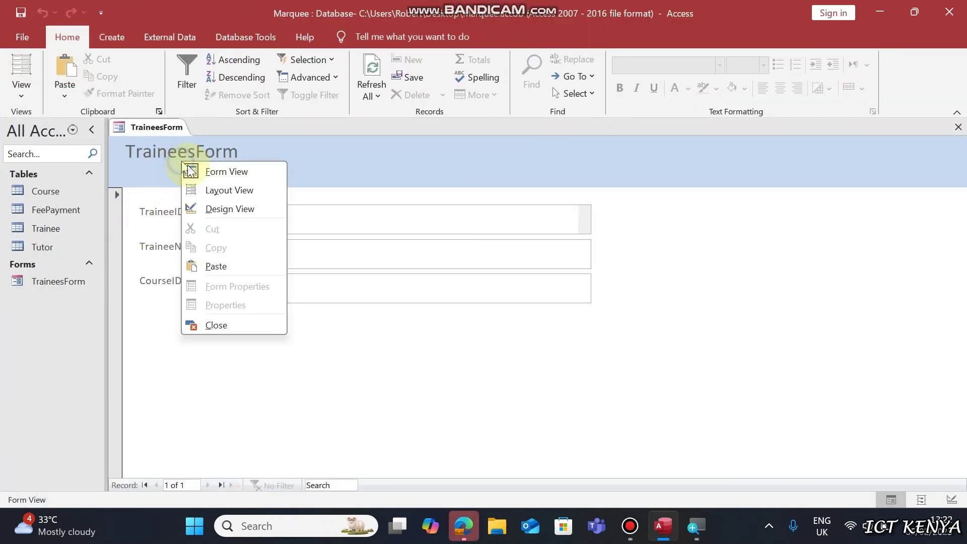
pyautogui.click(211, 209)
pyautogui.click(160, 175)
pyautogui.click(444, 38)
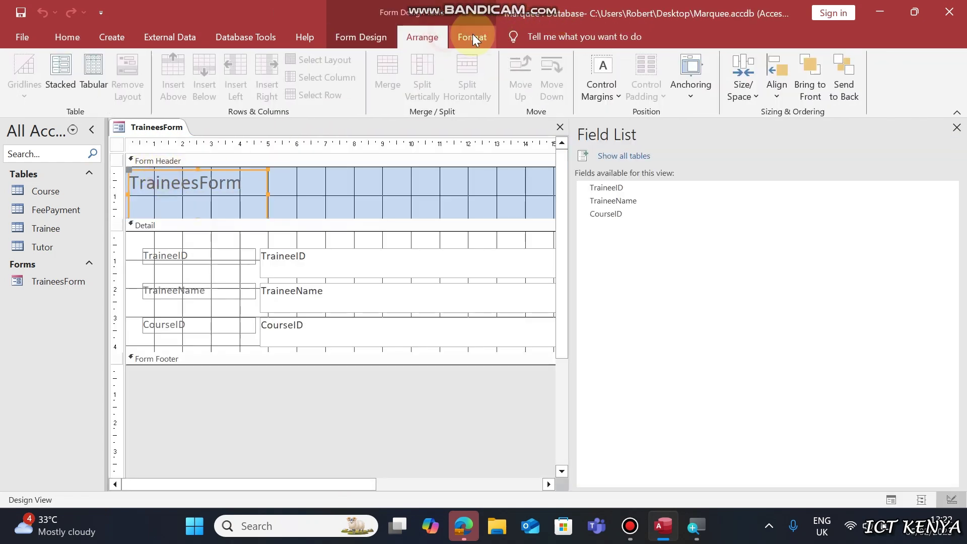
pyautogui.click(471, 37)
pyautogui.click(120, 89)
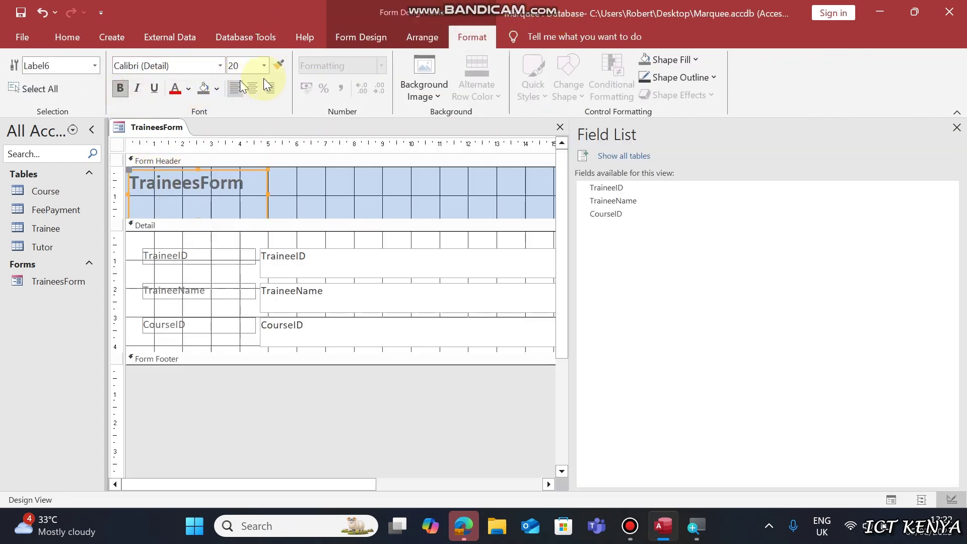
pyautogui.click(254, 66)
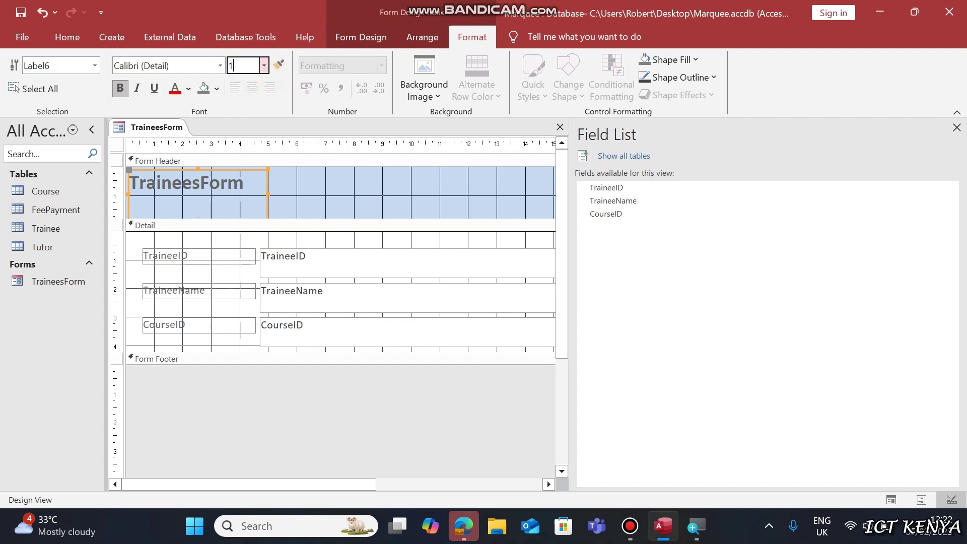
pyautogui.press('Return')
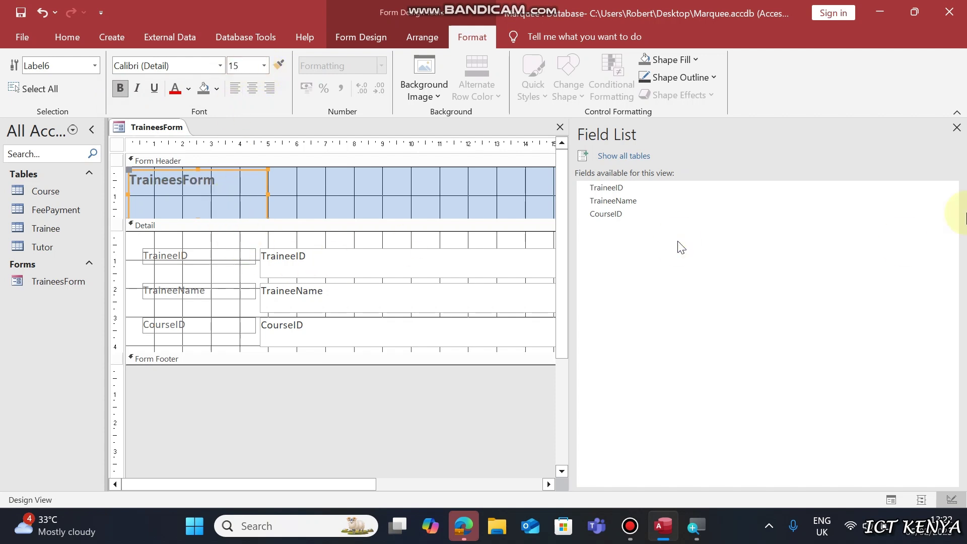
# Close the TraineesForm design, saving the changes.
pyautogui.click(956, 127)
pyautogui.click(955, 127)
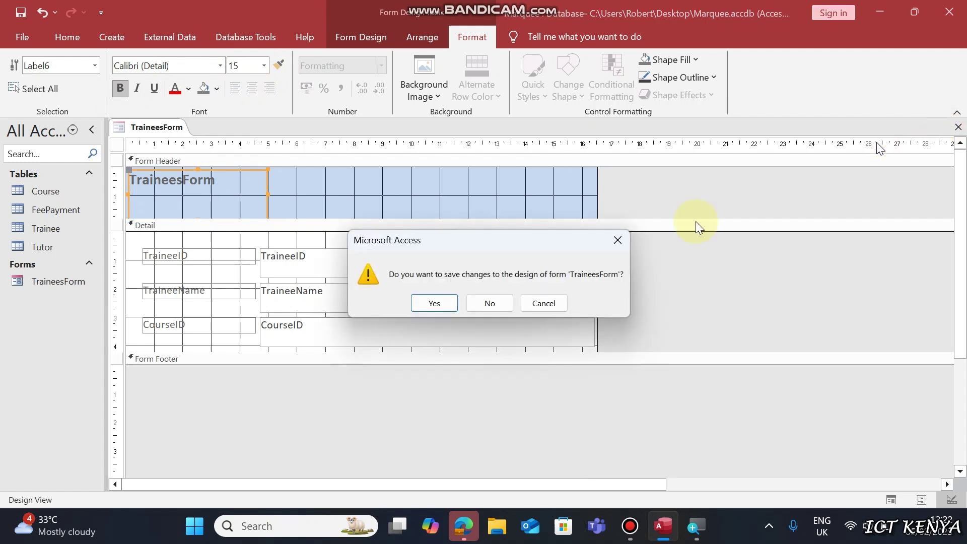
pyautogui.click(437, 302)
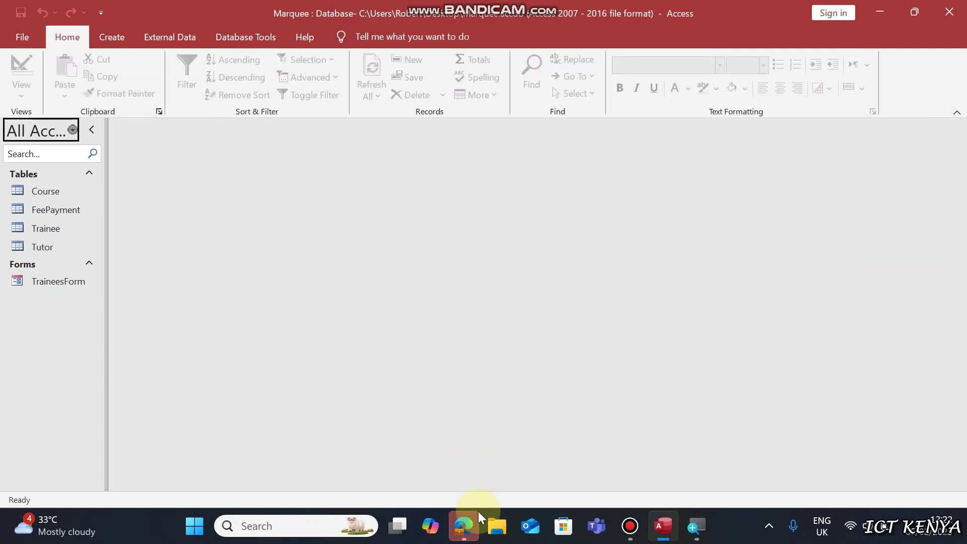
# Underline the command buttons requirement in the PDF, then reopen TraineesForm in Design view.
pyautogui.click(464, 527)
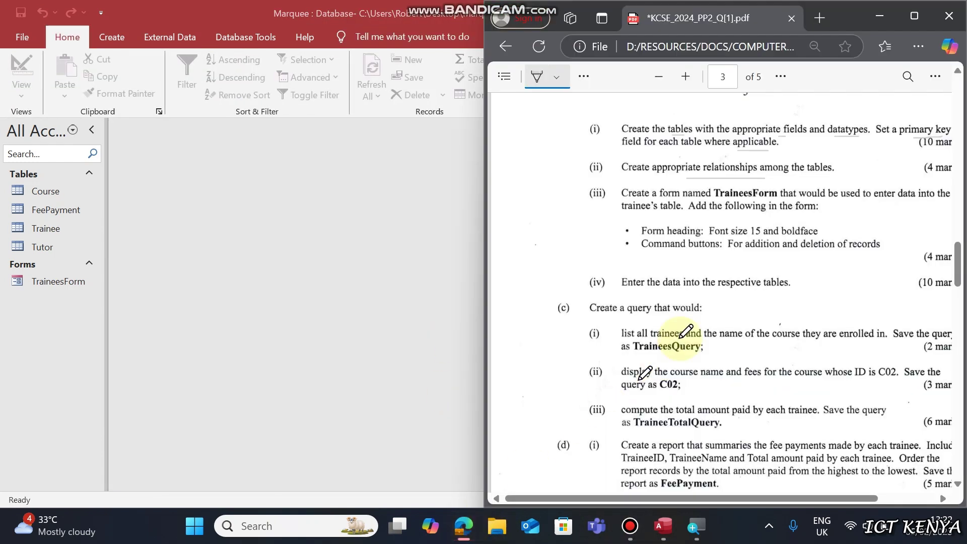
pyautogui.moveTo(738, 258); pyautogui.dragTo(870, 256)
pyautogui.click(242, 276)
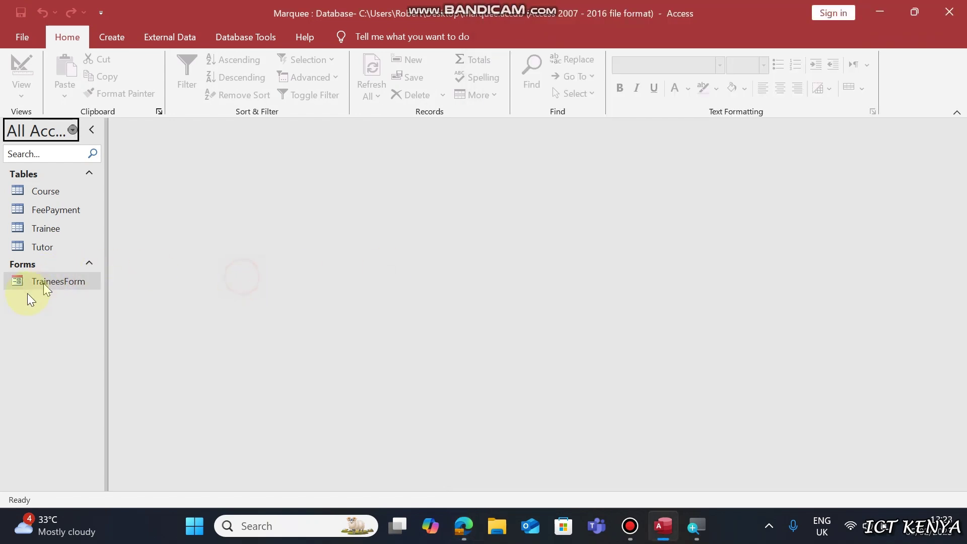
pyautogui.doubleClick(59, 281)
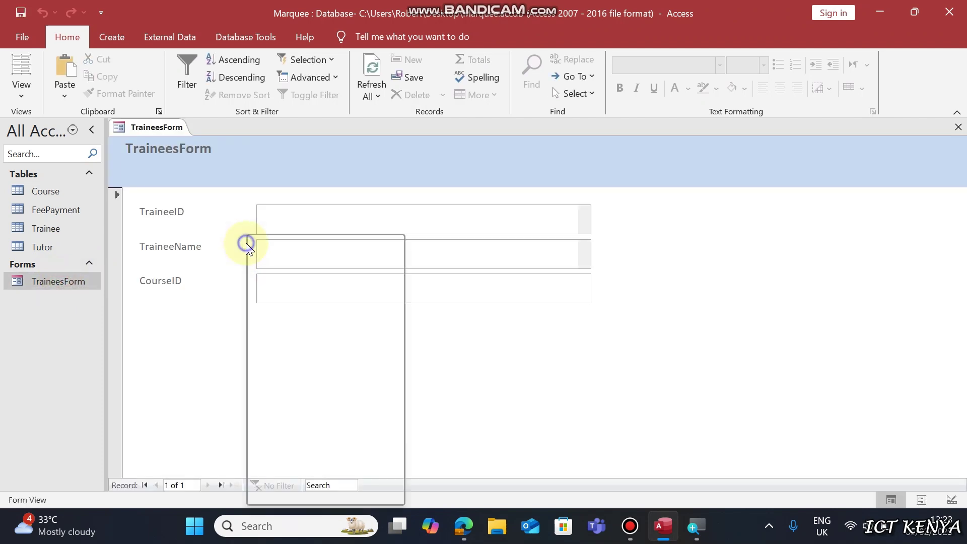
pyautogui.rightClick(244, 239)
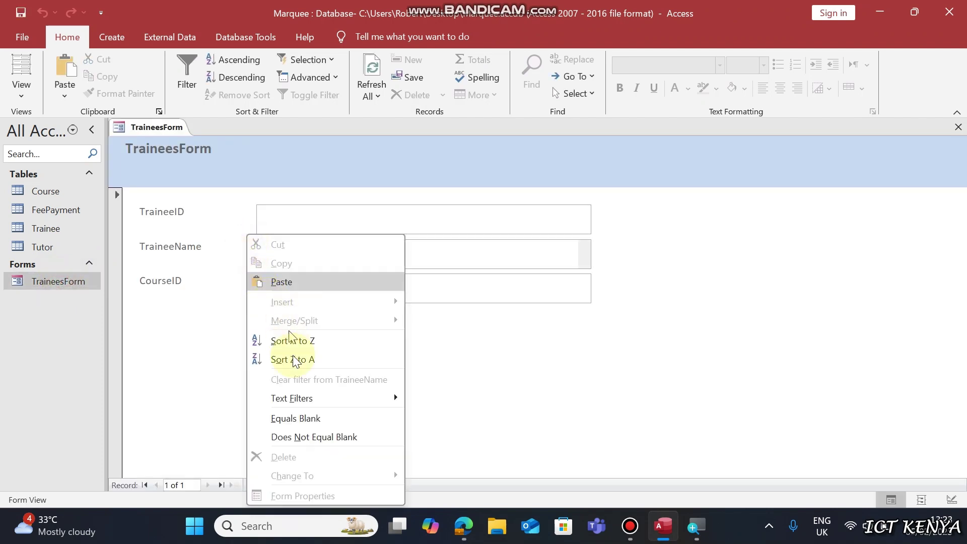
pyautogui.rightClick(190, 163)
pyautogui.click(222, 211)
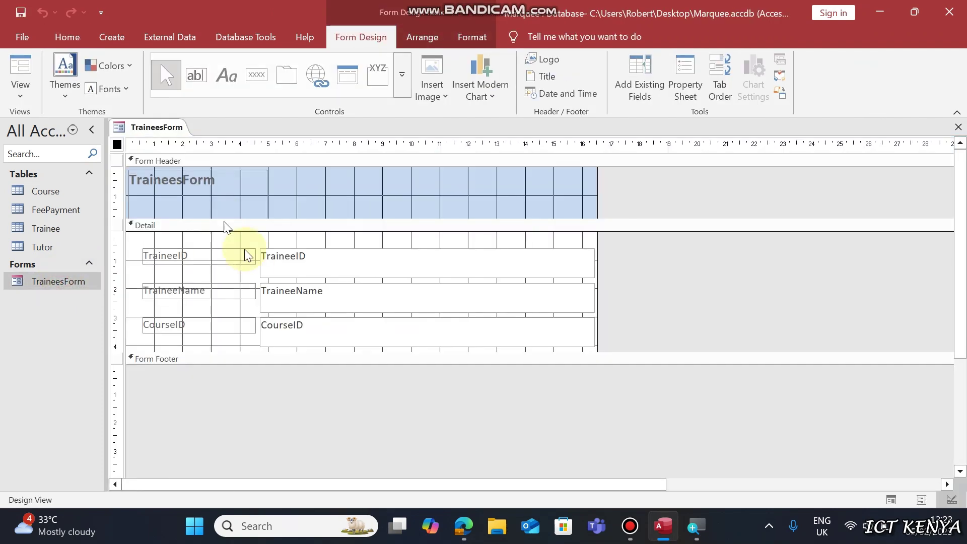
# Enlarge the Detail section, then add and delete an unwanted picture-style Add Record button.
pyautogui.click(265, 359)
pyautogui.moveTo(264, 352); pyautogui.dragTo(264, 420)
pyautogui.click(258, 74)
pyautogui.moveTo(254, 353)
pyautogui.mouseDown()
pyautogui.moveTo(328, 394)
pyautogui.moveTo(348, 388)
pyautogui.mouseUp()
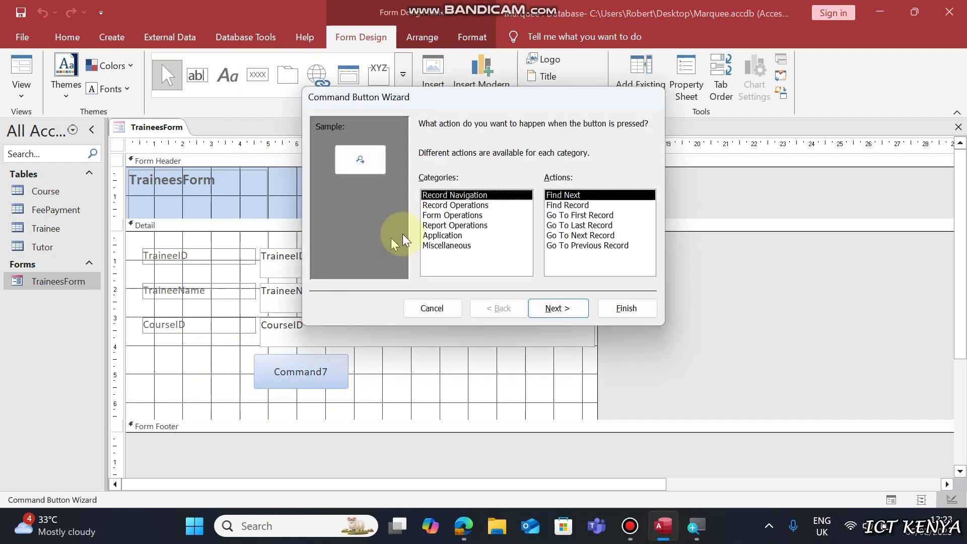
pyautogui.click(463, 207)
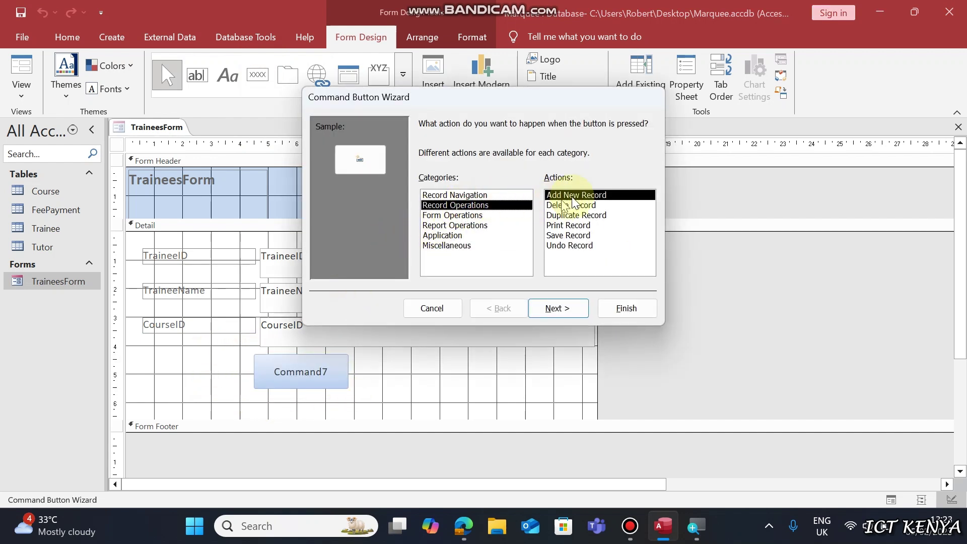
pyautogui.click(552, 313)
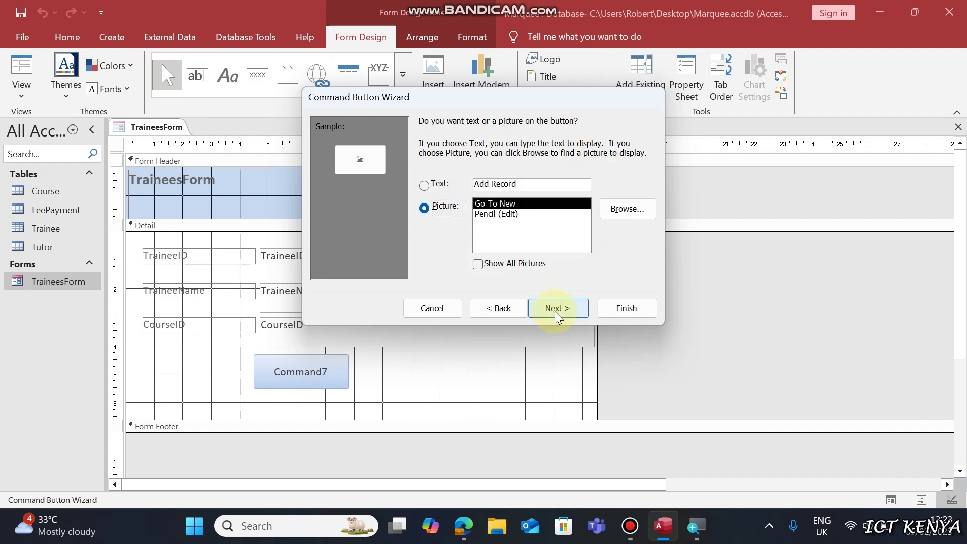
pyautogui.click(556, 311)
pyautogui.click(624, 308)
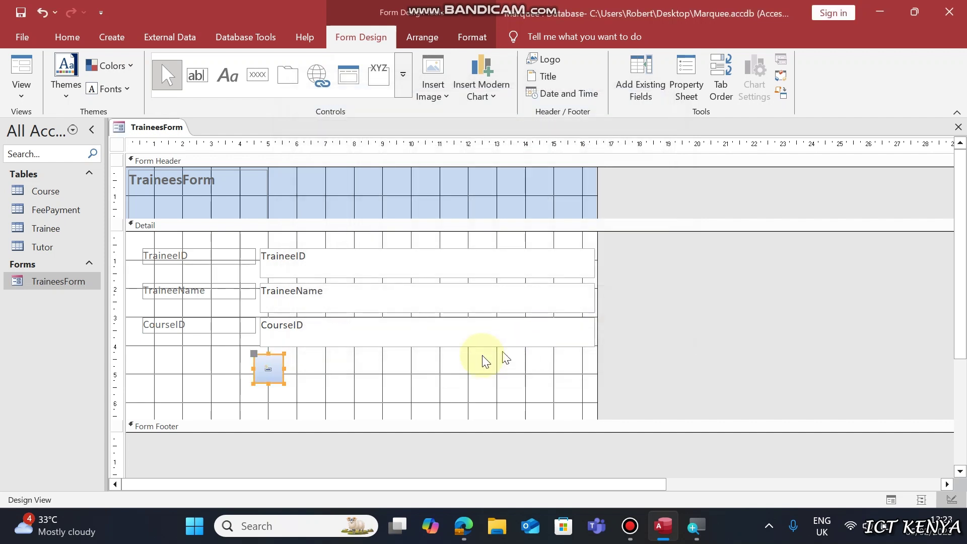
pyautogui.press('Delete')
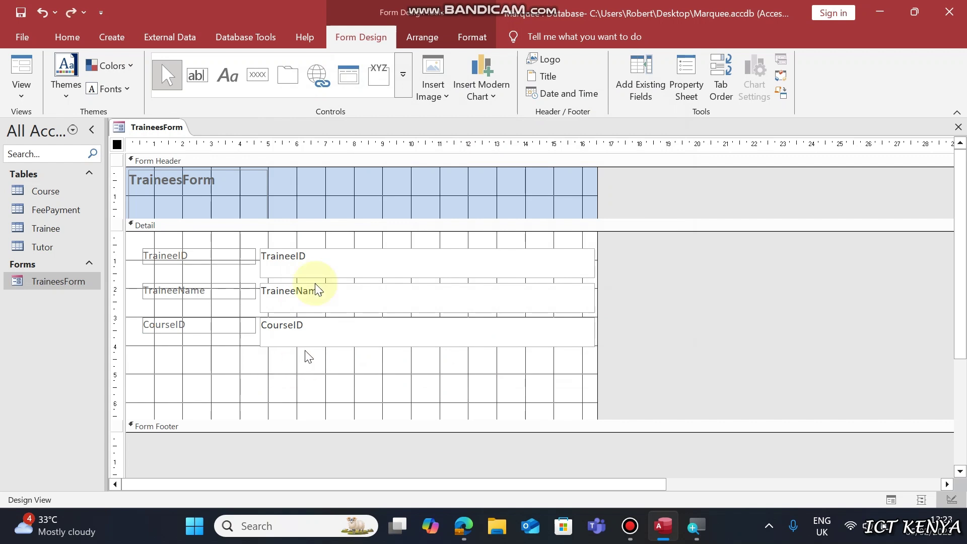
# Add a text-labelled Add Record button below the CourseID field.
pyautogui.click(258, 75)
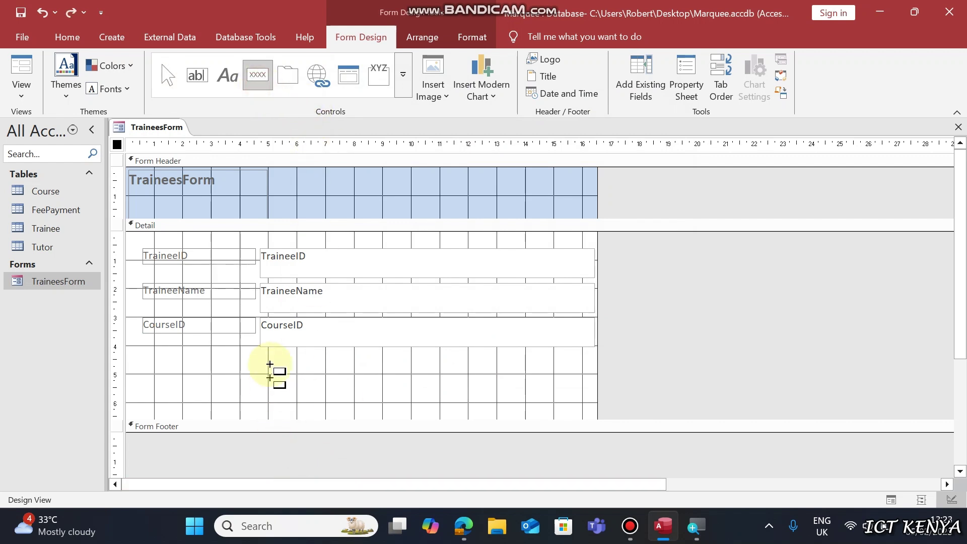
pyautogui.moveTo(262, 348)
pyautogui.mouseDown()
pyautogui.moveTo(324, 384)
pyautogui.moveTo(340, 381)
pyautogui.mouseUp()
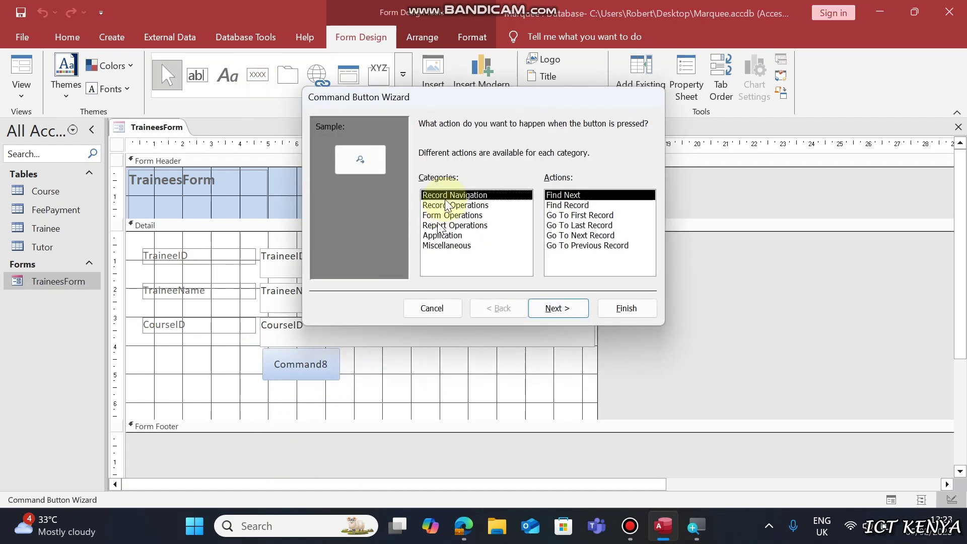
pyautogui.click(455, 204)
pyautogui.click(540, 309)
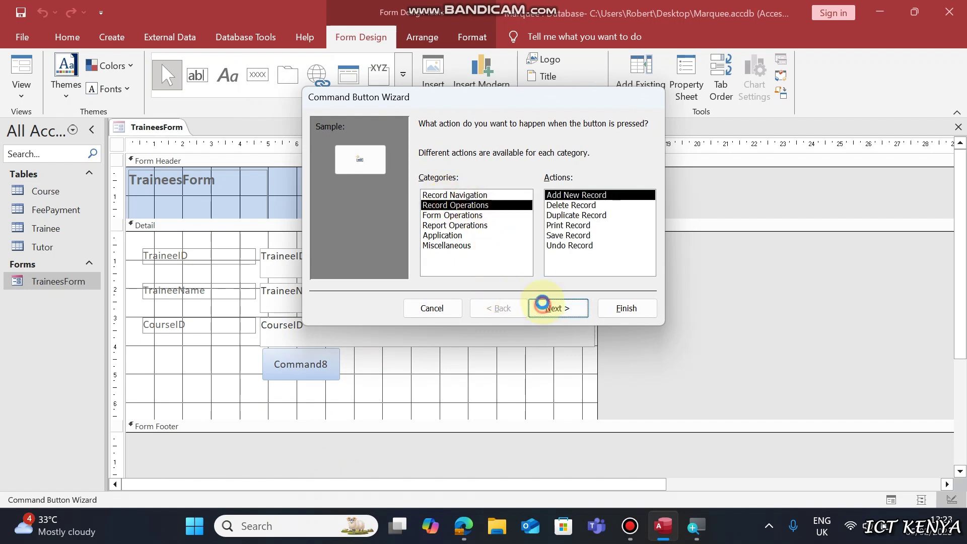
pyautogui.click(448, 185)
pyautogui.click(579, 309)
pyautogui.click(613, 308)
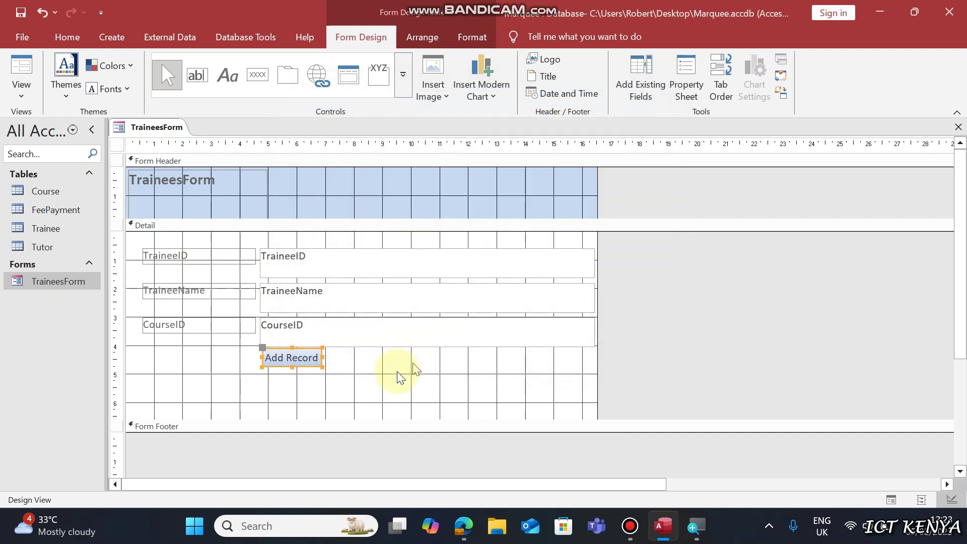
# Add a text-labelled Delete Record button beside the Add Record button.
pyautogui.click(258, 75)
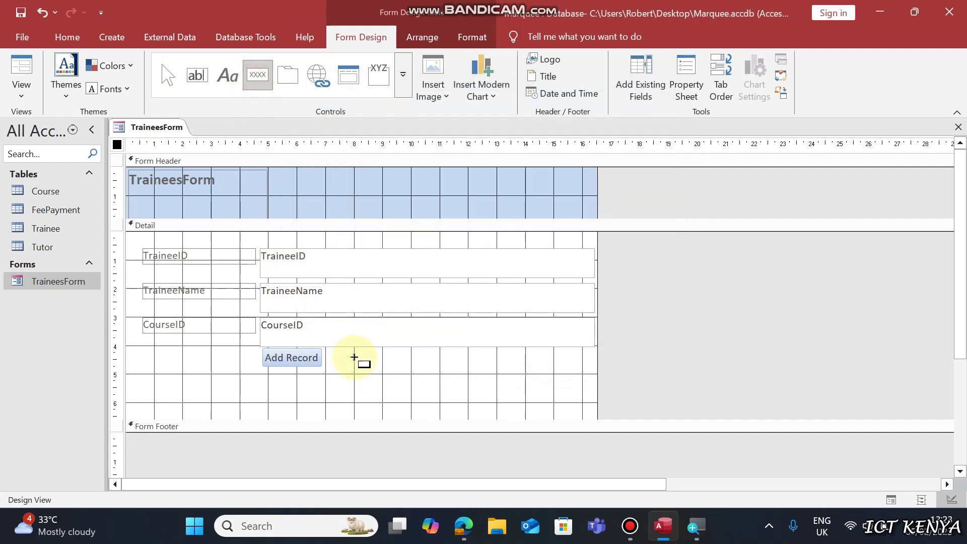
pyautogui.moveTo(360, 354); pyautogui.dragTo(434, 372)
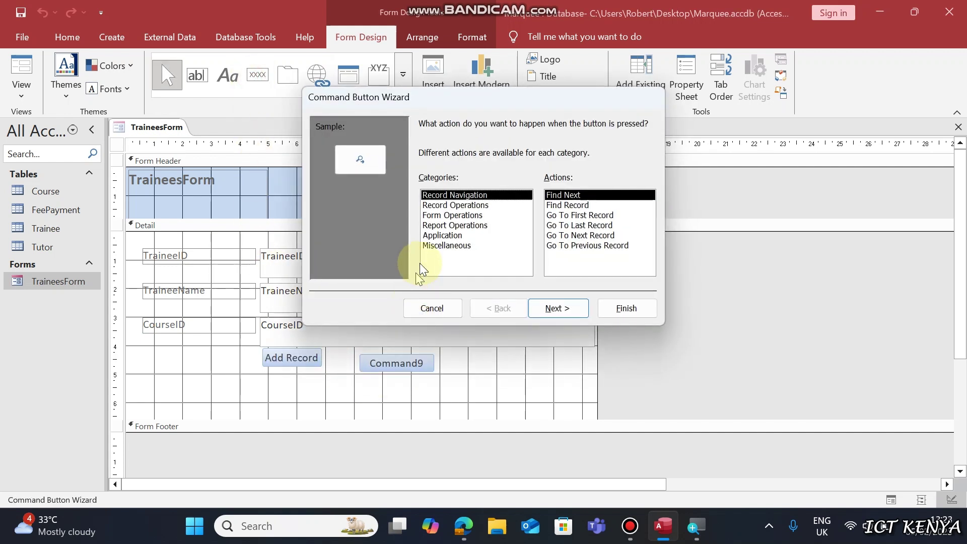
pyautogui.click(455, 206)
pyautogui.click(573, 215)
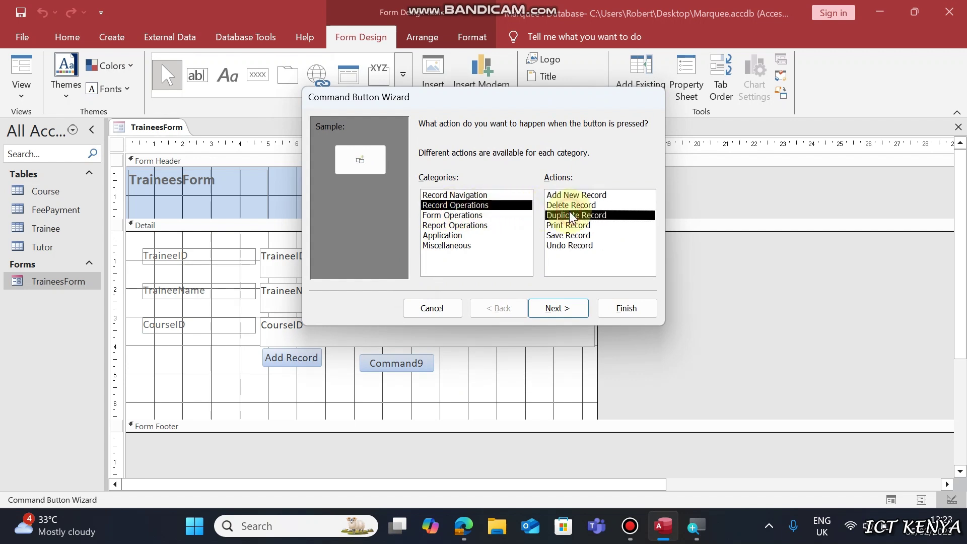
pyautogui.click(571, 205)
pyautogui.click(556, 307)
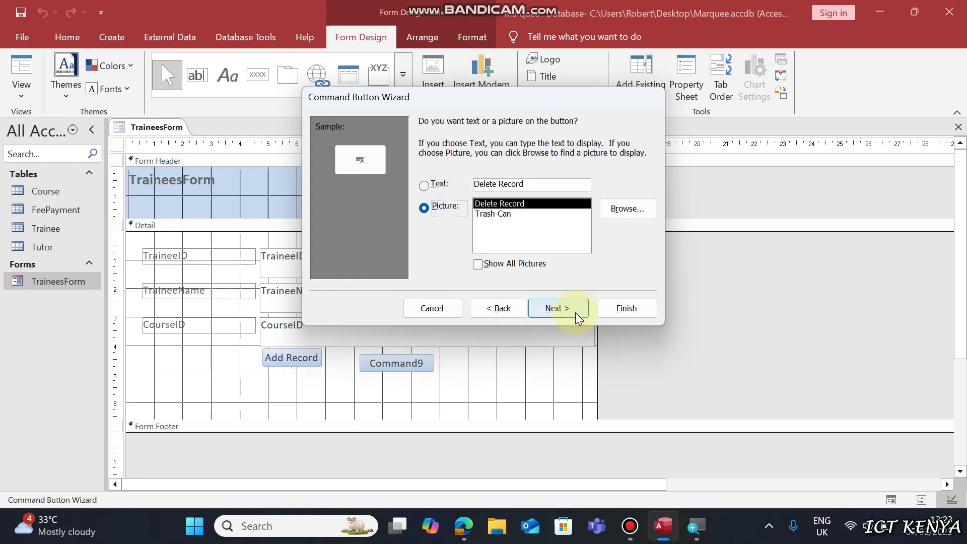
pyautogui.click(533, 184)
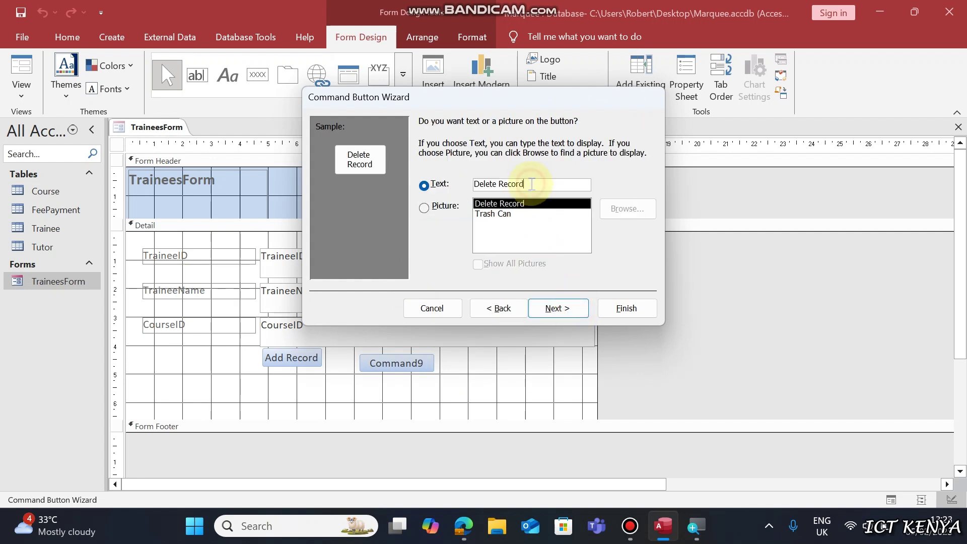
pyautogui.click(626, 308)
pyautogui.click(462, 374)
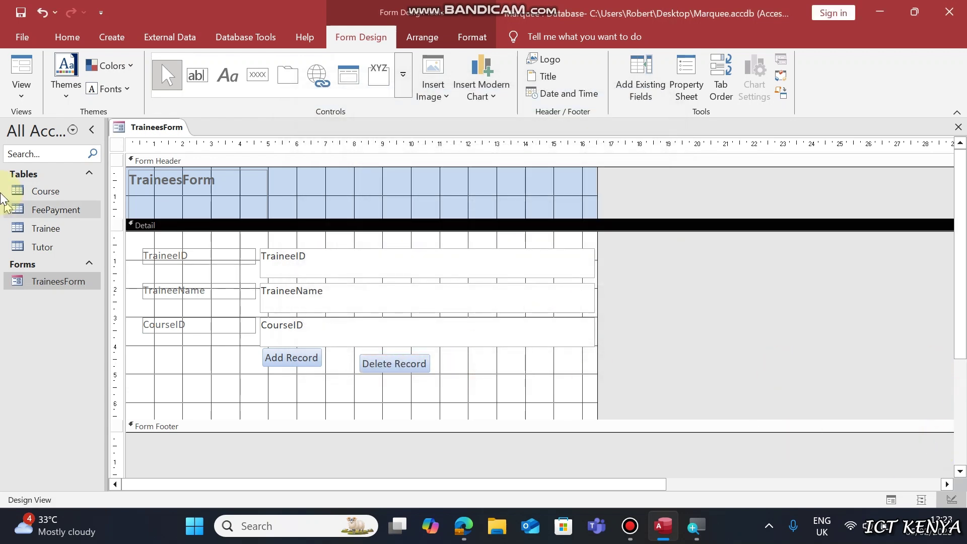
# Close TraineesForm, saving its changes.
pyautogui.rightClick(130, 128)
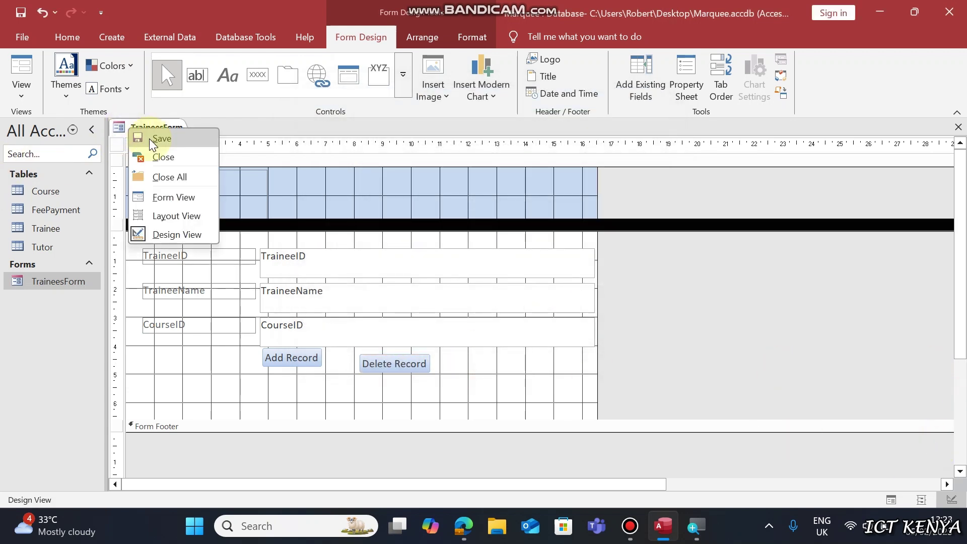
pyautogui.click(154, 157)
pyautogui.click(434, 303)
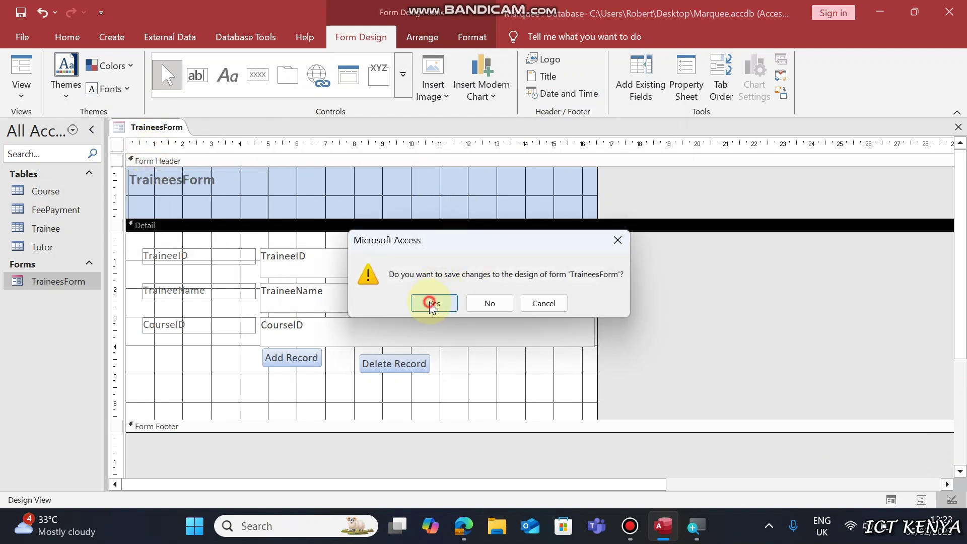
# Test the Add Record button, close all objects, and underline the data-entry task in the PDF.
pyautogui.doubleClick(31, 281)
pyautogui.click(296, 318)
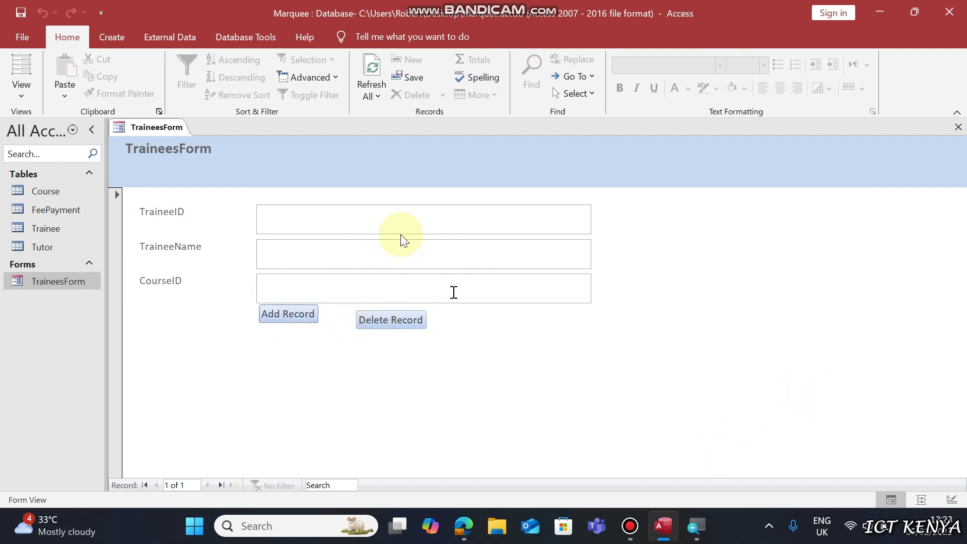
pyautogui.rightClick(187, 132)
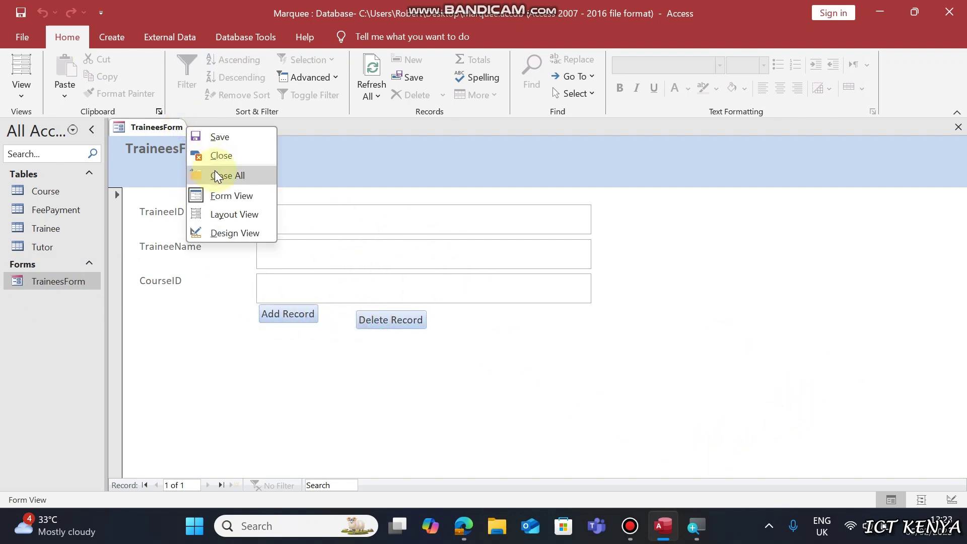
pyautogui.click(215, 171)
pyautogui.click(463, 526)
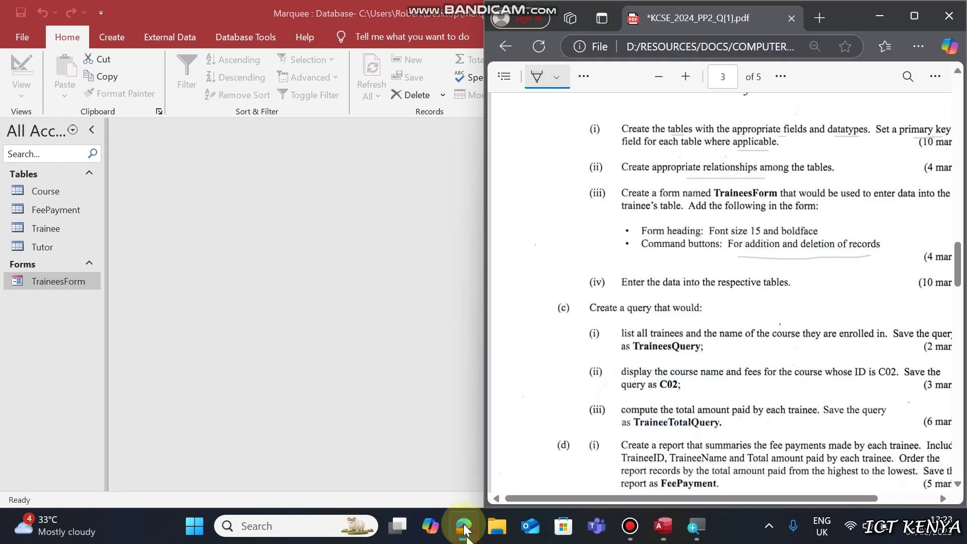
pyautogui.moveTo(638, 292); pyautogui.dragTo(760, 292)
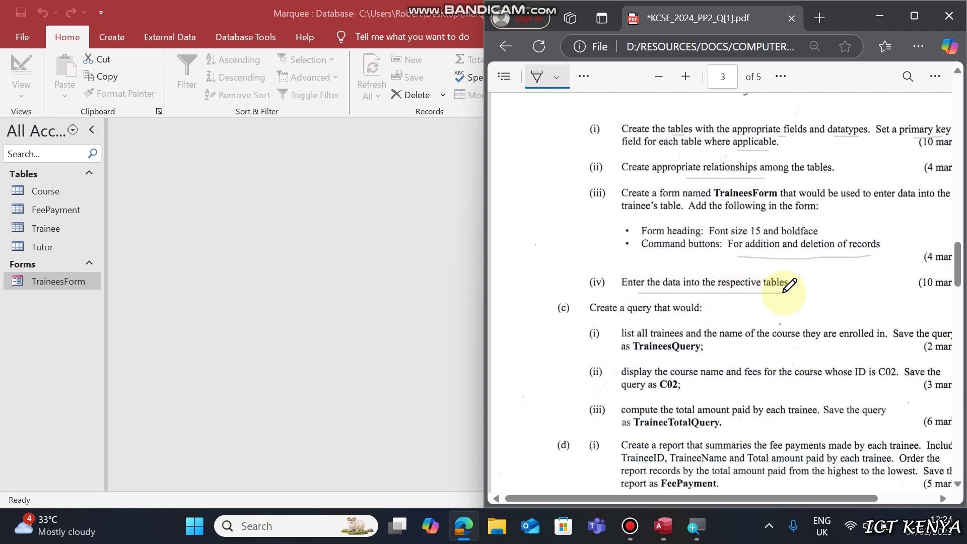
# Open the Course table beside the PDF and fit its column width to the contents.
pyautogui.click(55, 196)
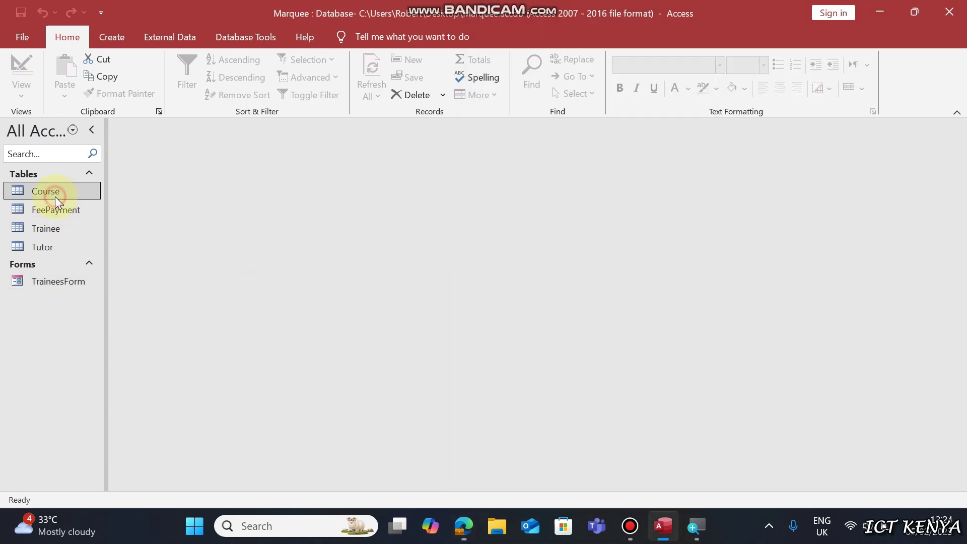
pyautogui.doubleClick(55, 199)
pyautogui.doubleClick(657, 8)
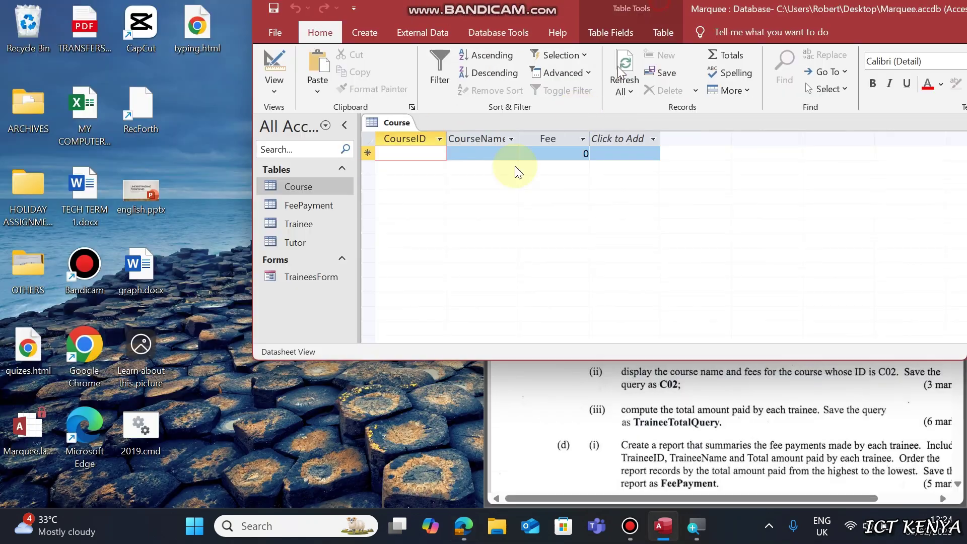
pyautogui.press('super+Left')
pyautogui.scroll(5, 691, 227)
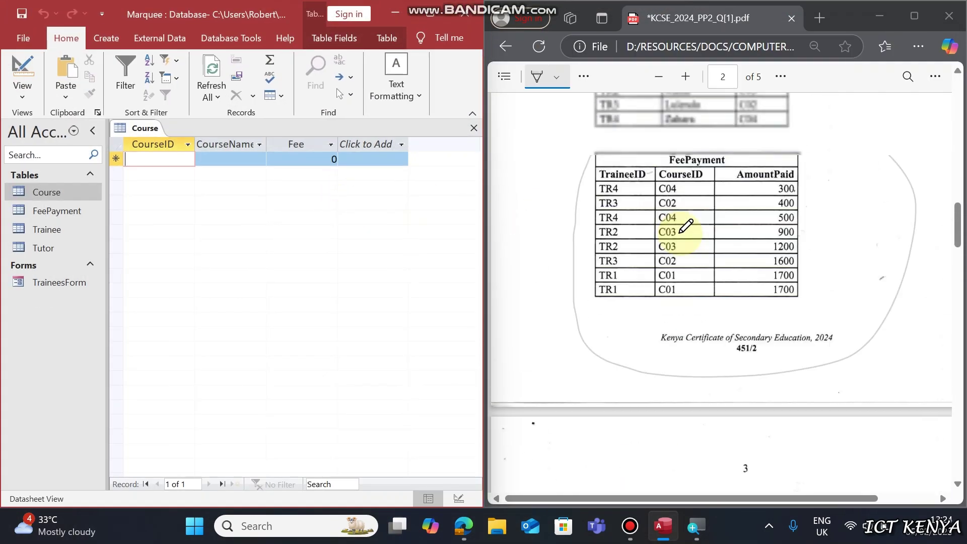
pyautogui.scroll(5, 686, 226)
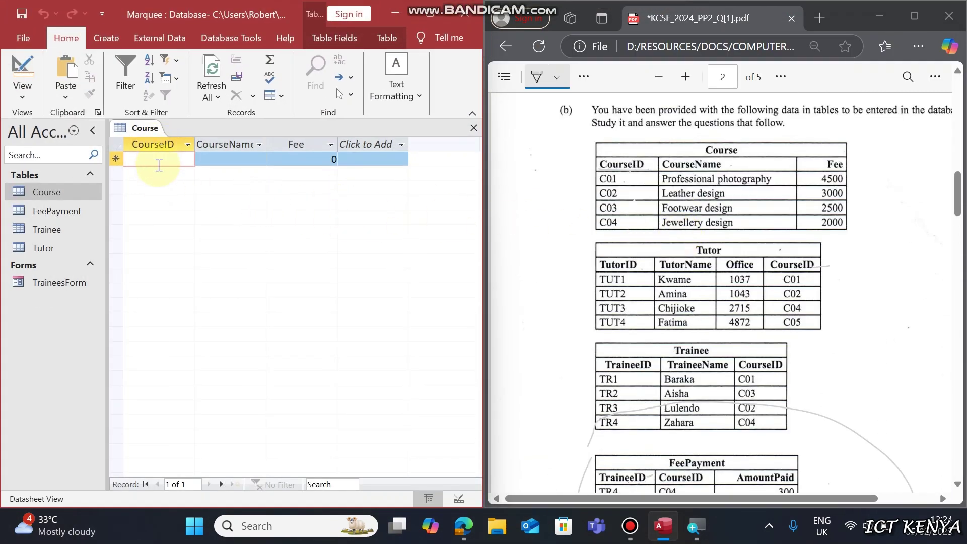
pyautogui.click(180, 158)
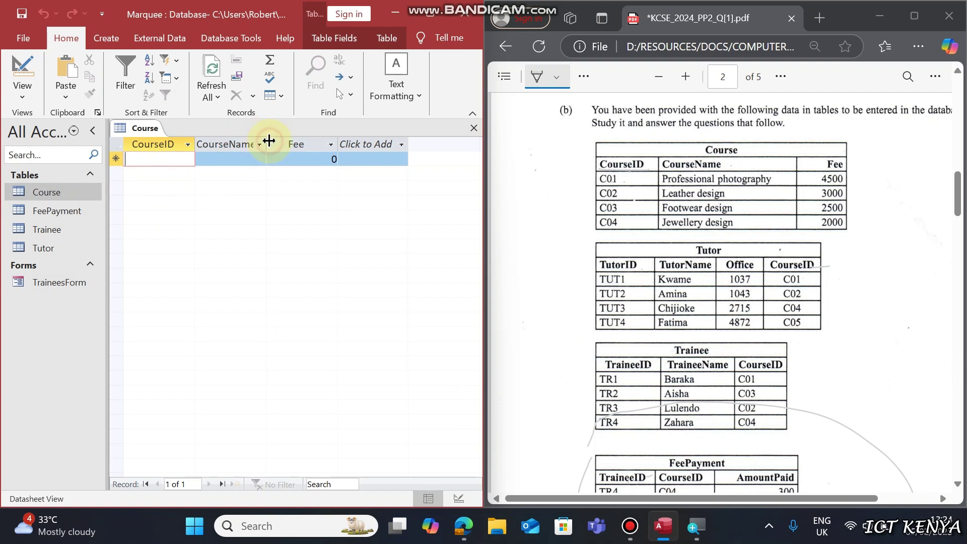
pyautogui.click(304, 265)
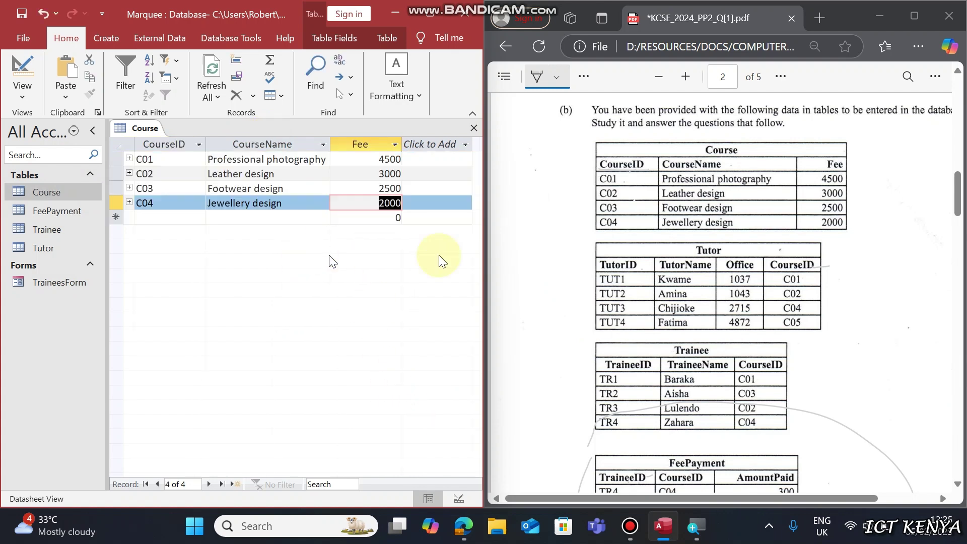
# Close the Course table saving its layout, and open the Tutor table.
pyautogui.rightClick(128, 128)
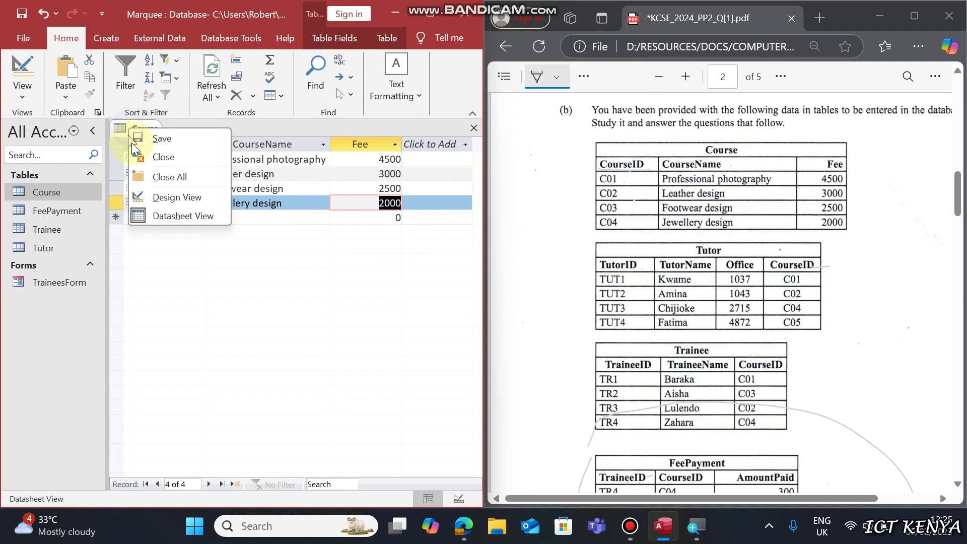
pyautogui.click(135, 156)
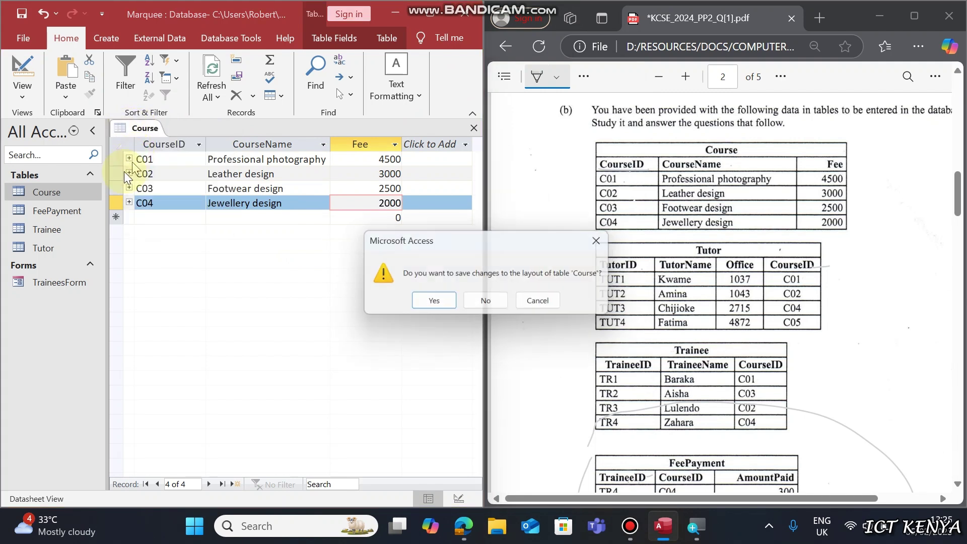
pyautogui.click(442, 303)
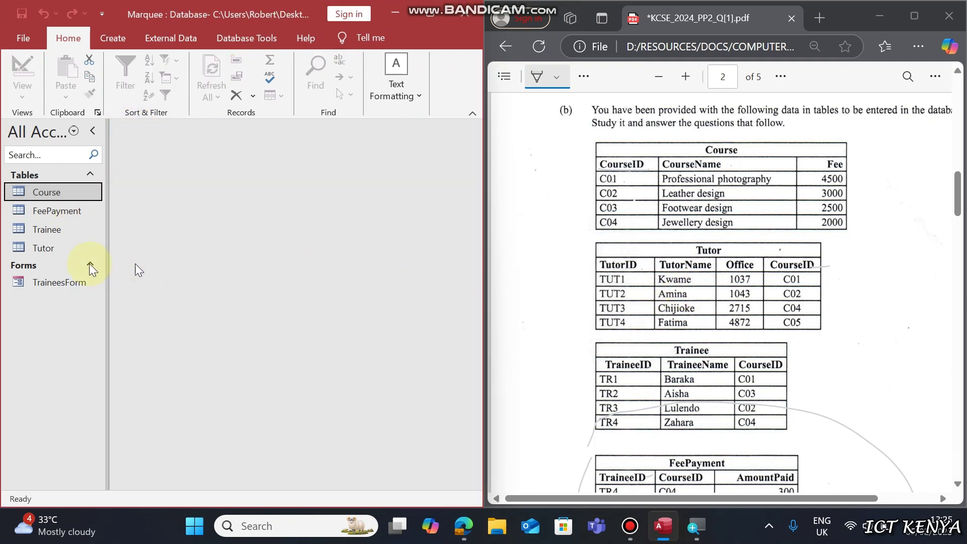
pyautogui.doubleClick(43, 247)
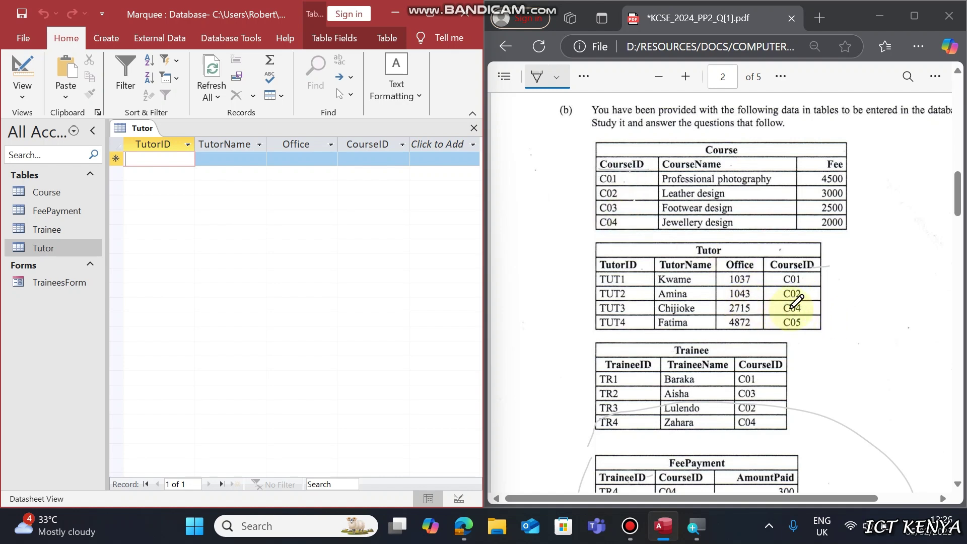
# Enter C05 as TUT4's CourseID and dismiss the related-record errors it triggers.
pyautogui.click(831, 322)
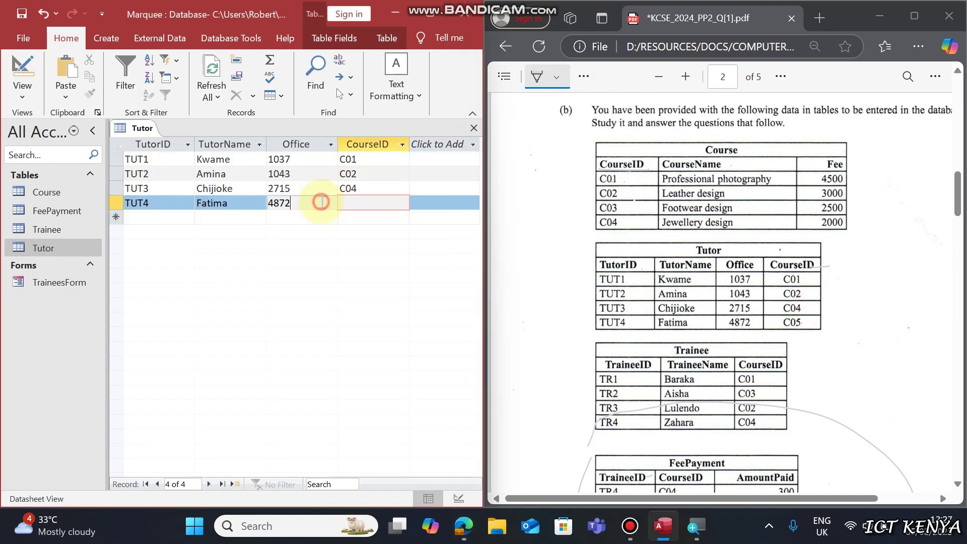
pyautogui.click(320, 199)
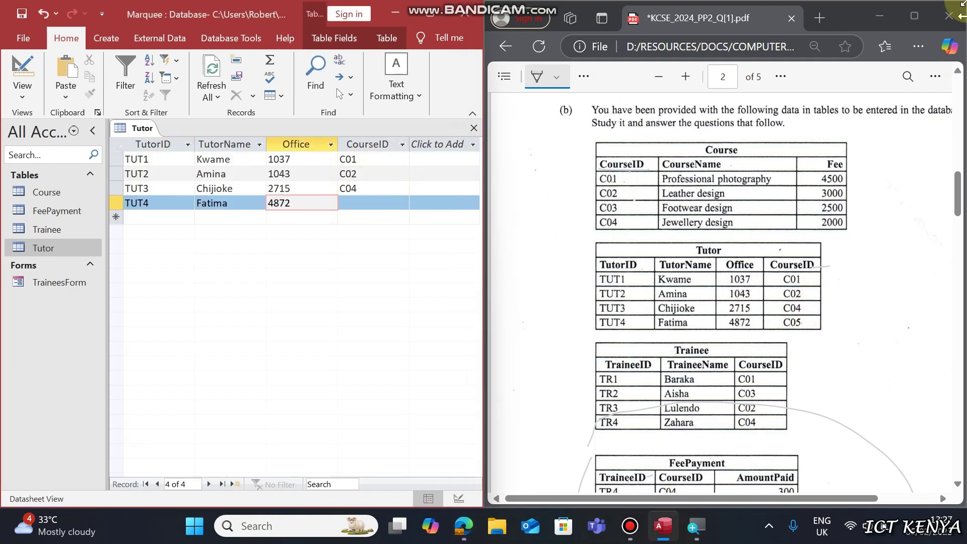
pyautogui.press('Tab')
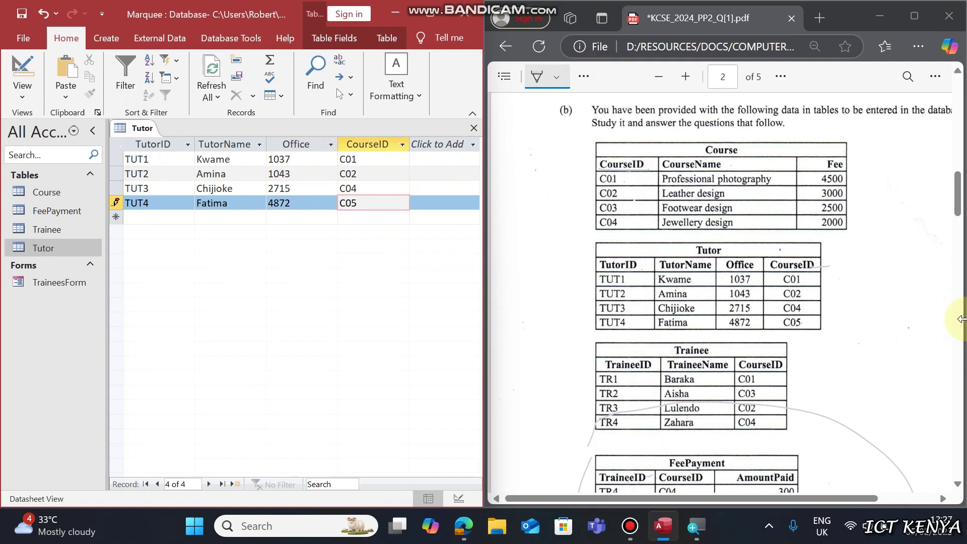
pyautogui.press('Return')
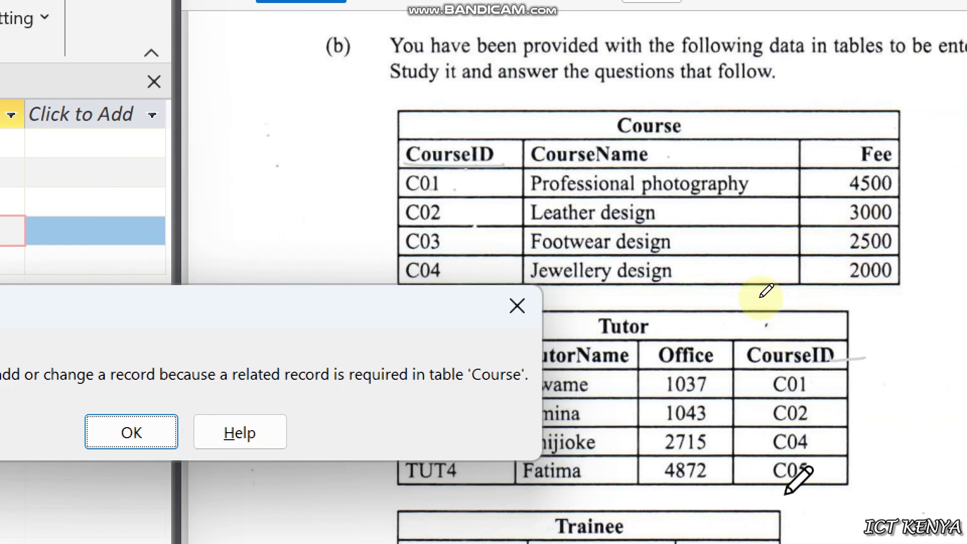
pyautogui.click(517, 305)
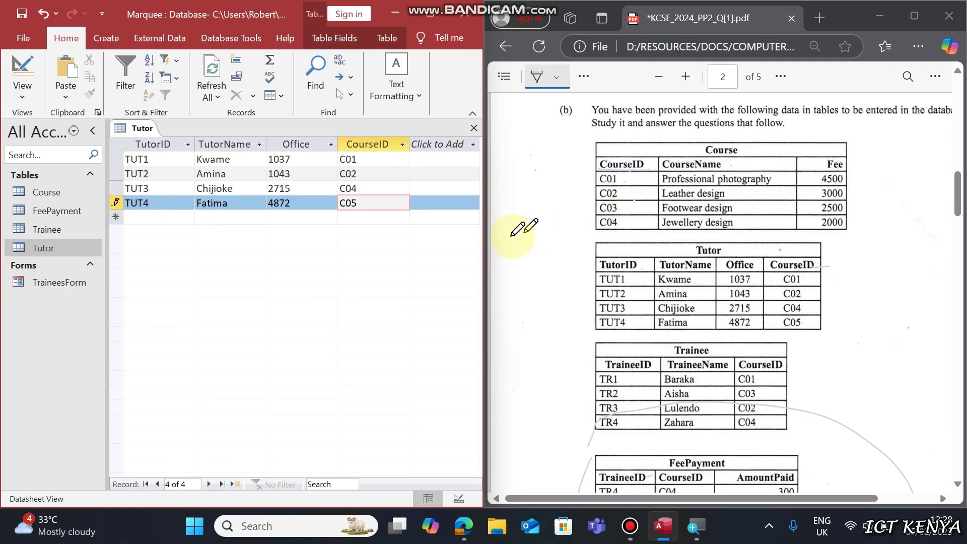
pyautogui.click(371, 193)
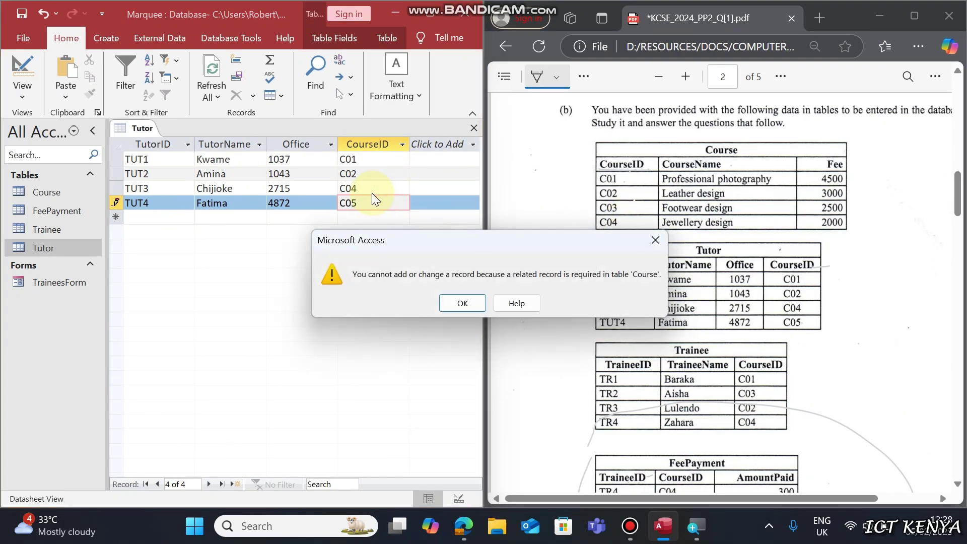
pyautogui.click(452, 303)
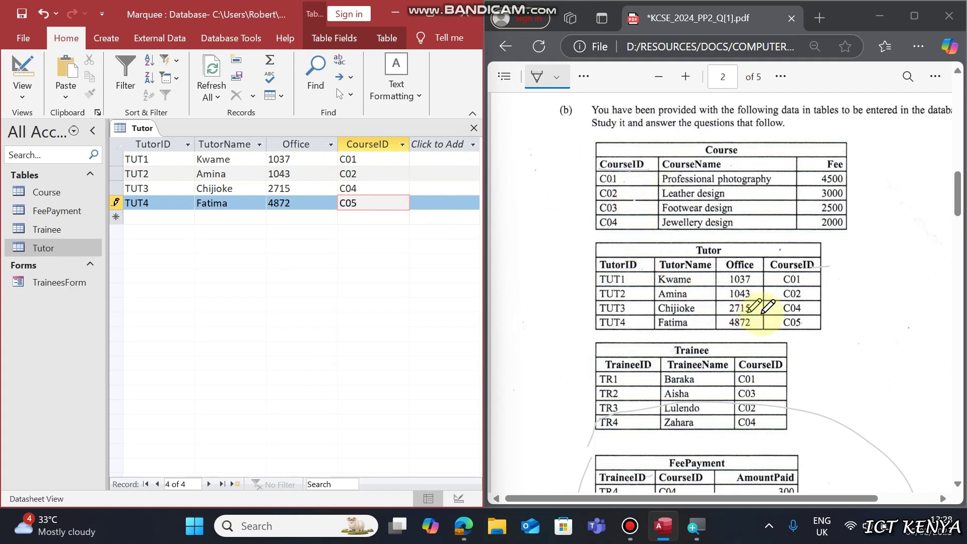
# Tick the course codes in the PDF, save TUT4 with CourseID C04, and close the Tutor table.
pyautogui.click(805, 324)
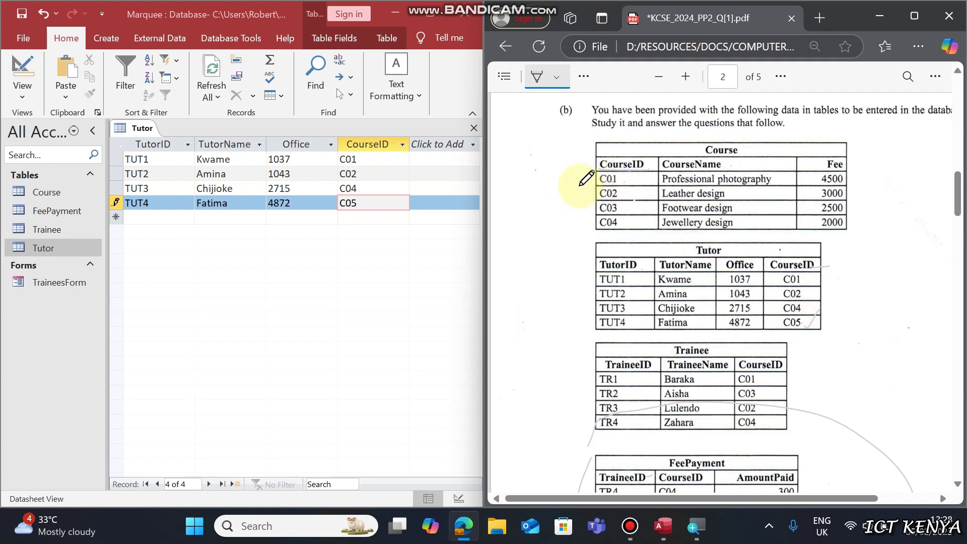
pyautogui.moveTo(580, 187); pyautogui.dragTo(592, 188)
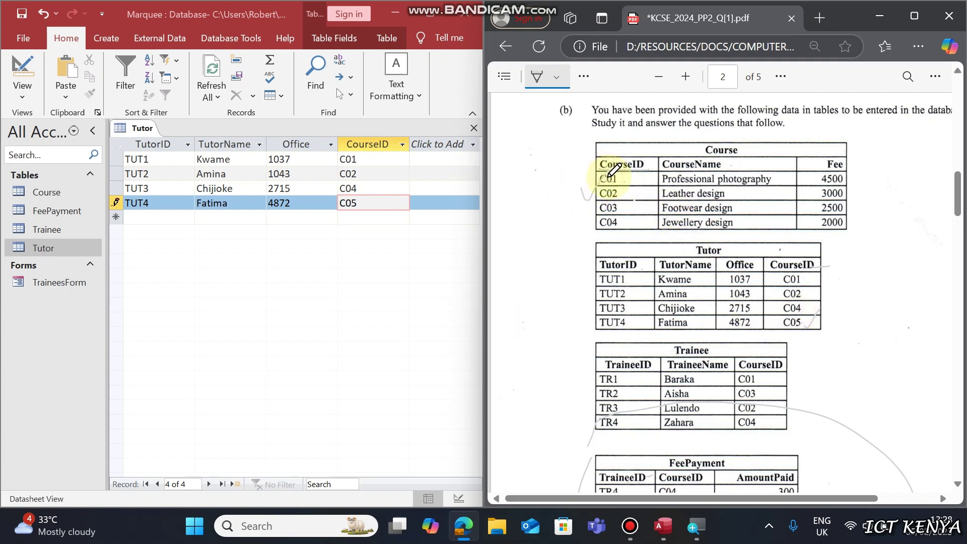
pyautogui.click(359, 201)
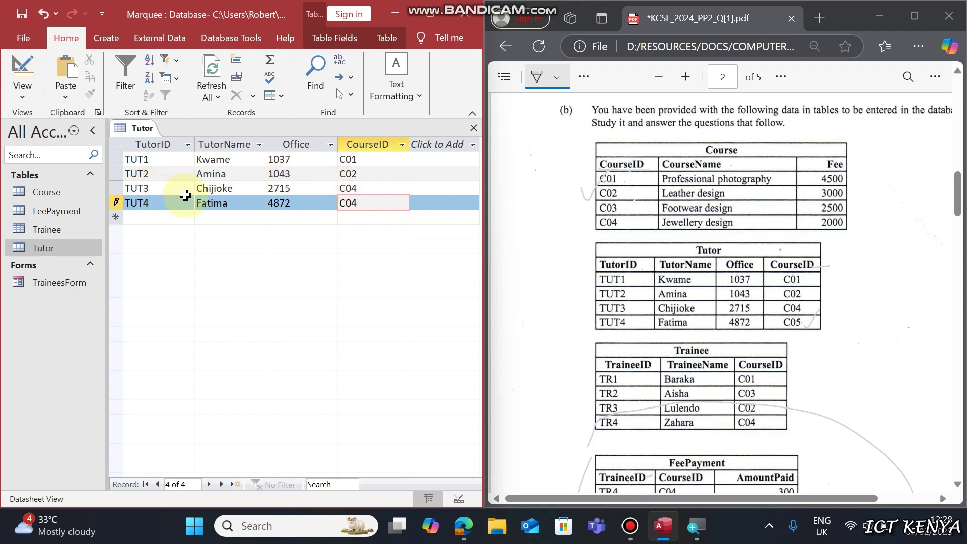
pyautogui.hotkey('shift', 'Return')
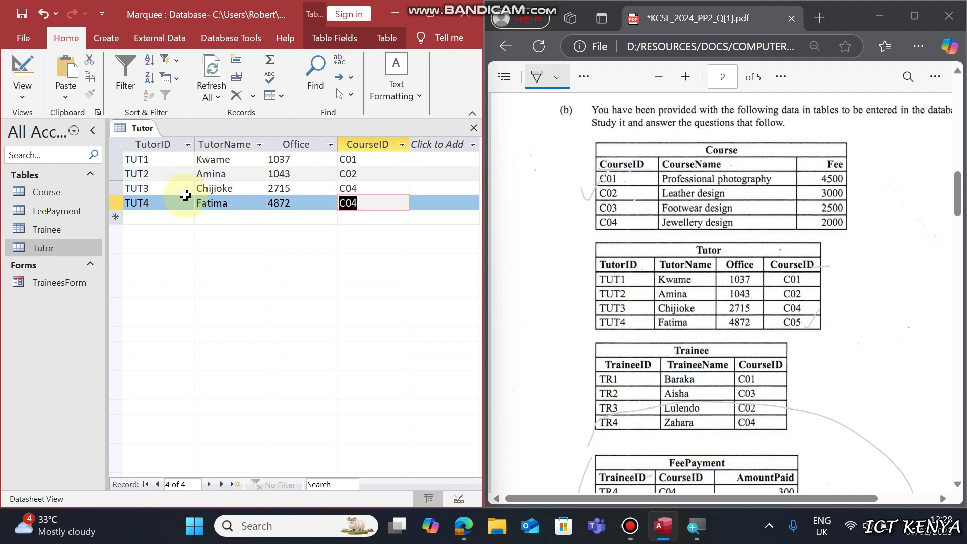
pyautogui.rightClick(138, 132)
pyautogui.click(156, 161)
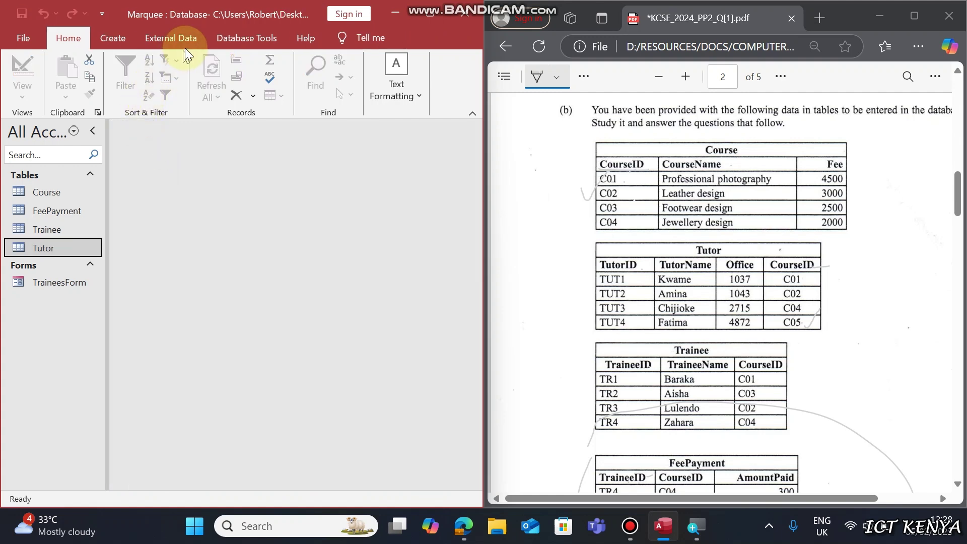
# Turn off Enforce Referential Integrity on the Course–Tutor relationship and close the Relationships window.
pyautogui.click(219, 42)
pyautogui.click(207, 59)
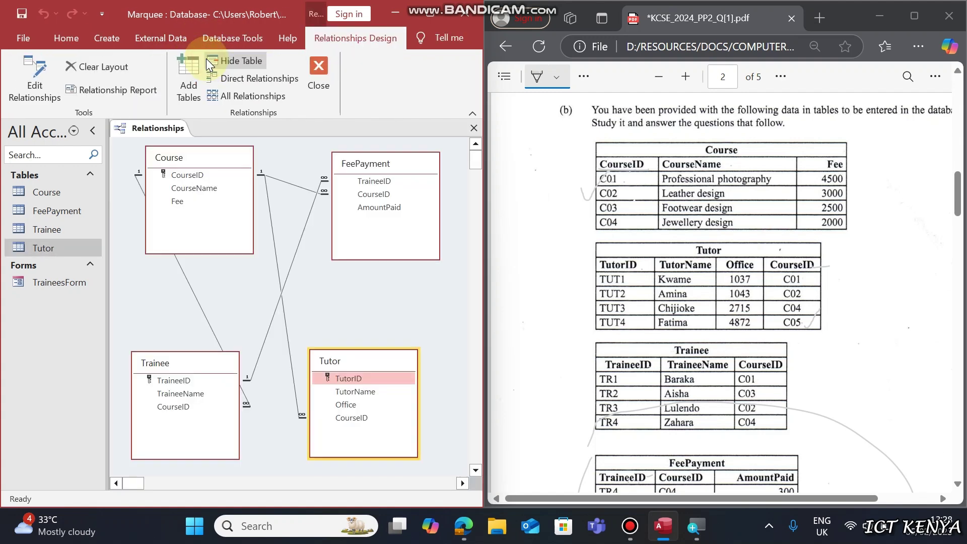
pyautogui.click(724, 250)
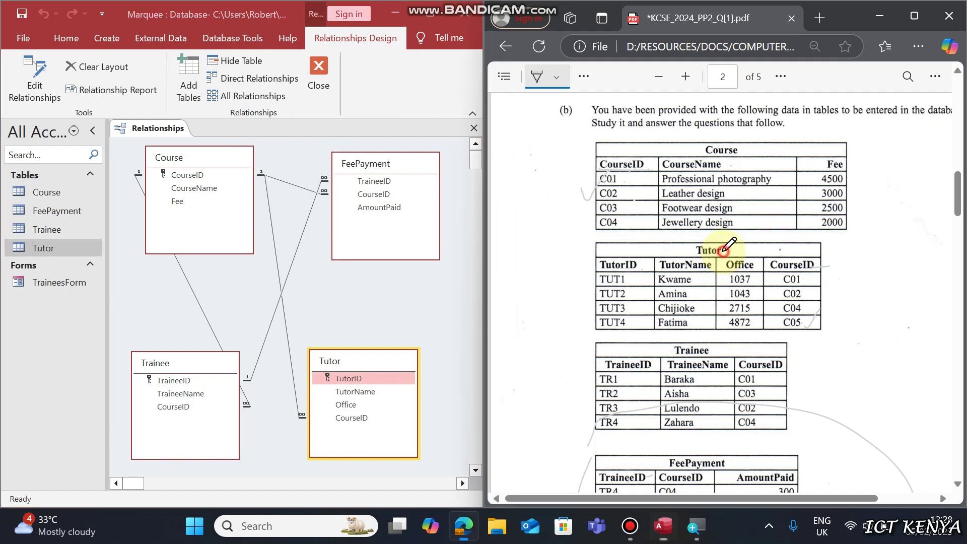
pyautogui.click(334, 358)
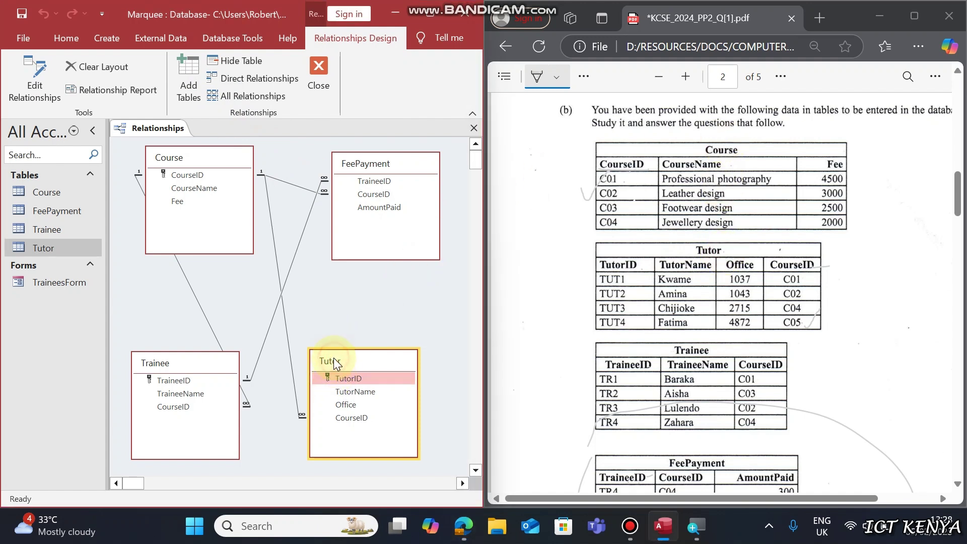
pyautogui.click(291, 365)
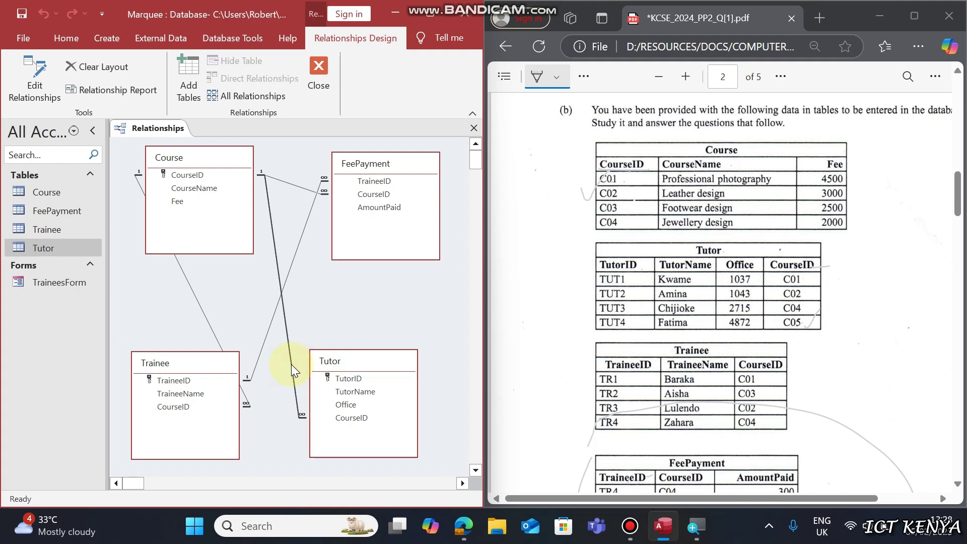
pyautogui.rightClick(291, 364)
pyautogui.click(303, 373)
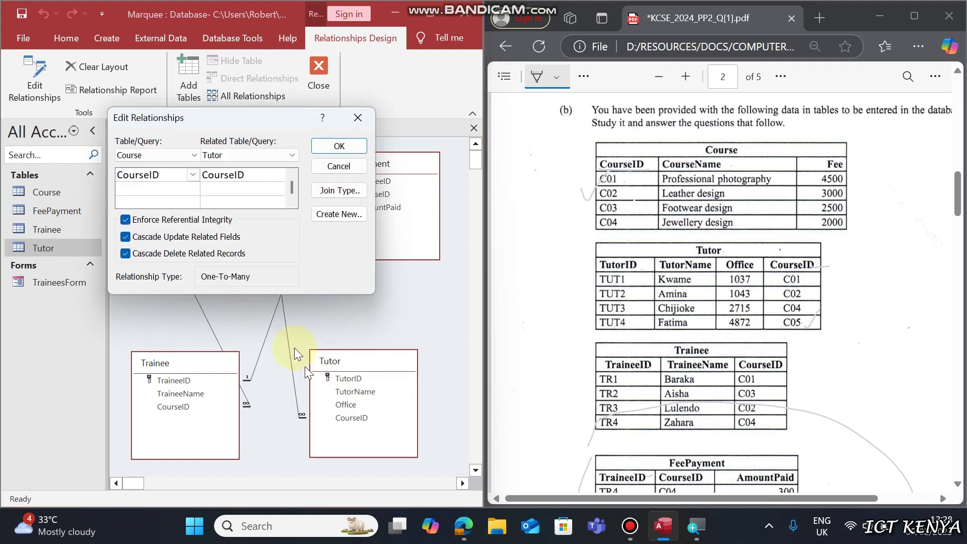
pyautogui.click(169, 222)
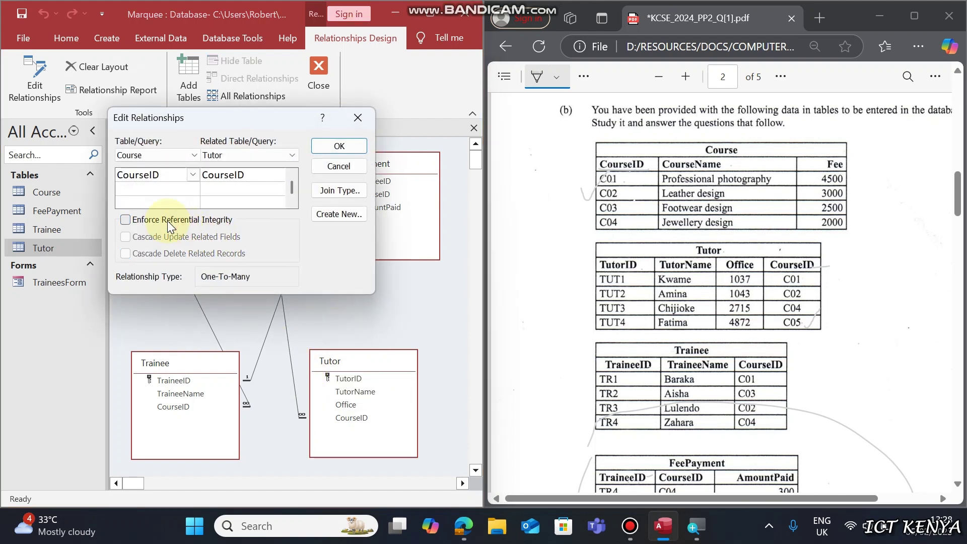
pyautogui.click(325, 147)
pyautogui.click(324, 83)
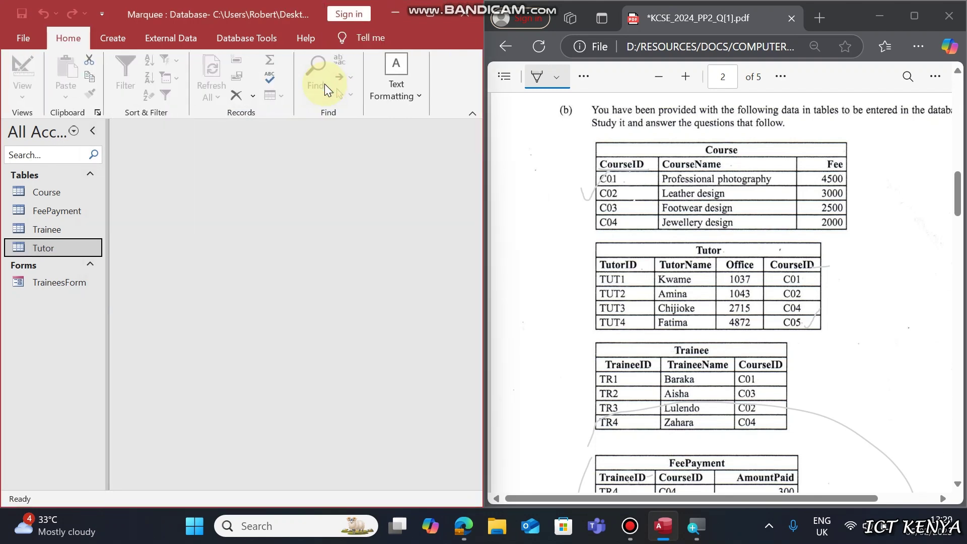
# Change TUT4's CourseID in the Tutor table to C05.
pyautogui.doubleClick(56, 251)
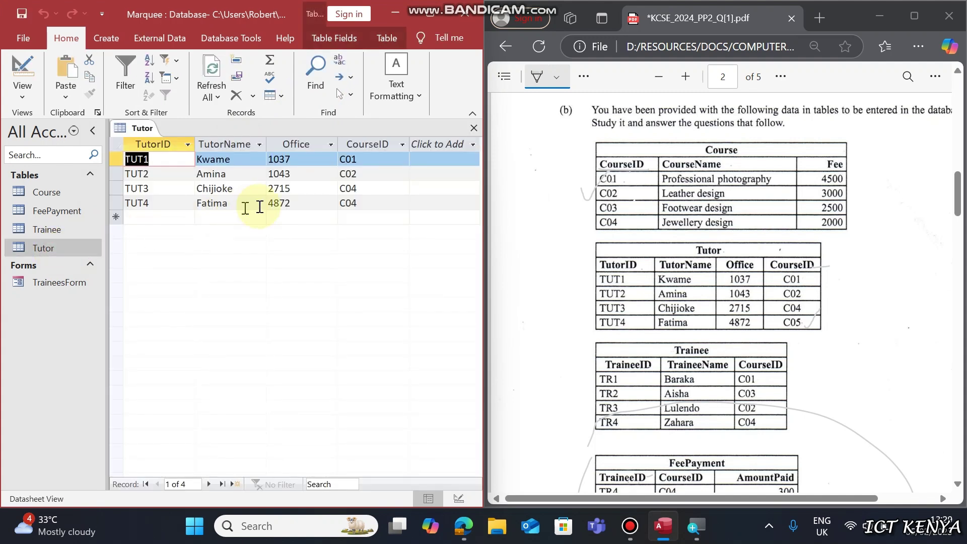
pyautogui.click(368, 207)
pyautogui.press('BackSpace')
pyautogui.press('Up')
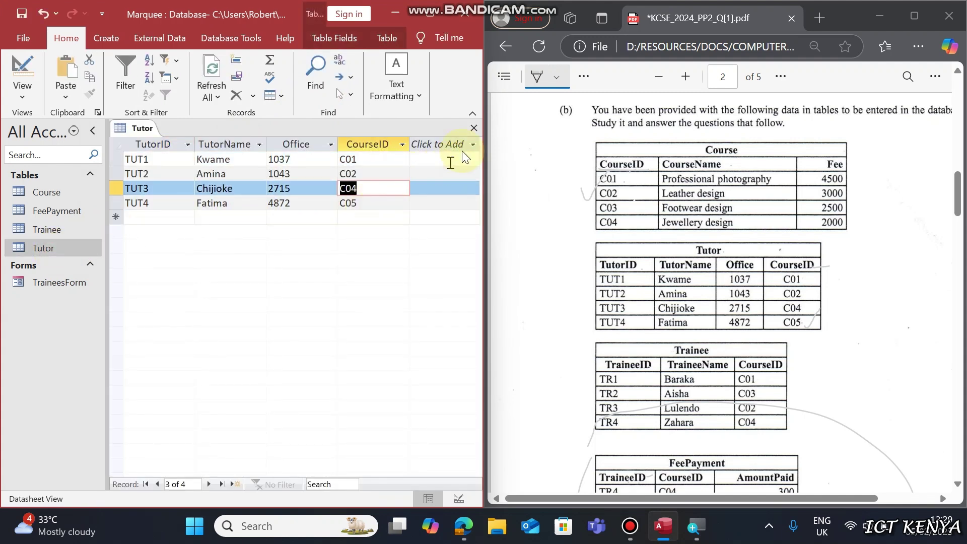
# Close the Tutor and Course tables and select the Trainee table in the navigation pane.
pyautogui.click(476, 126)
pyautogui.rightClick(148, 131)
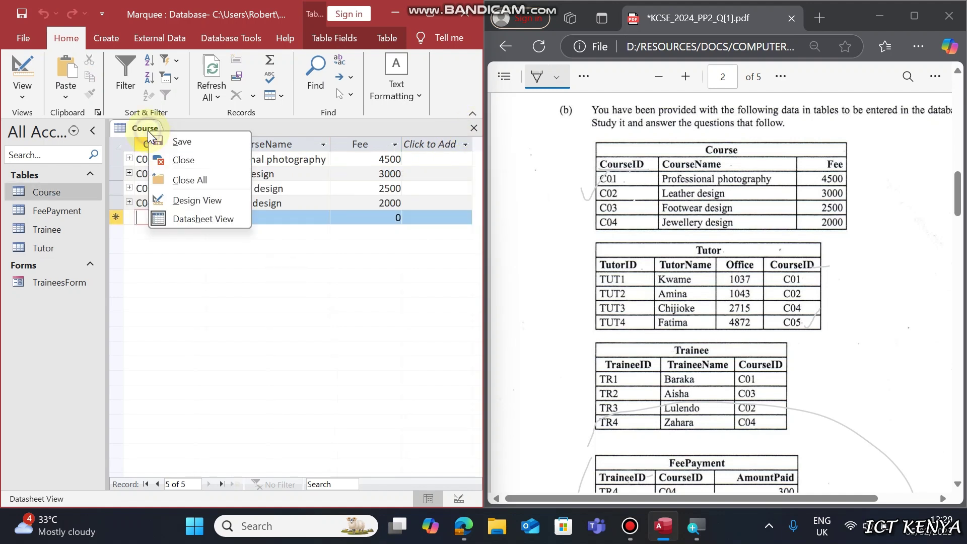
pyautogui.click(168, 157)
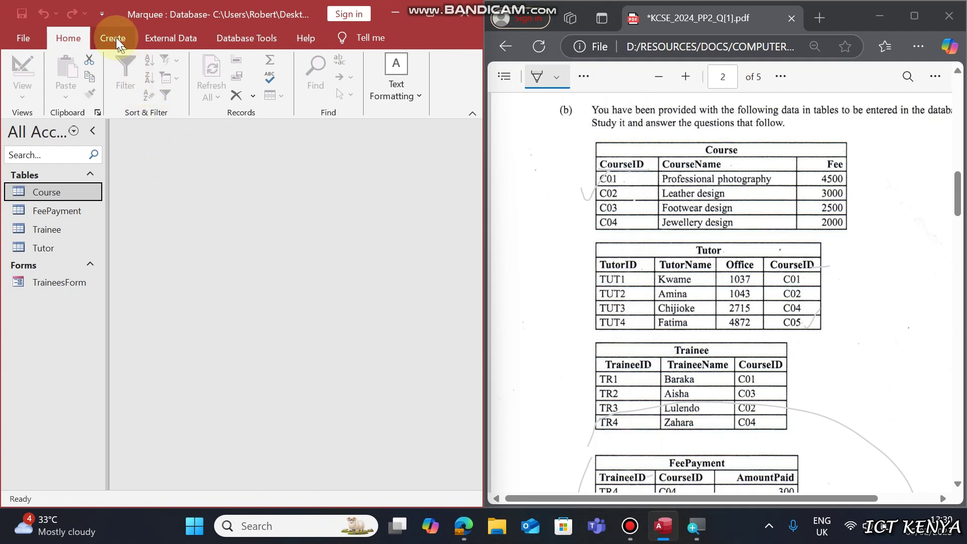
pyautogui.click(52, 209)
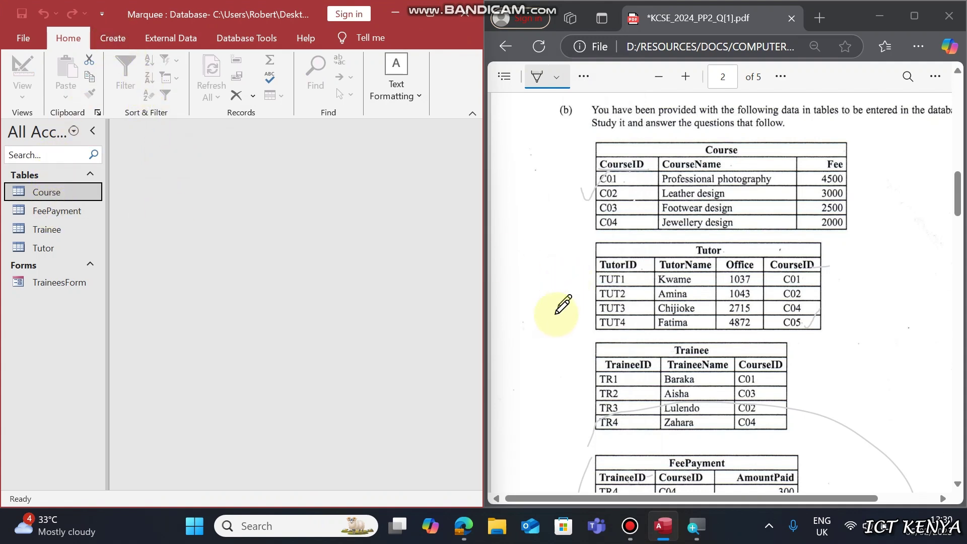
pyautogui.click(72, 221)
# Open the Trainee datasheet to review its four records, then close it.
pyautogui.doubleClick(71, 224)
pyautogui.click(162, 154)
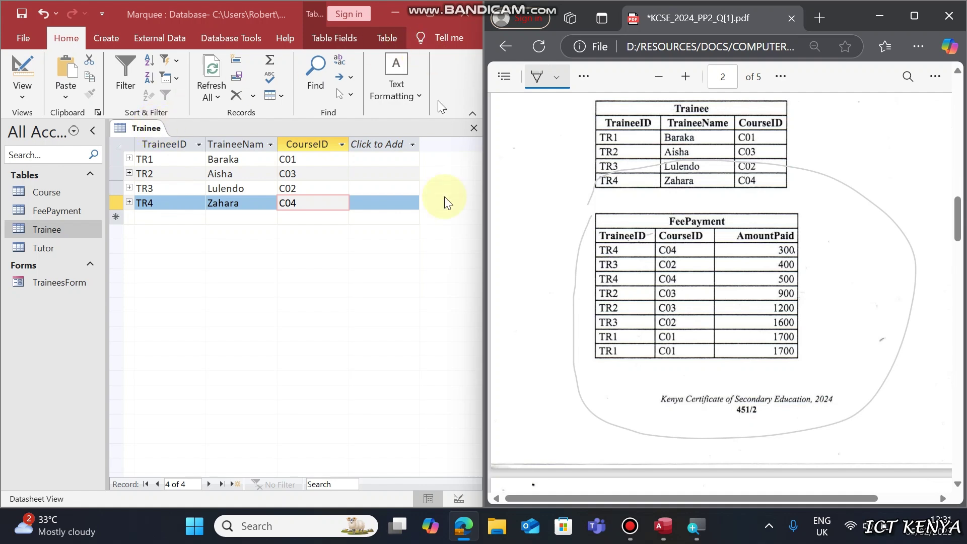
pyautogui.click(630, 526)
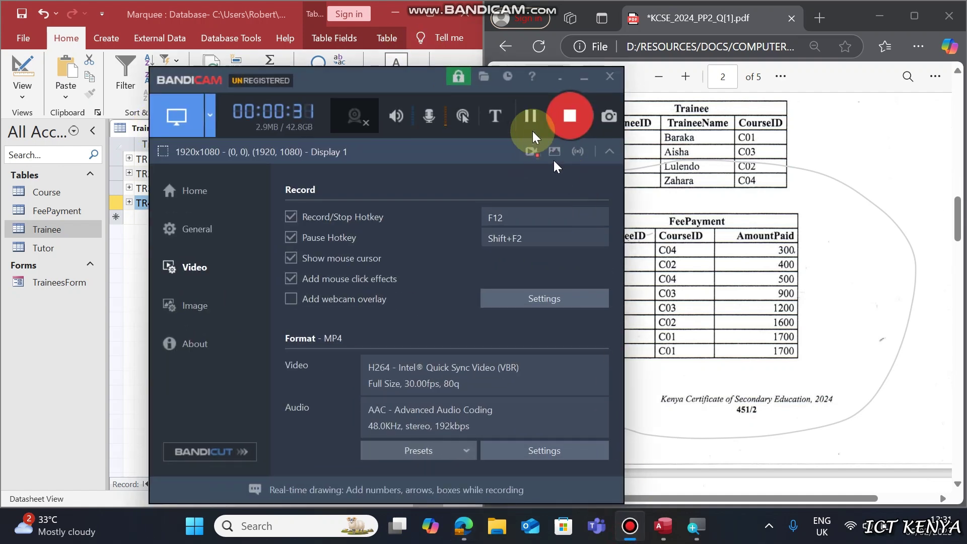
pyautogui.click(583, 76)
pyautogui.click(259, 315)
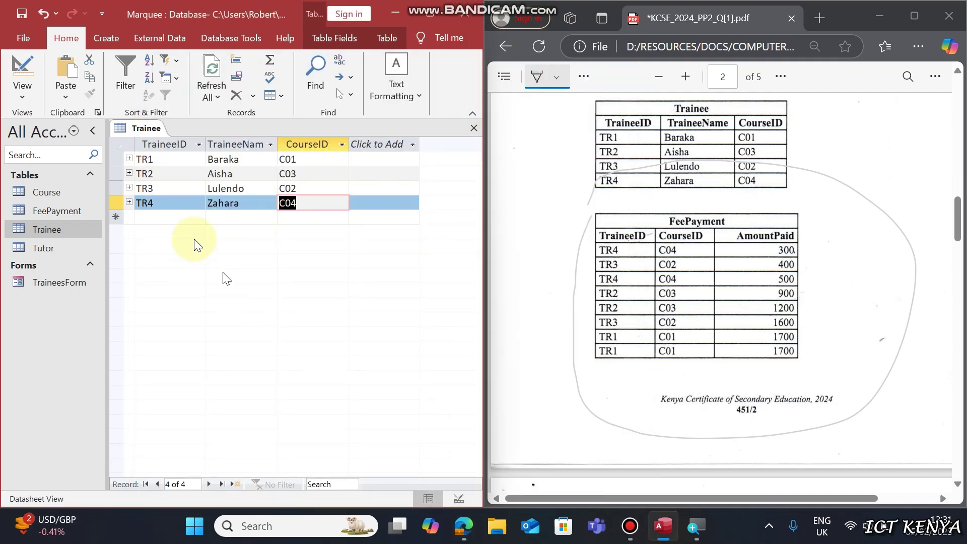
pyautogui.rightClick(156, 131)
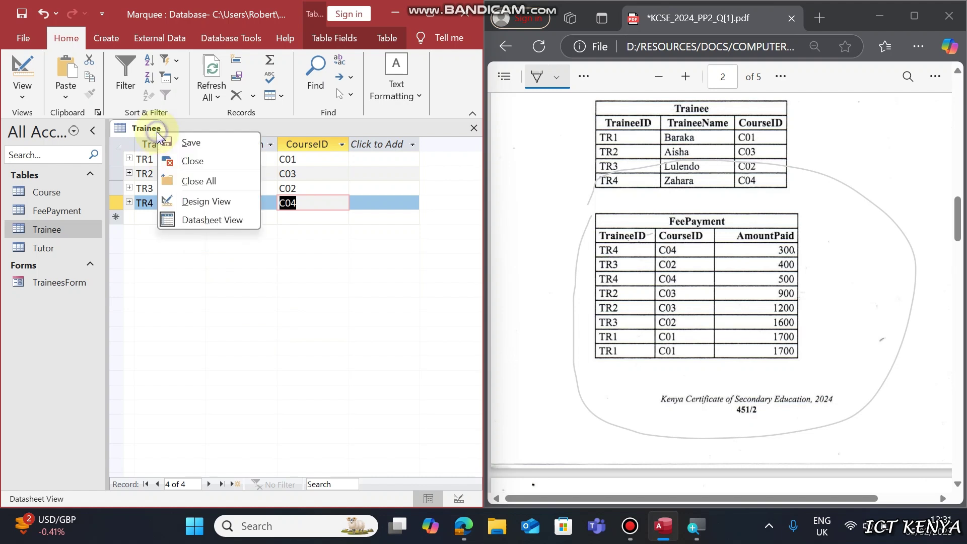
pyautogui.click(185, 159)
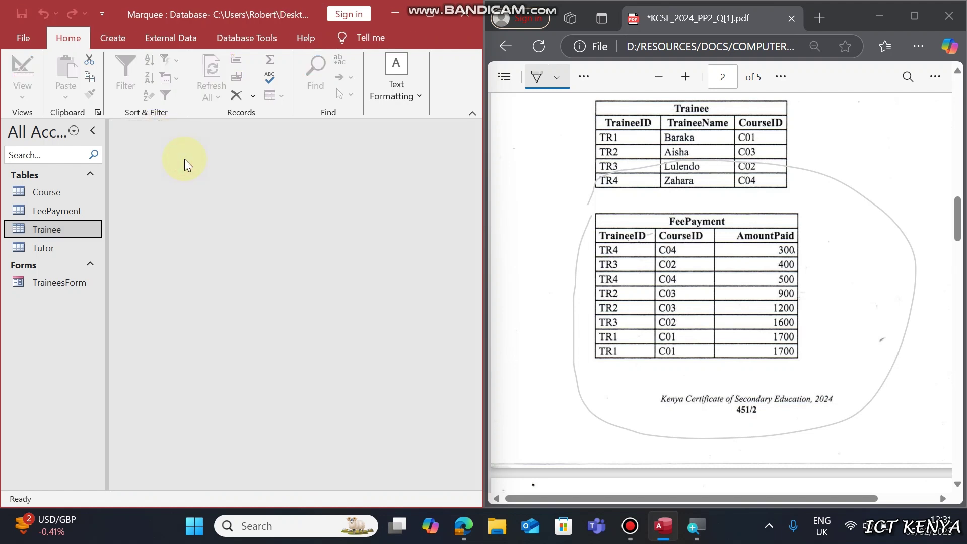
pyautogui.click(122, 37)
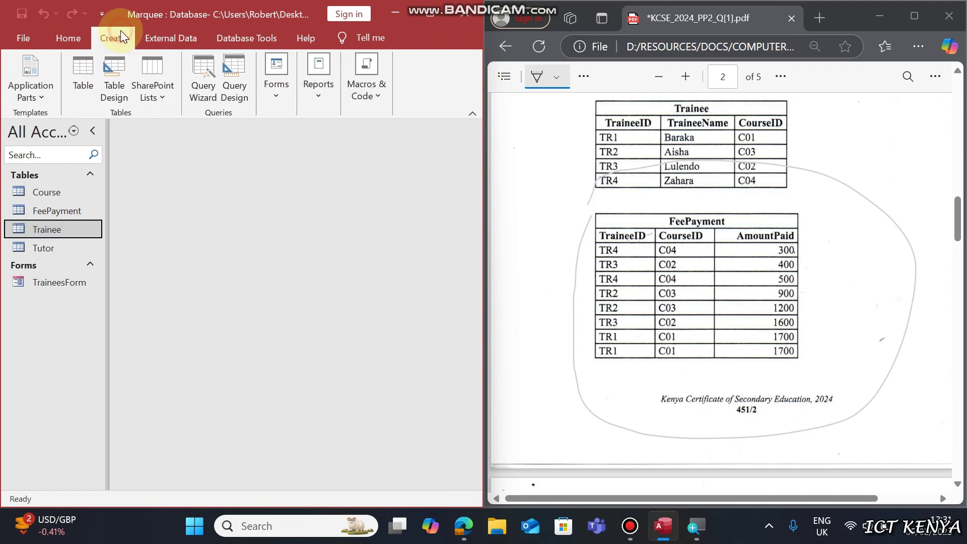
# Enter a new FeePayment record with TraineeID TR4 and CourseID C04.
pyautogui.doubleClick(59, 210)
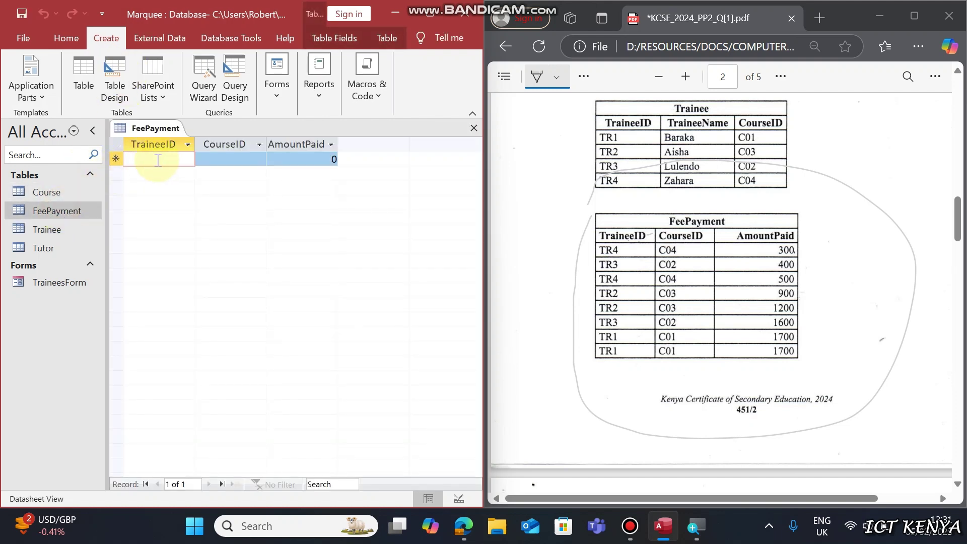
pyautogui.write('TR')
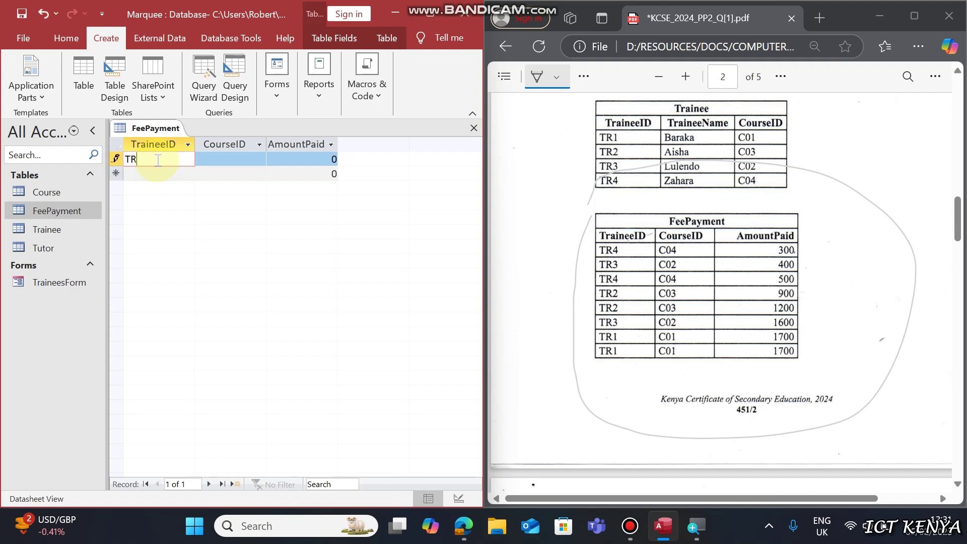
pyautogui.write('4')
pyautogui.press('Tab')
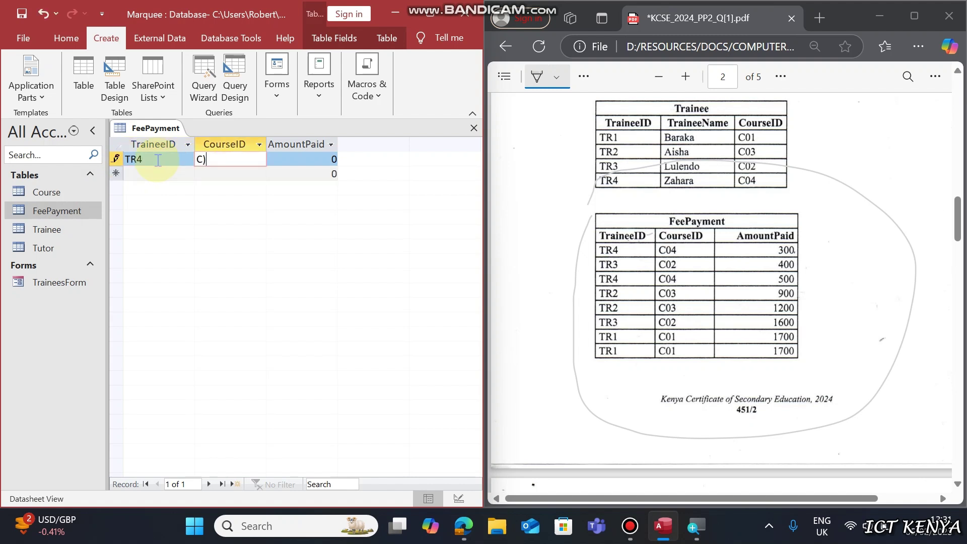
pyautogui.write('C04')
pyautogui.press('Tab')
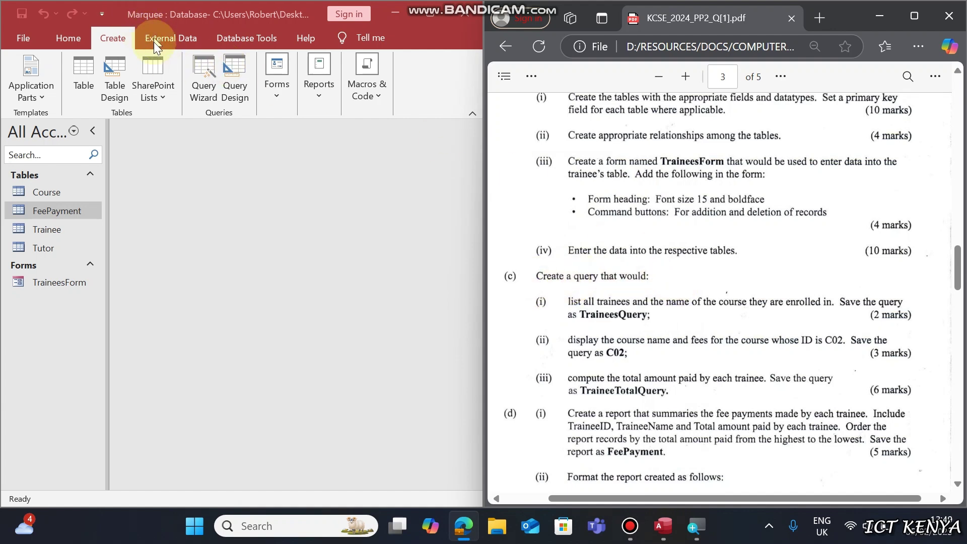
# Build a design query on FeePayment, Trainee and Tutor with TraineeName and CourseName columns.
pyautogui.click(111, 39)
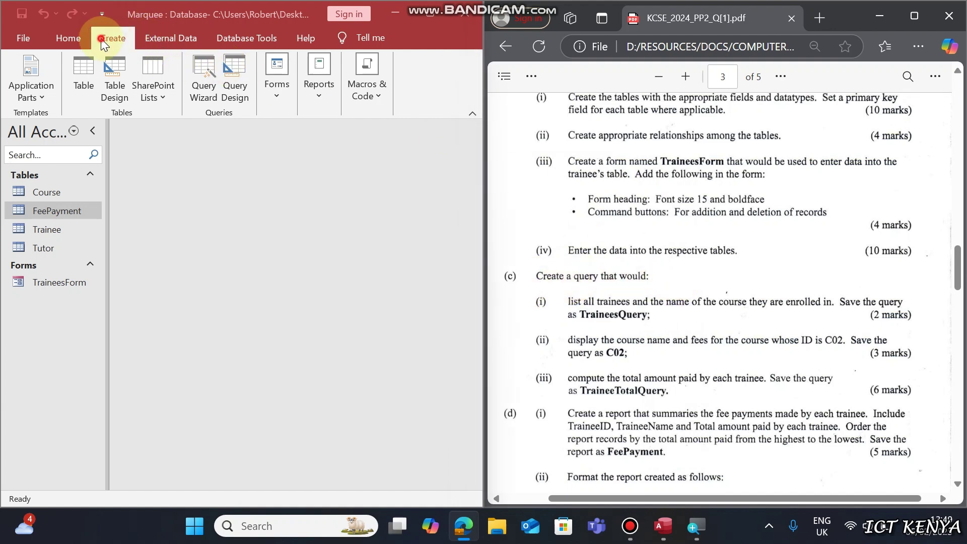
pyautogui.click(234, 77)
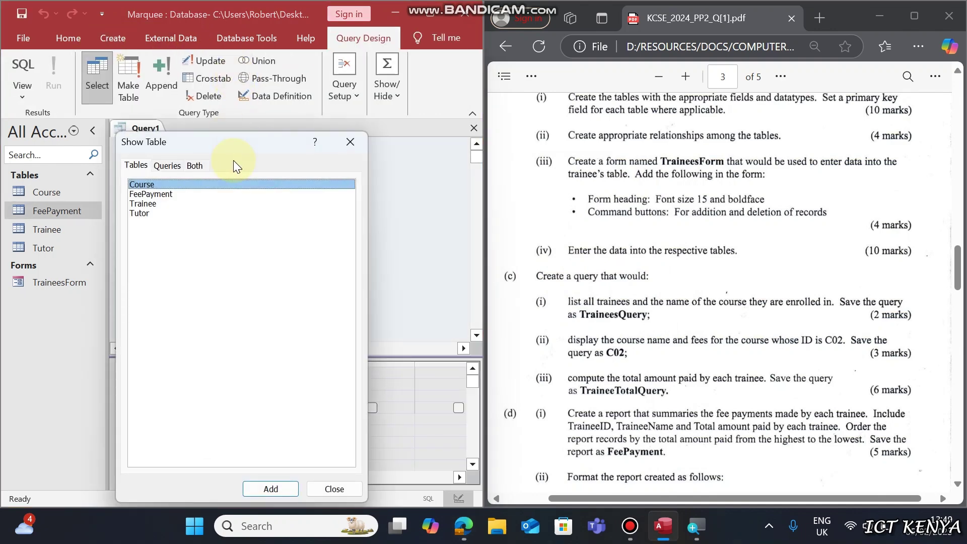
pyautogui.doubleClick(166, 195)
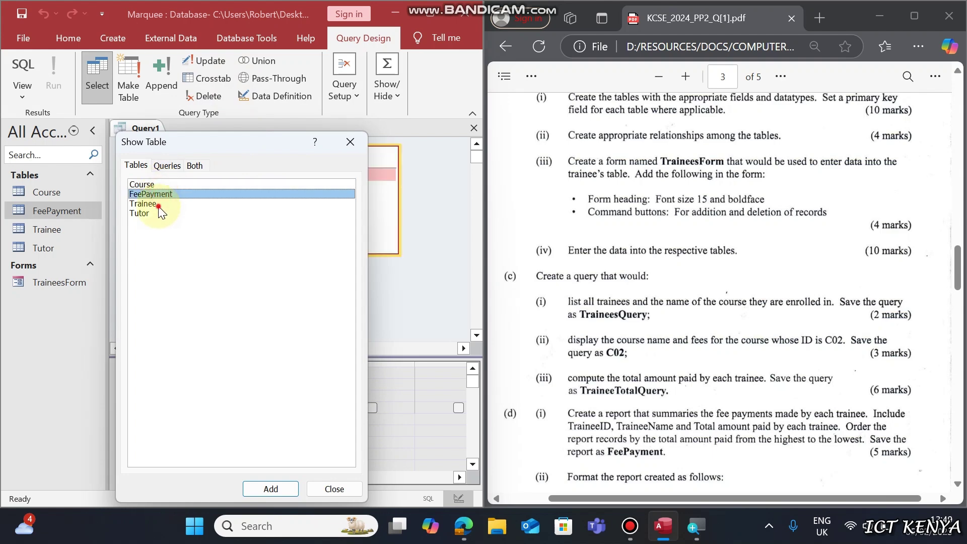
pyautogui.doubleClick(151, 204)
pyautogui.click(156, 214)
pyautogui.doubleClick(156, 215)
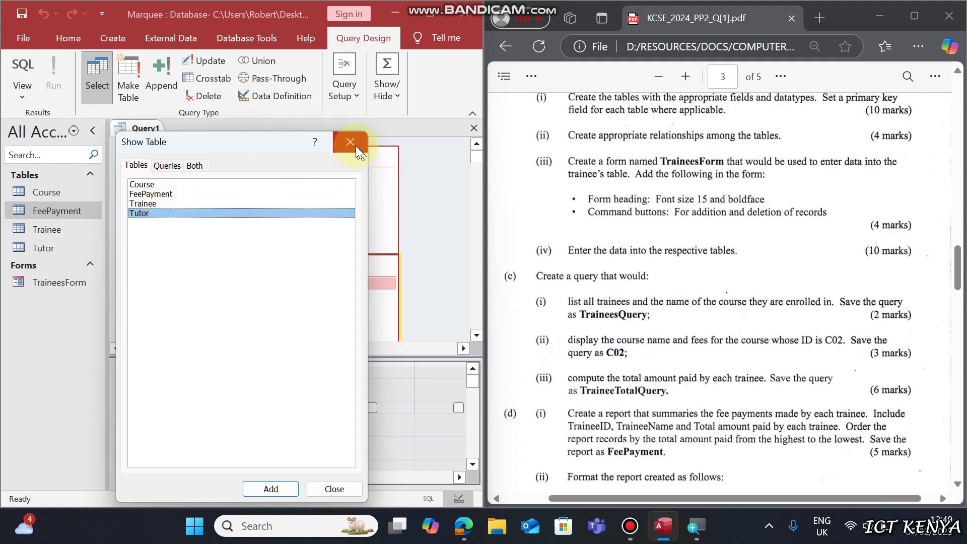
pyautogui.click(350, 141)
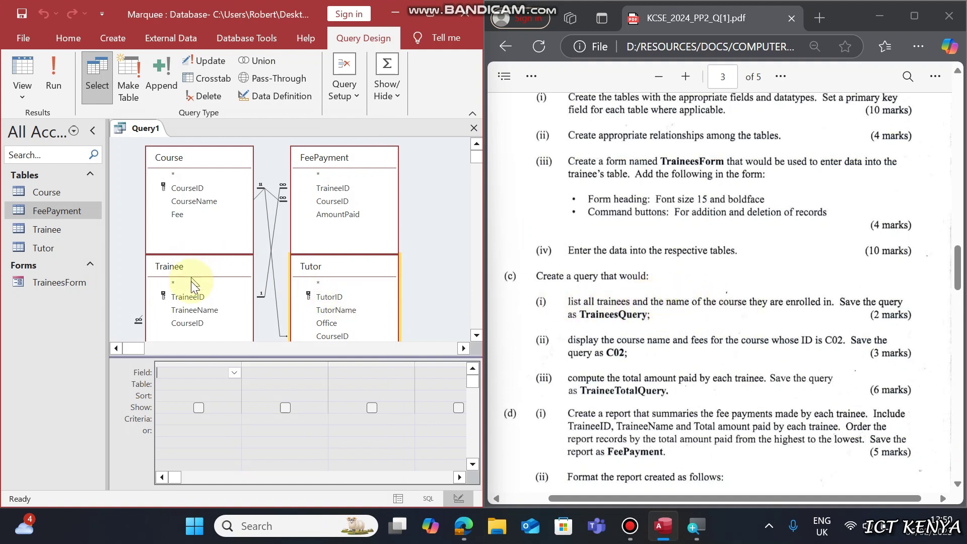
pyautogui.doubleClick(191, 308)
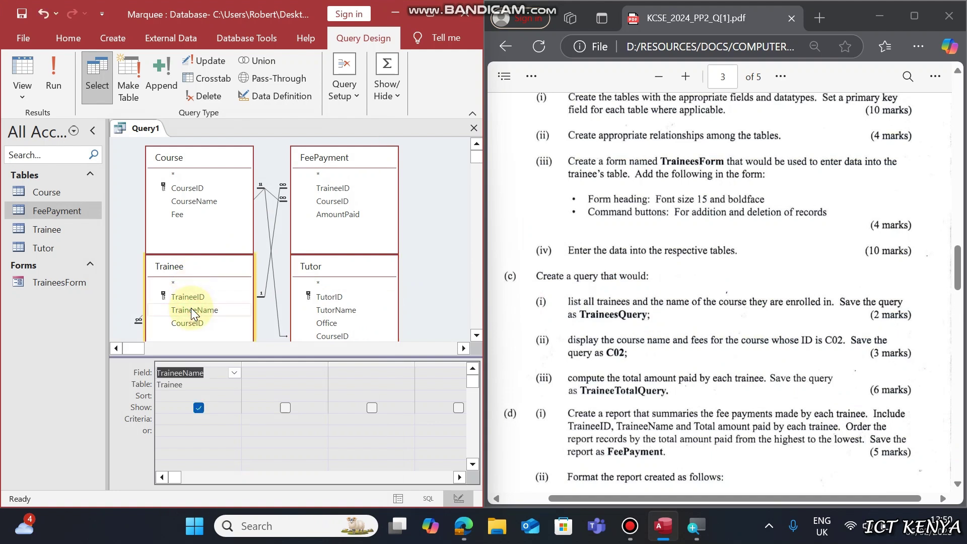
pyautogui.doubleClick(221, 202)
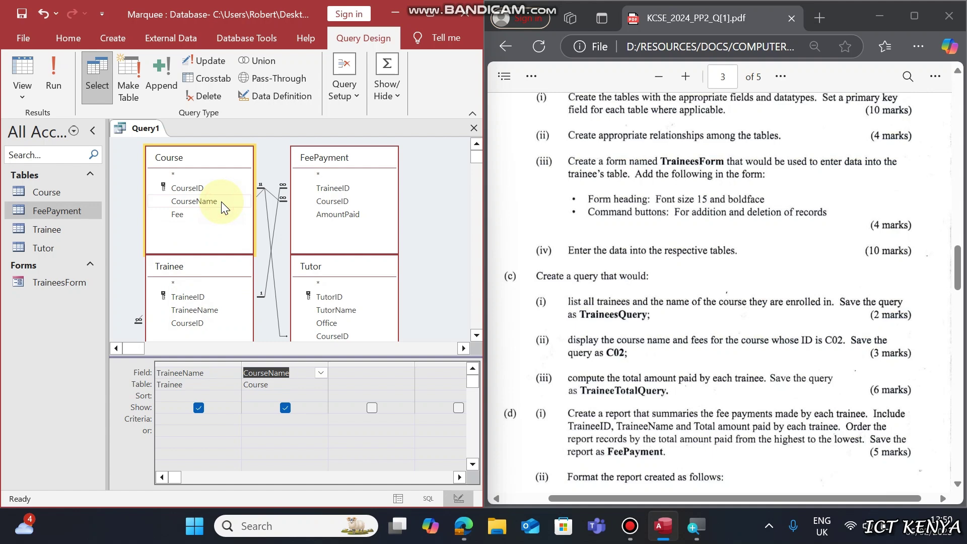
# Run the query and save it as TraineesQuery.
pyautogui.click(50, 87)
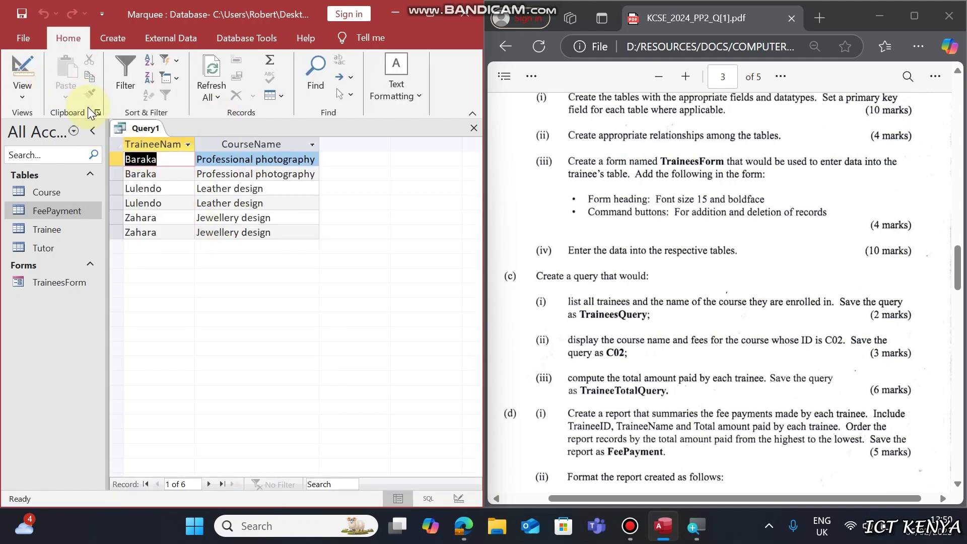
pyautogui.hotkey('ctrl', 's')
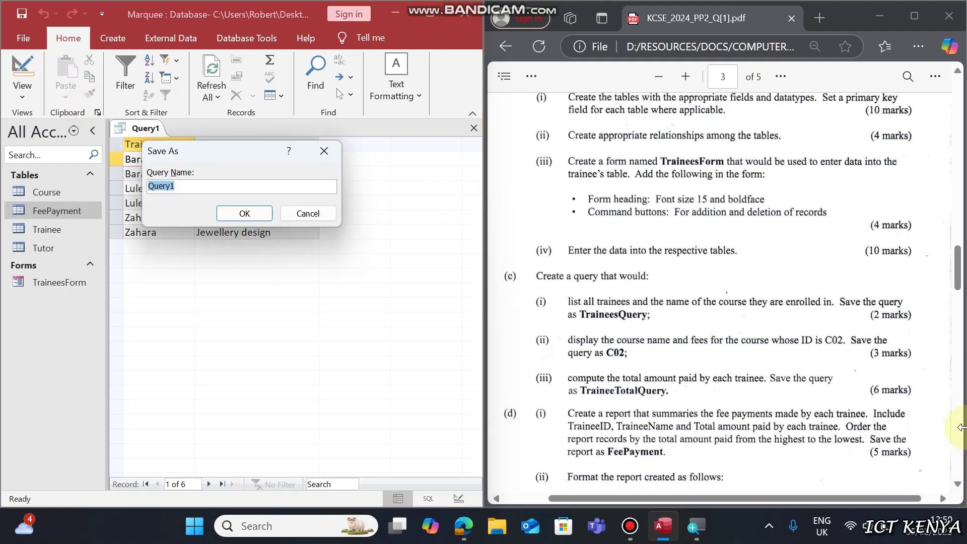
pyautogui.write('Trainees')
pyautogui.press('Return')
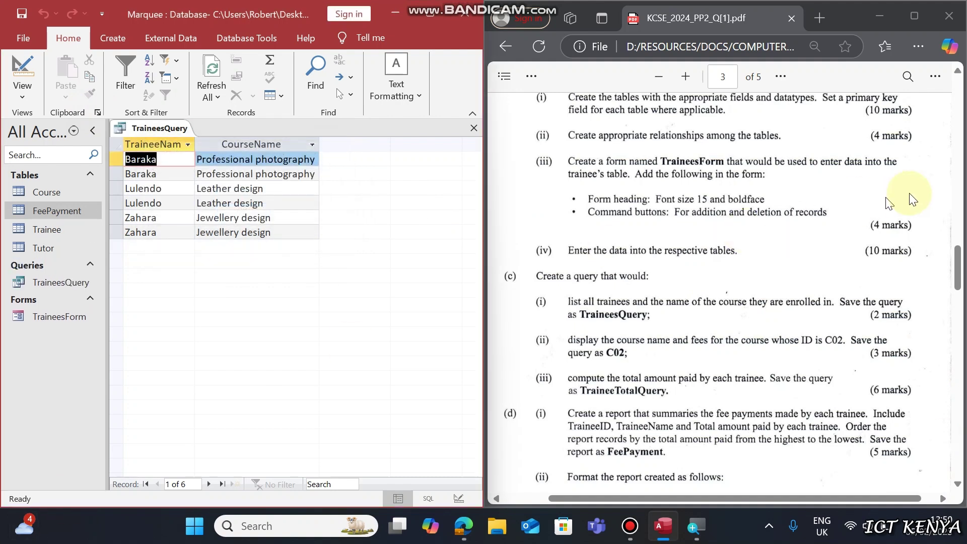
# Review the query's SQL statement, then close TraineesQuery.
pyautogui.rightClick(152, 130)
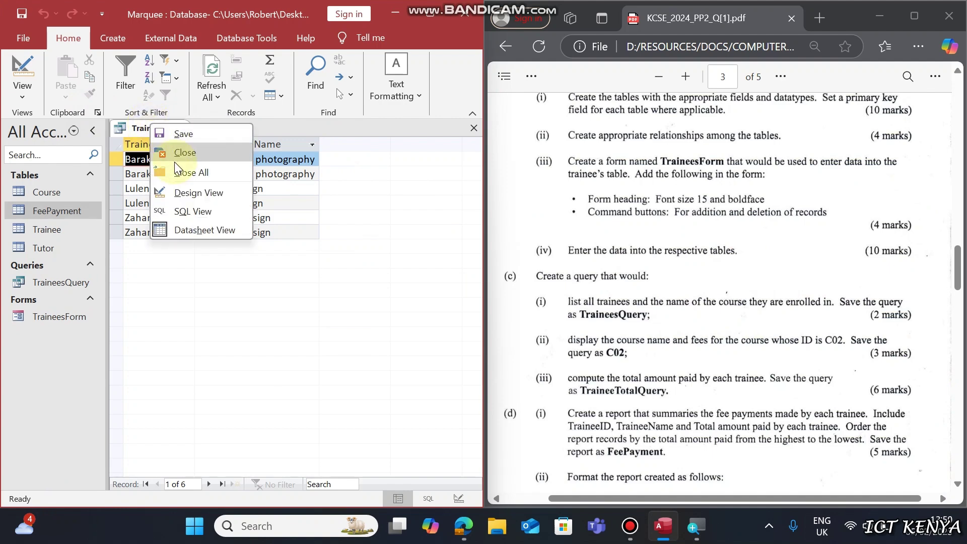
pyautogui.click(179, 210)
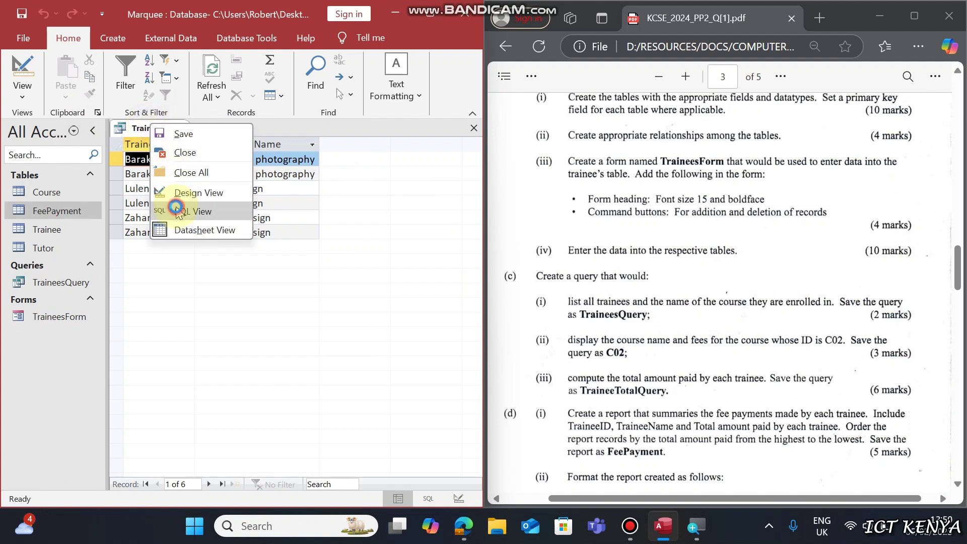
pyautogui.click(213, 214)
pyautogui.moveTo(374, 177); pyautogui.dragTo(55, 144)
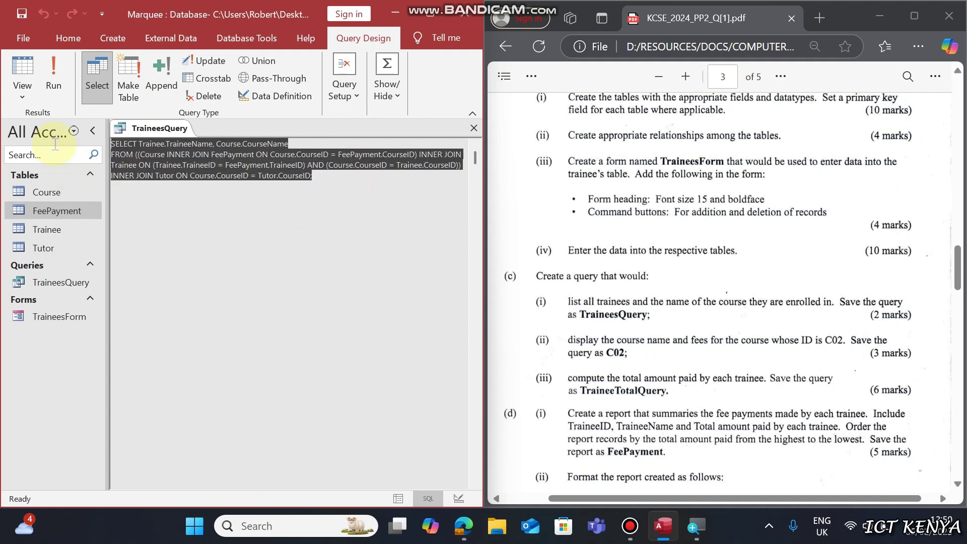
pyautogui.rightClick(171, 130)
pyautogui.click(208, 158)
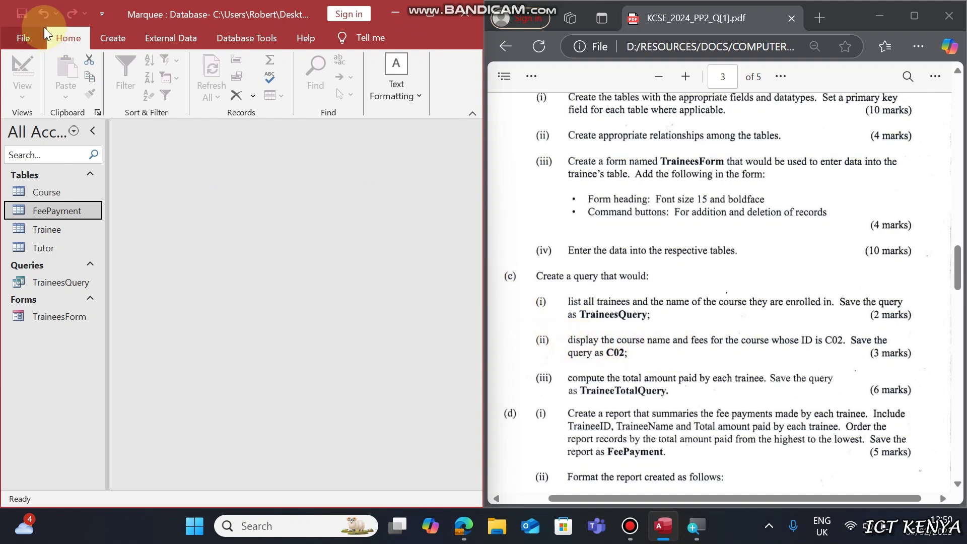
# Build a new design query with CourseName, Fee and CourseID columns.
pyautogui.click(112, 38)
pyautogui.click(233, 77)
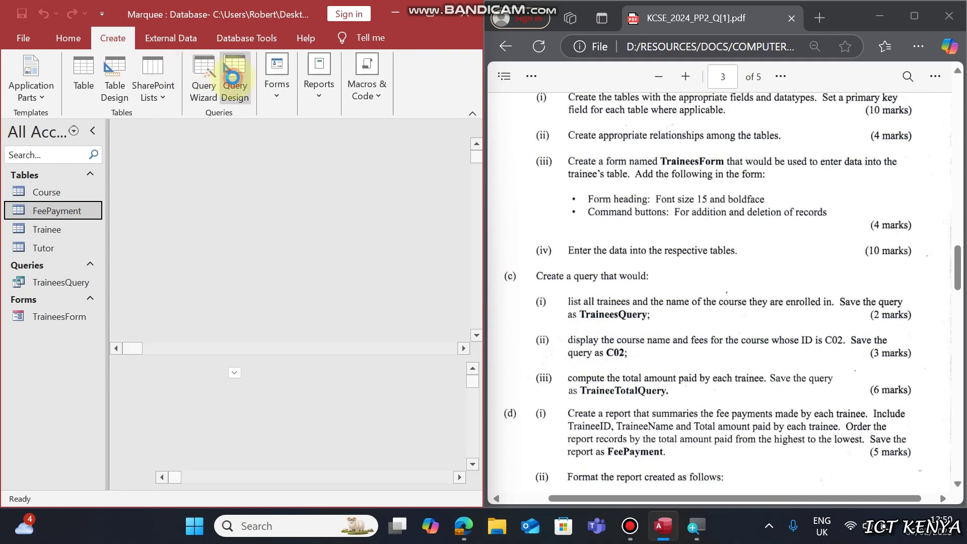
pyautogui.click(220, 187)
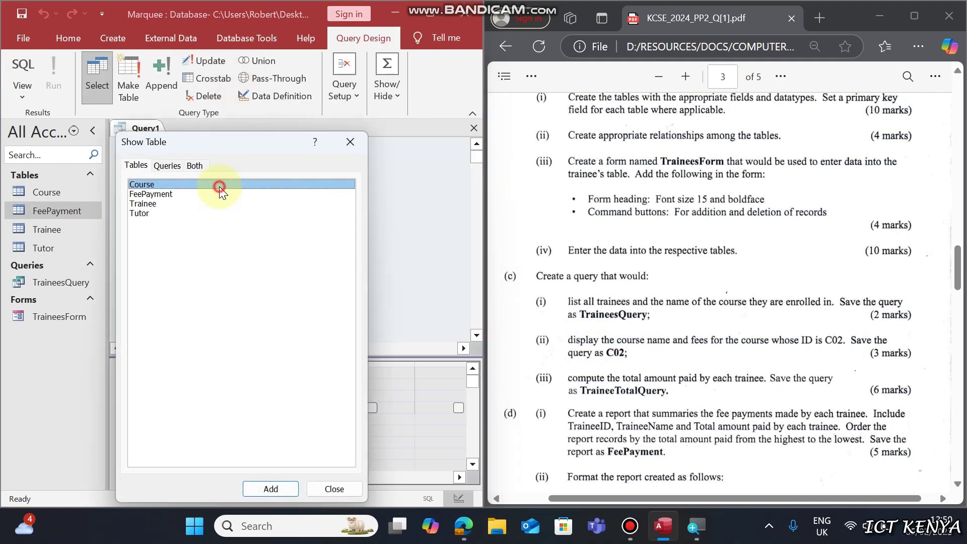
pyautogui.doubleClick(162, 194)
pyautogui.doubleClick(153, 204)
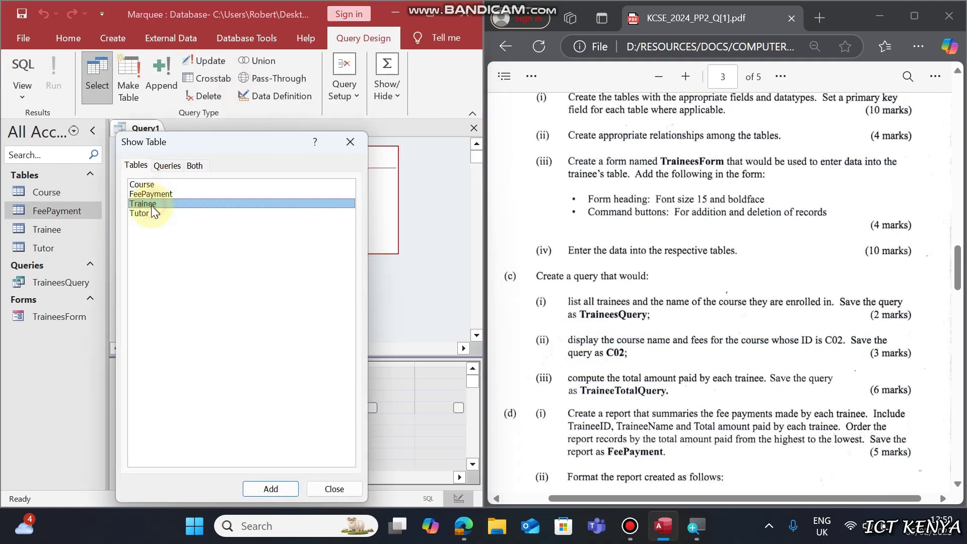
pyautogui.doubleClick(148, 213)
pyautogui.click(351, 142)
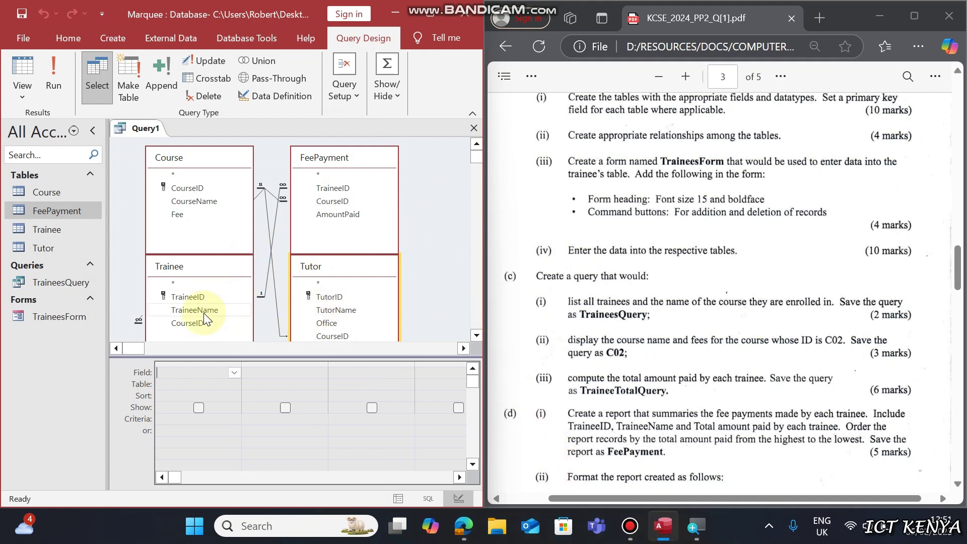
pyautogui.doubleClick(184, 202)
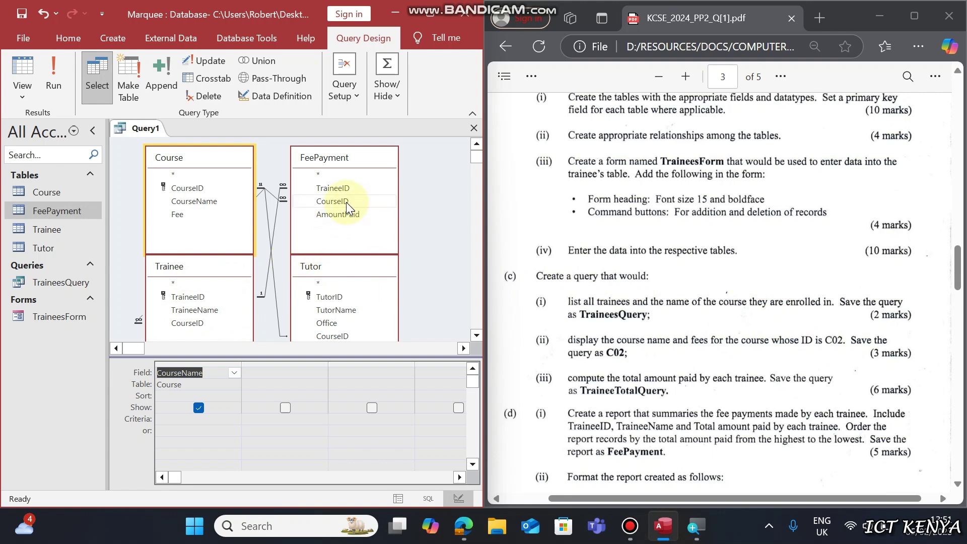
pyautogui.doubleClick(188, 213)
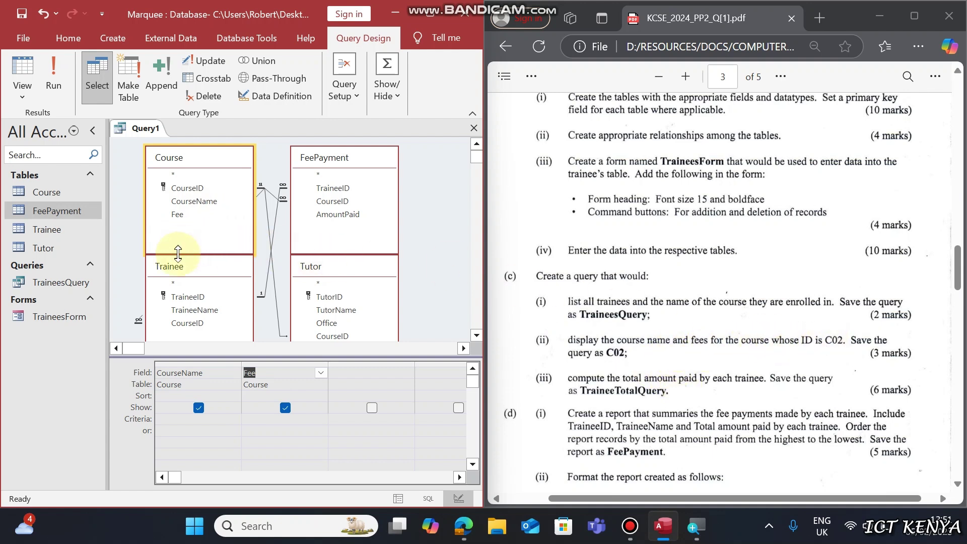
pyautogui.doubleClick(184, 188)
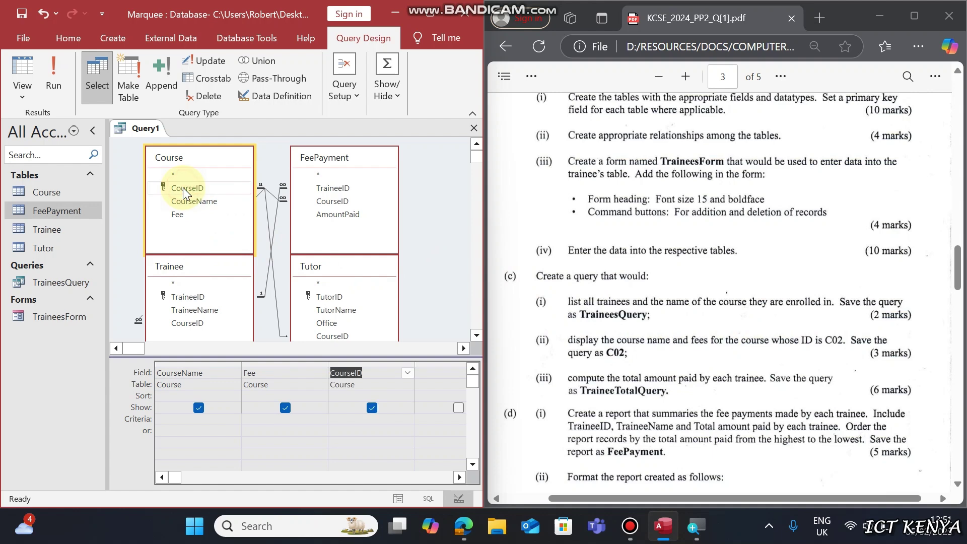
# Run the query and save it as C02.
pyautogui.click(45, 85)
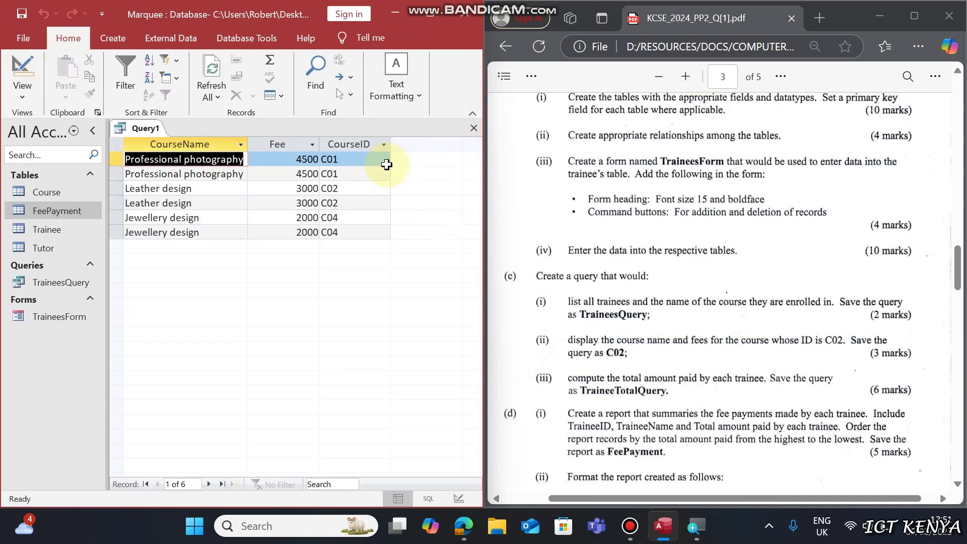
pyautogui.hotkey('ctrl', 's')
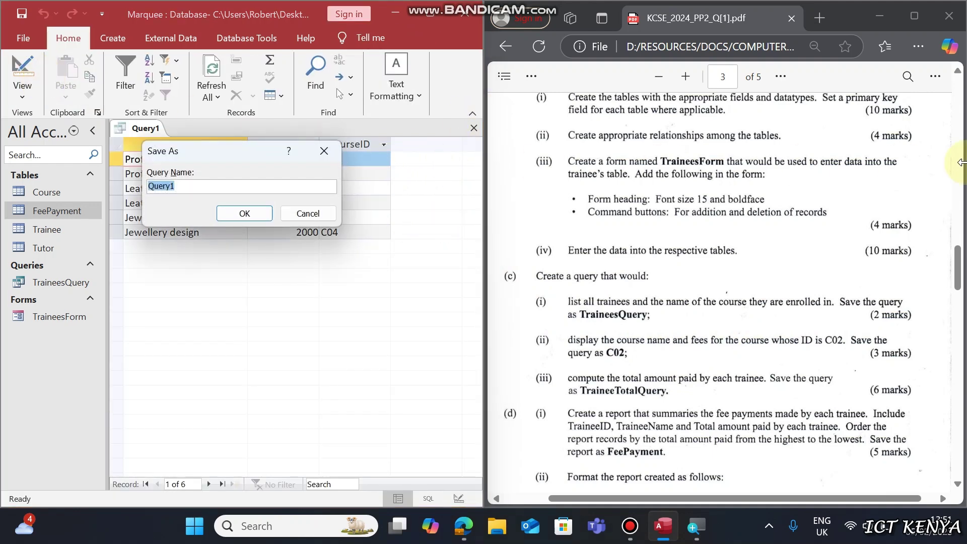
pyautogui.write('C02')
pyautogui.press('Return')
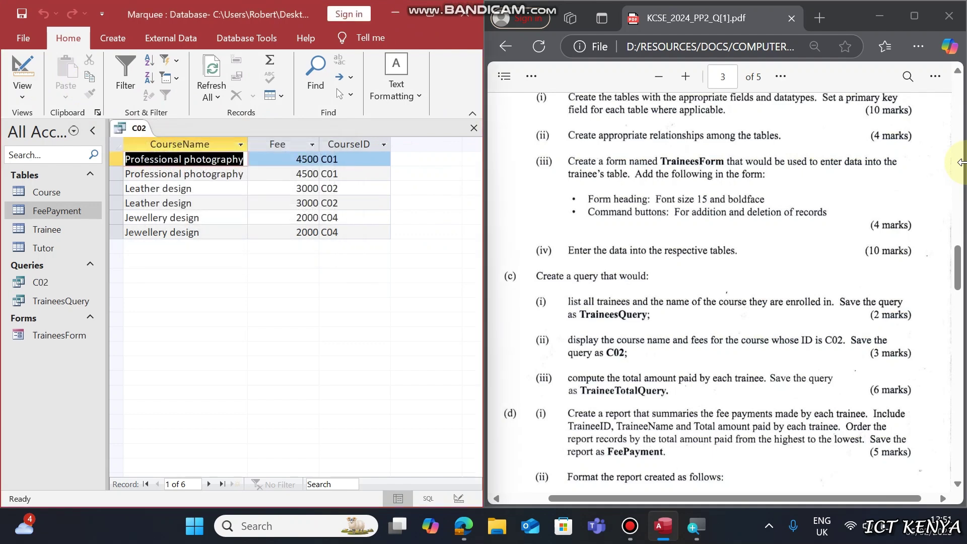
# Add the criterion "C02" under CourseID and run the query.
pyautogui.click(23, 80)
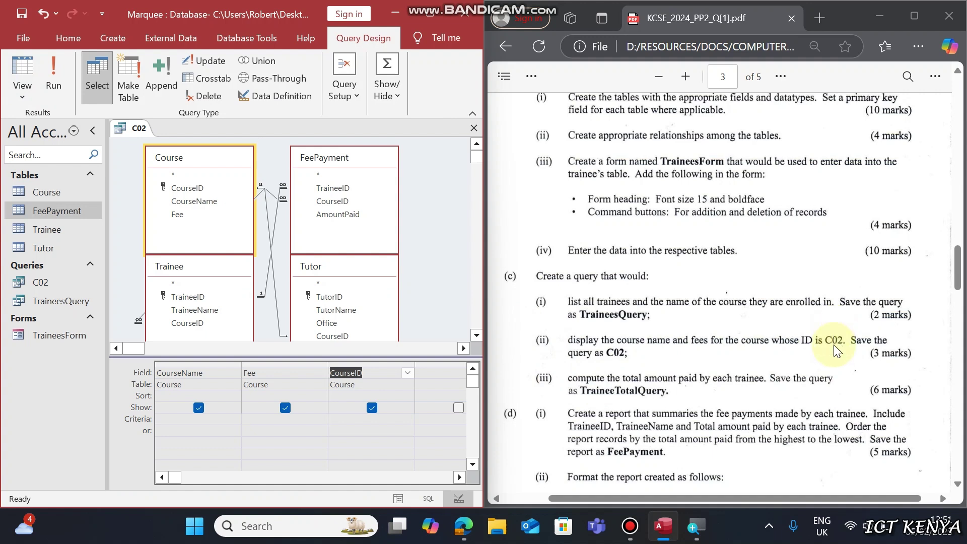
pyautogui.click(335, 423)
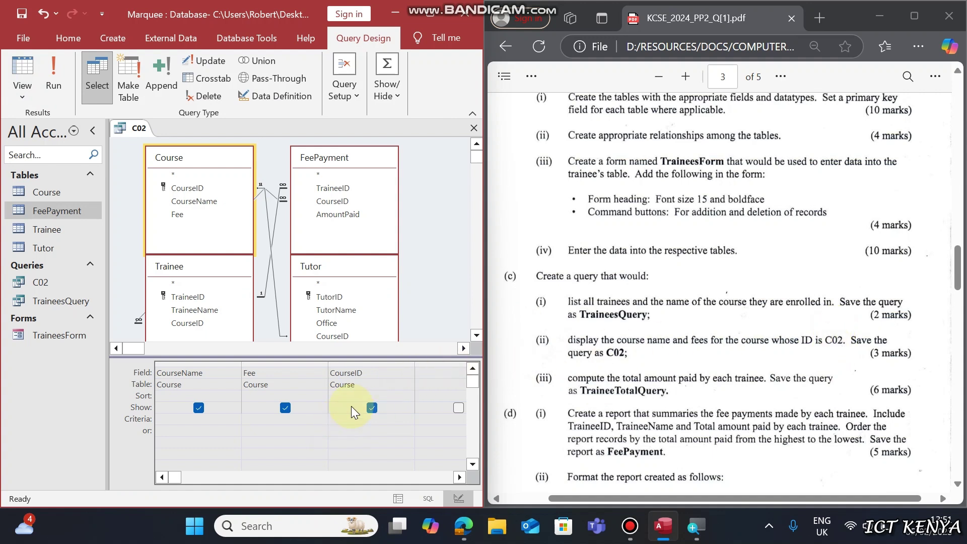
pyautogui.write('C02')
pyautogui.click(67, 86)
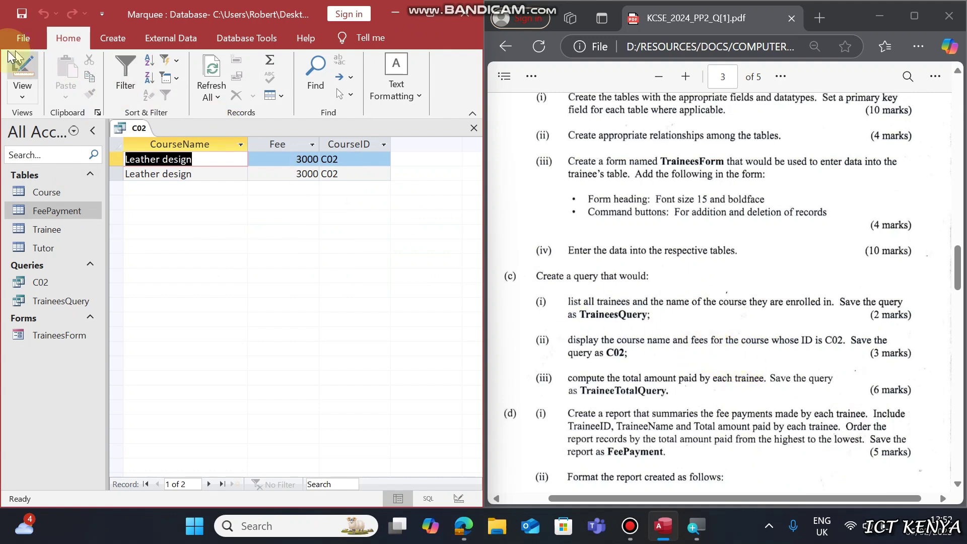
# Hide the CourseID column, rerun to show only CourseName and Fee, then close C02.
pyautogui.click(22, 71)
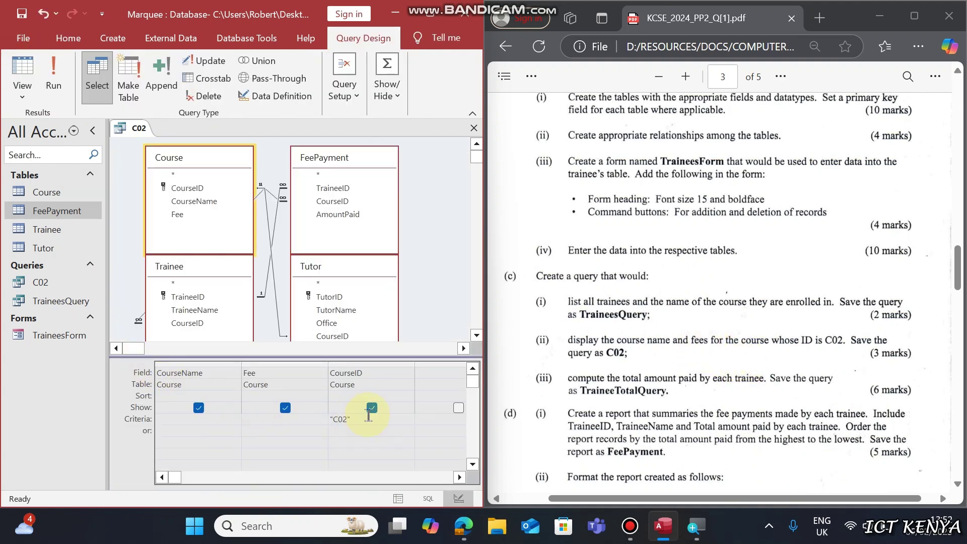
pyautogui.click(371, 408)
pyautogui.click(44, 70)
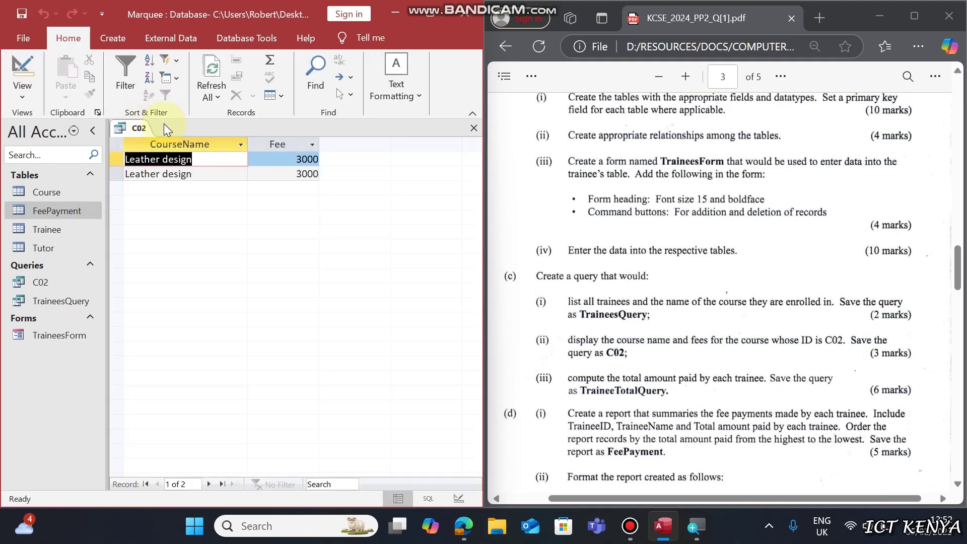
pyautogui.rightClick(137, 128)
pyautogui.click(162, 166)
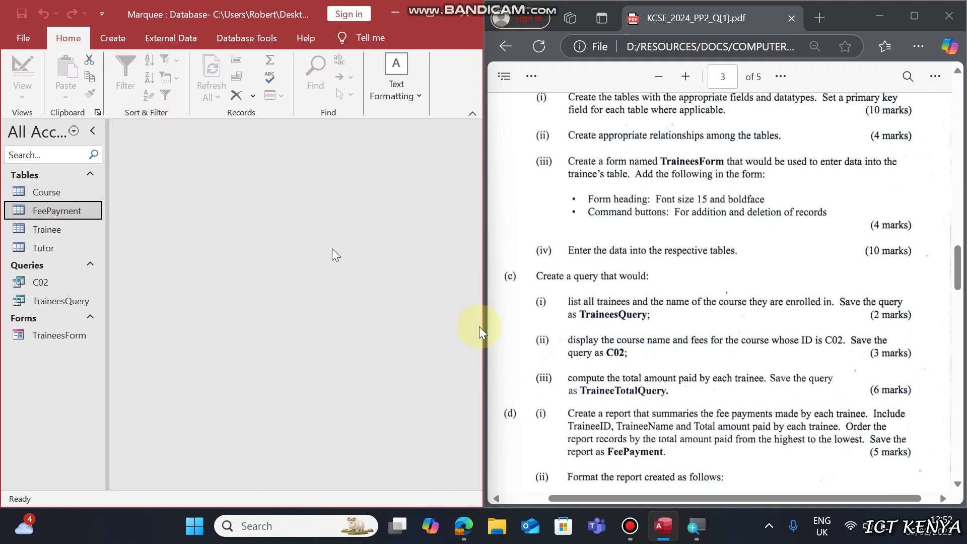
# Build a design query on FeePayment, Trainee and Tutor with TraineeID, TraineeName and AmountPaid.
pyautogui.scroll(-2, 625, 383)
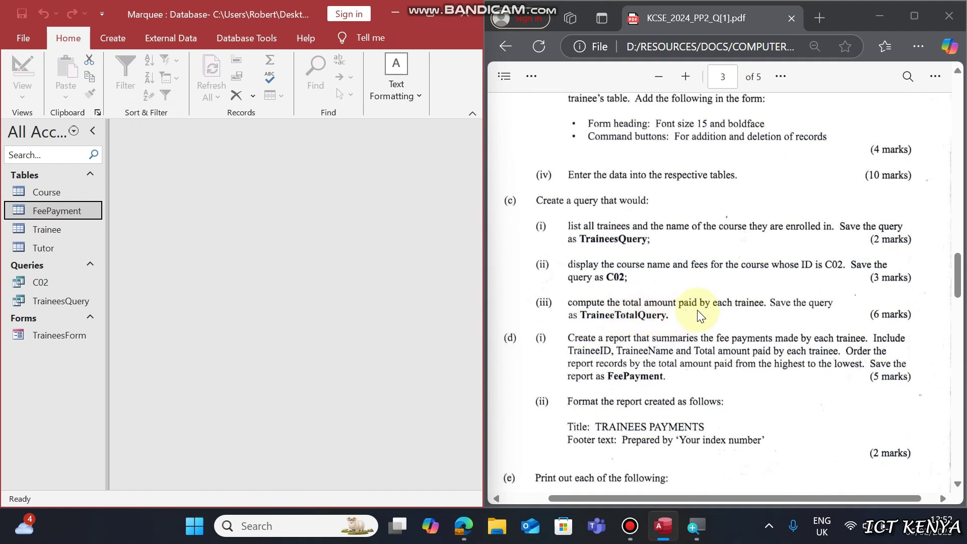
pyautogui.click(113, 38)
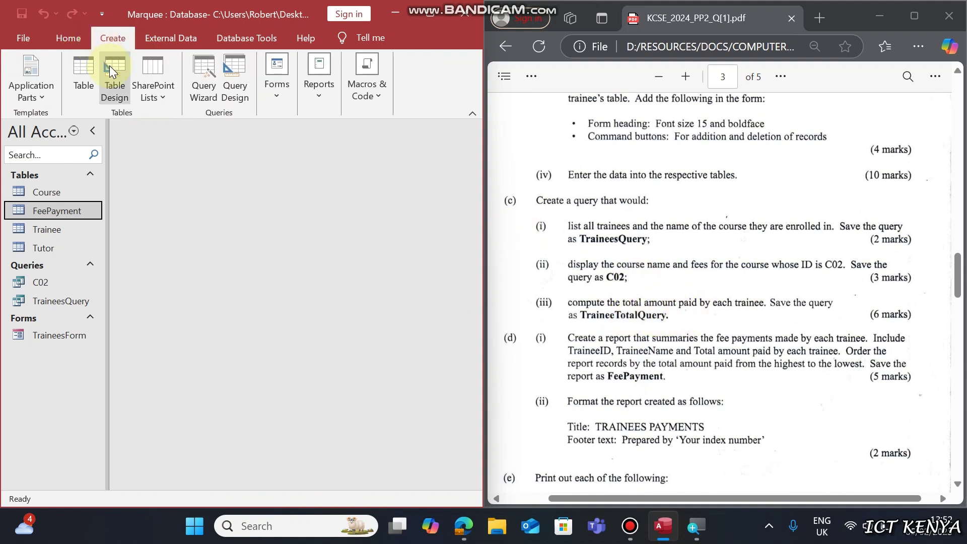
pyautogui.click(237, 93)
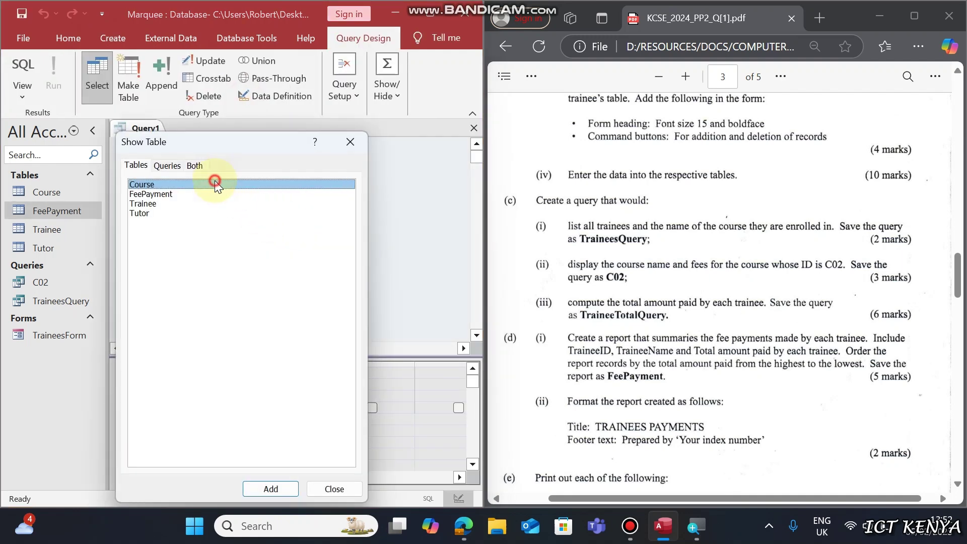
pyautogui.click(179, 194)
pyautogui.doubleClick(179, 194)
pyautogui.doubleClick(161, 203)
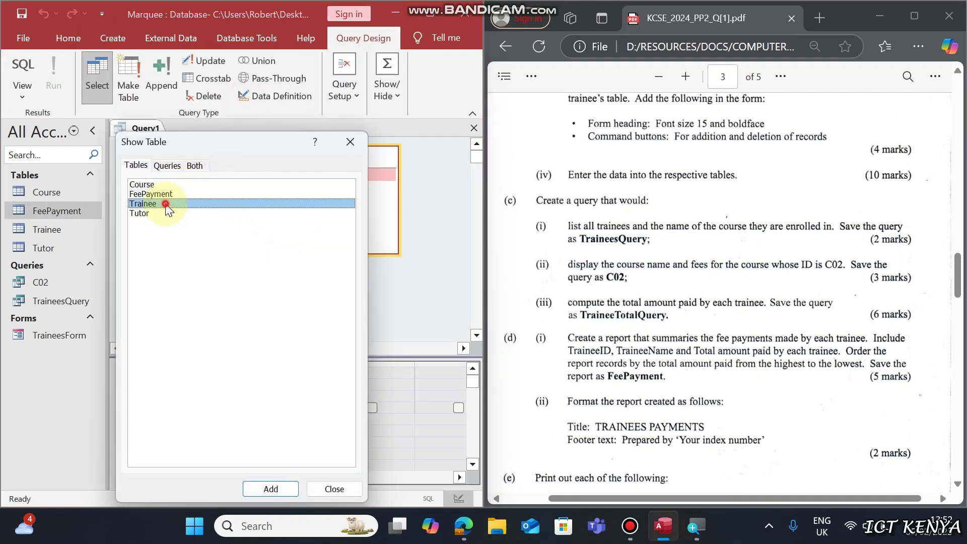
pyautogui.doubleClick(155, 213)
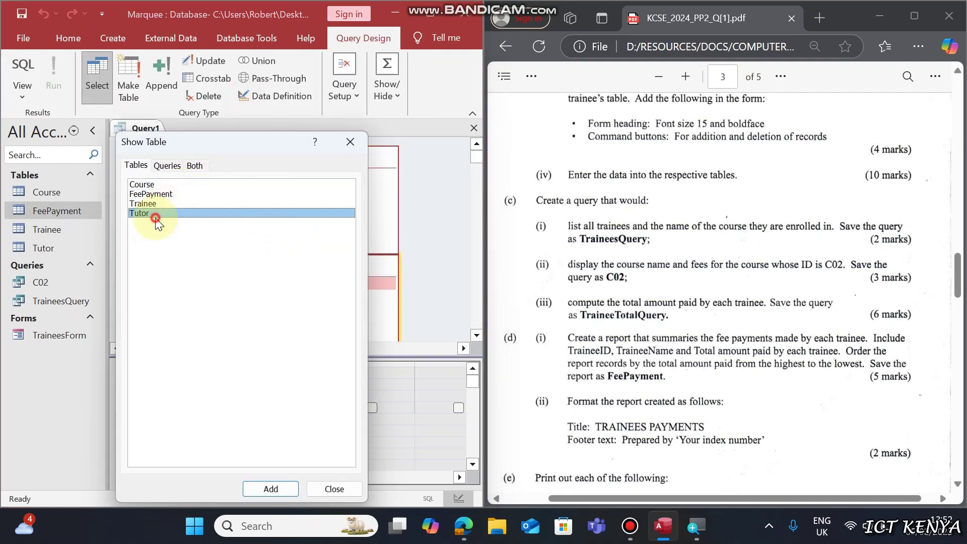
pyautogui.click(351, 144)
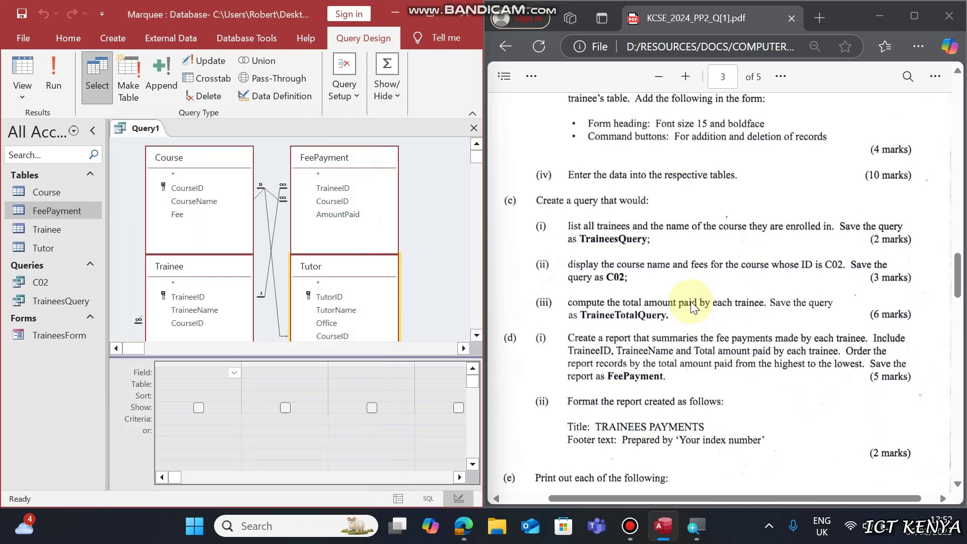
pyautogui.doubleClick(195, 298)
pyautogui.doubleClick(195, 310)
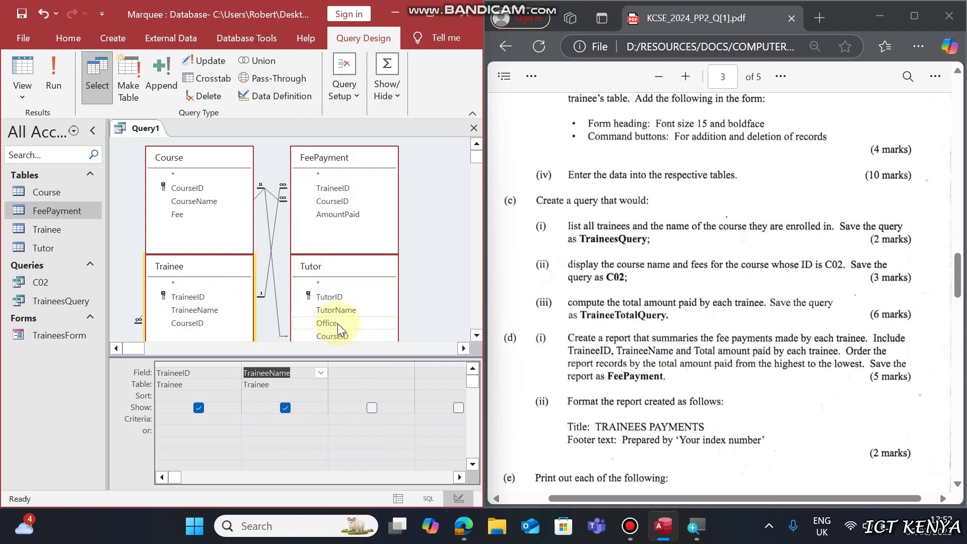
pyautogui.doubleClick(343, 215)
# Run the query and save it as TraineeTotalQuery.
pyautogui.click(57, 63)
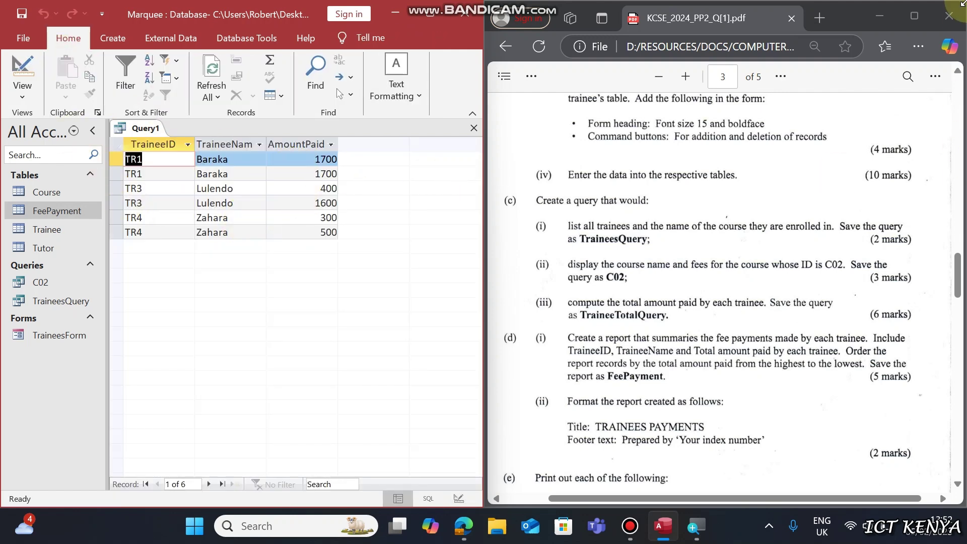
pyautogui.hotkey('ctrl', 's')
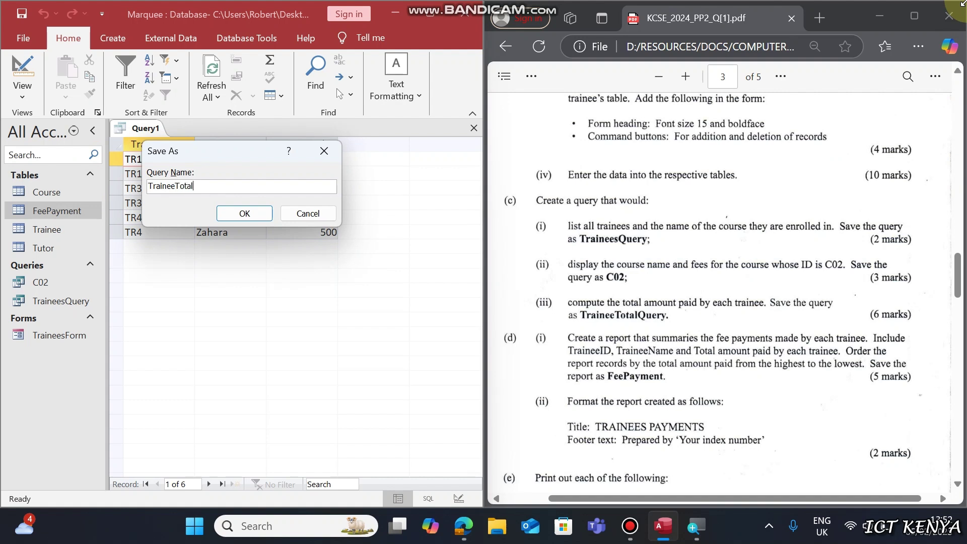
pyautogui.press('Return')
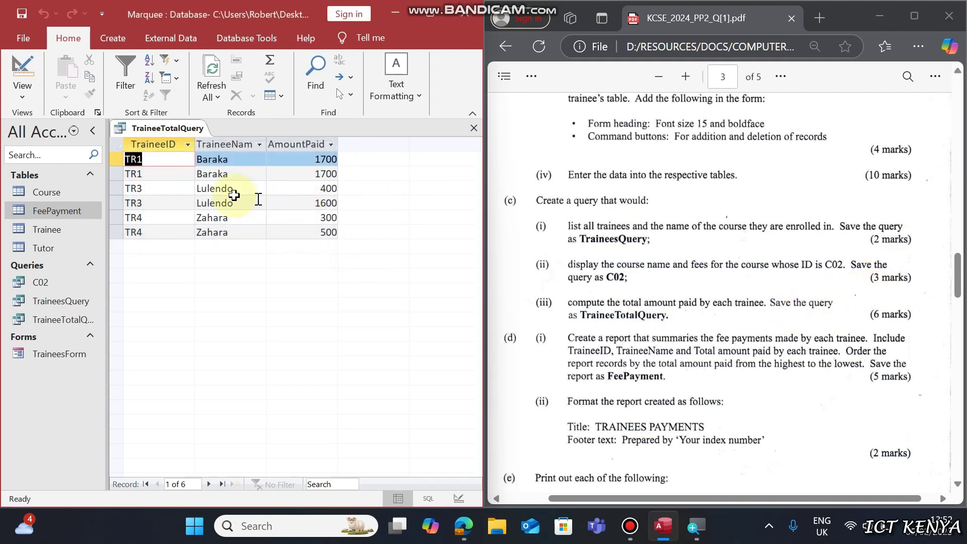
# Turn on Totals, set AmountPaid to Sum, and run the query for per-trainee totals.
pyautogui.click(22, 68)
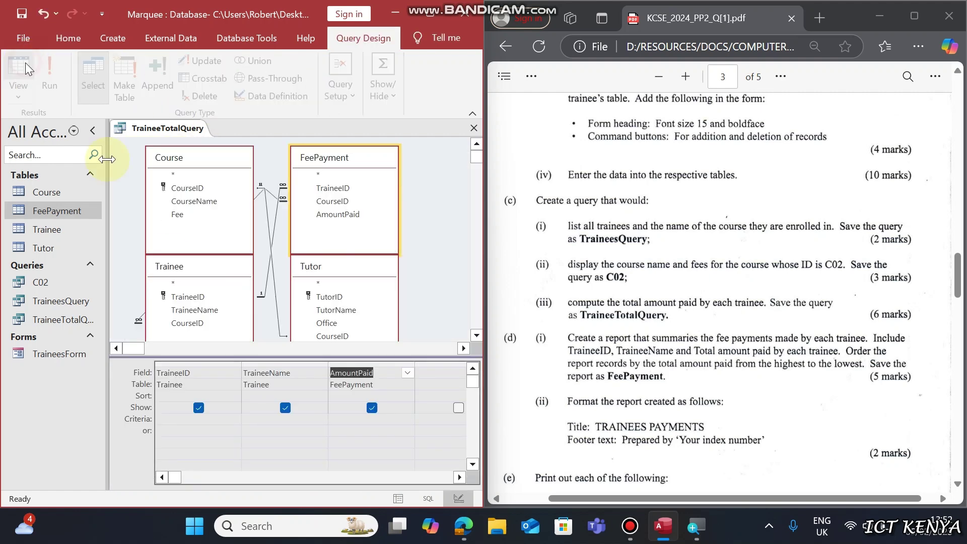
pyautogui.click(429, 13)
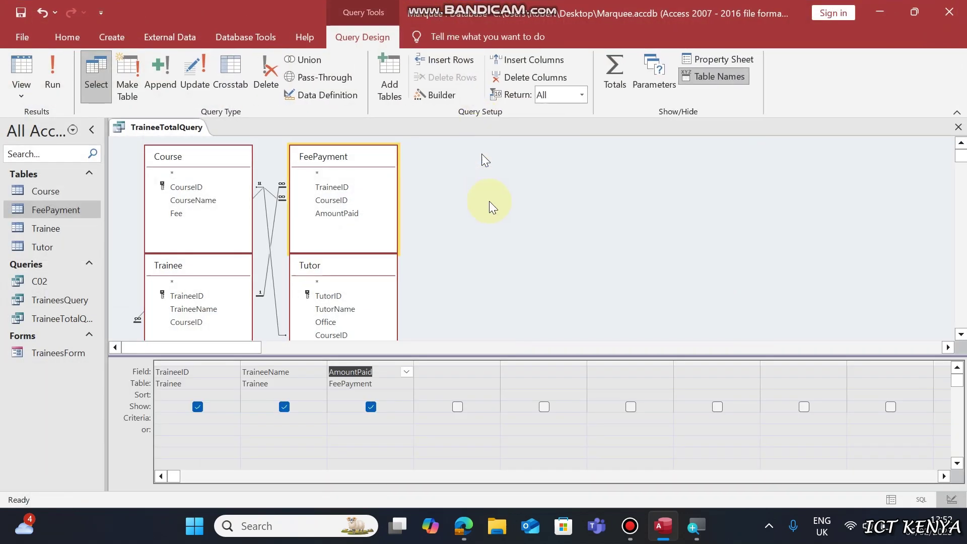
pyautogui.click(615, 74)
pyautogui.click(374, 393)
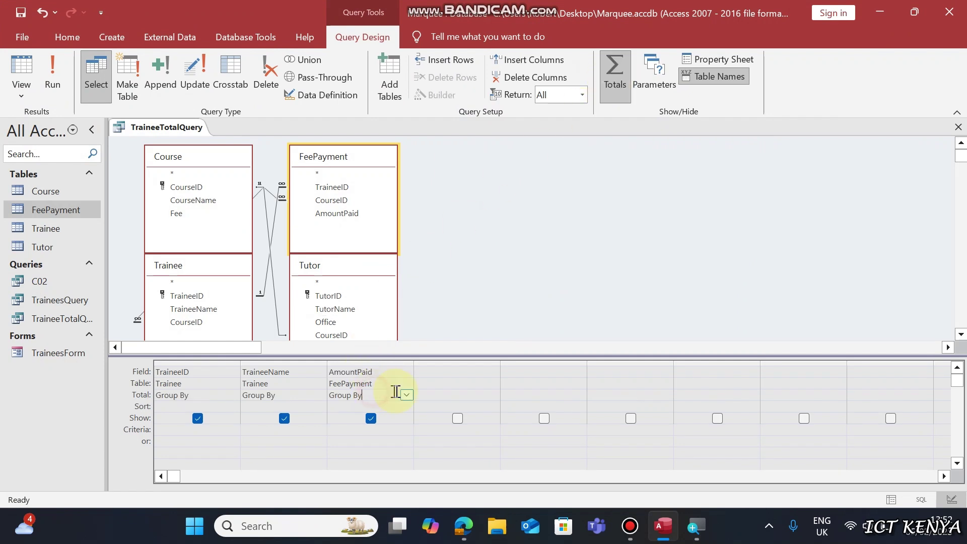
pyautogui.click(408, 396)
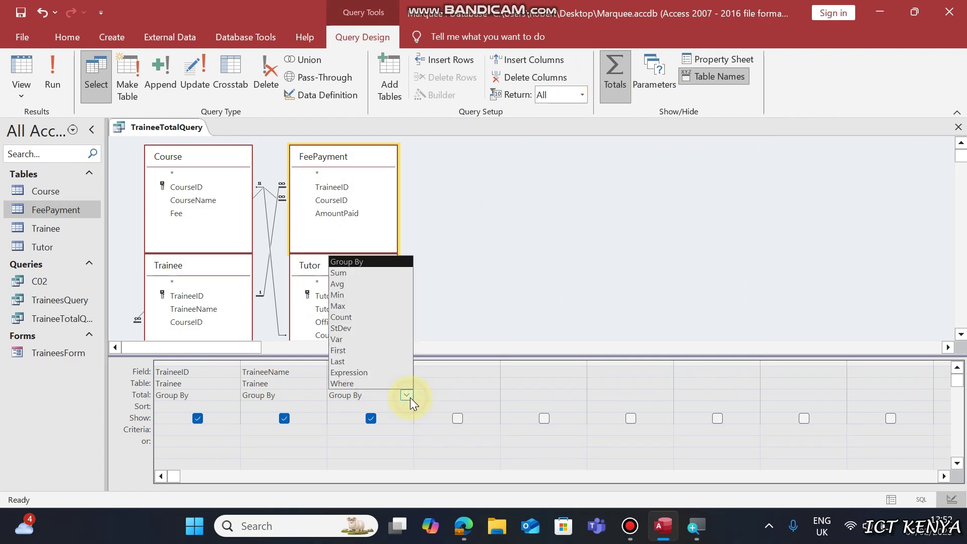
pyautogui.click(361, 275)
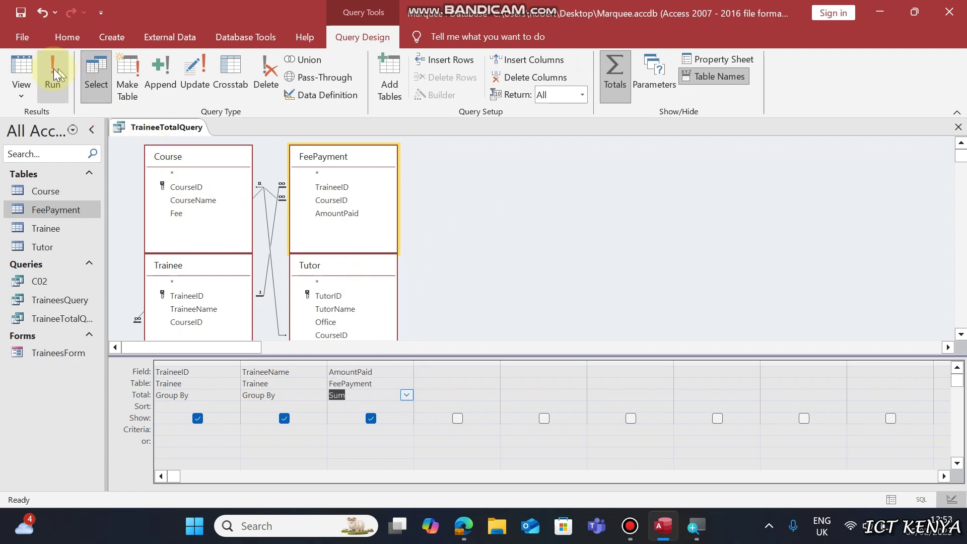
pyautogui.click(53, 68)
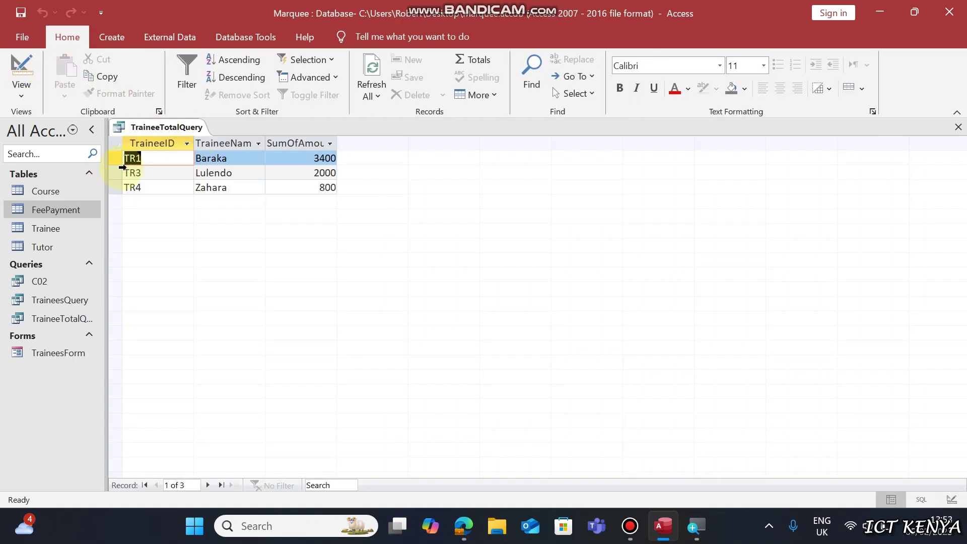
# Check TR4's total of 800 and return to the question paper PDF.
pyautogui.click(316, 188)
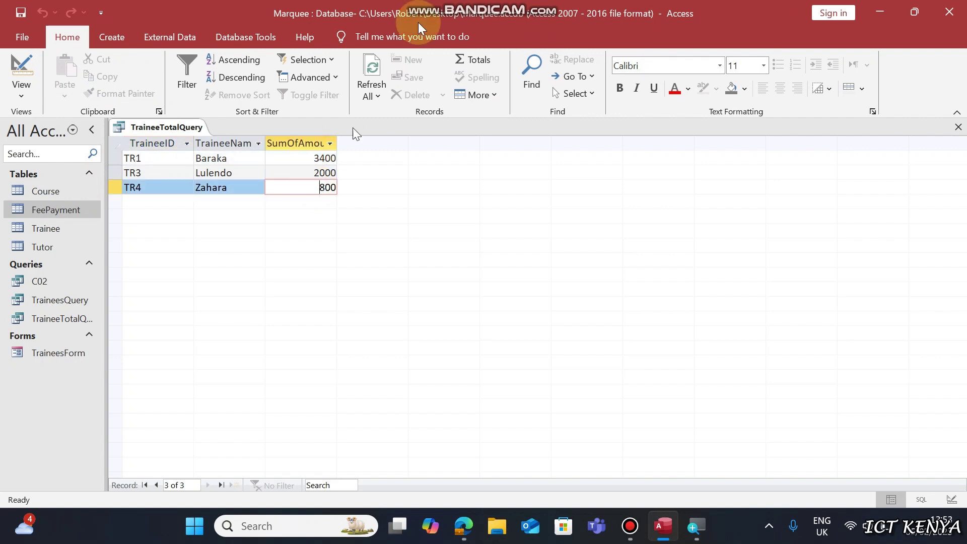
pyautogui.click(462, 523)
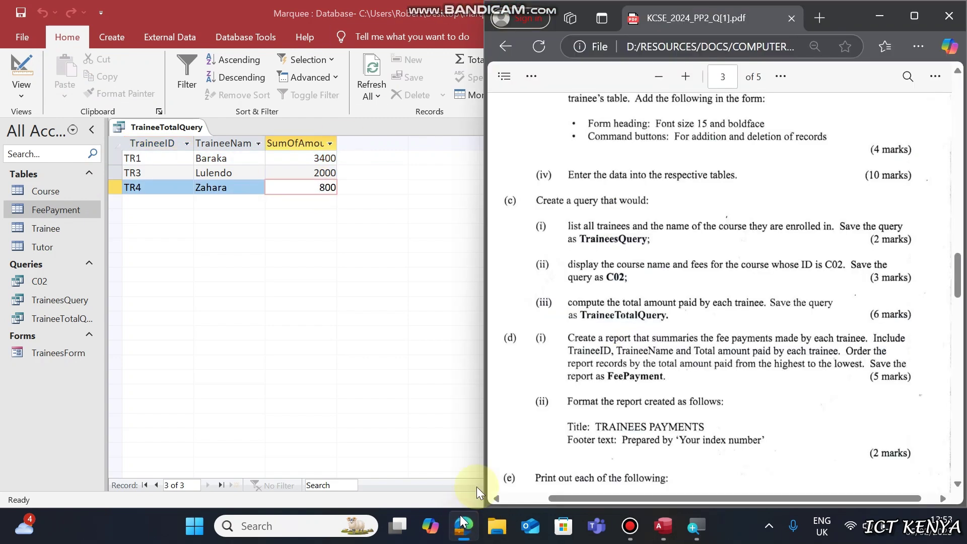
pyautogui.scroll(-3, 630, 348)
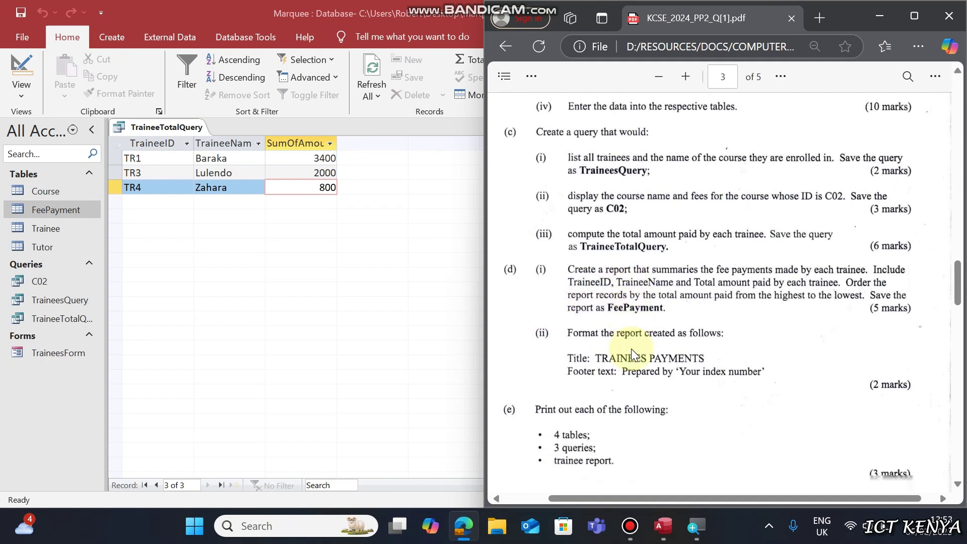
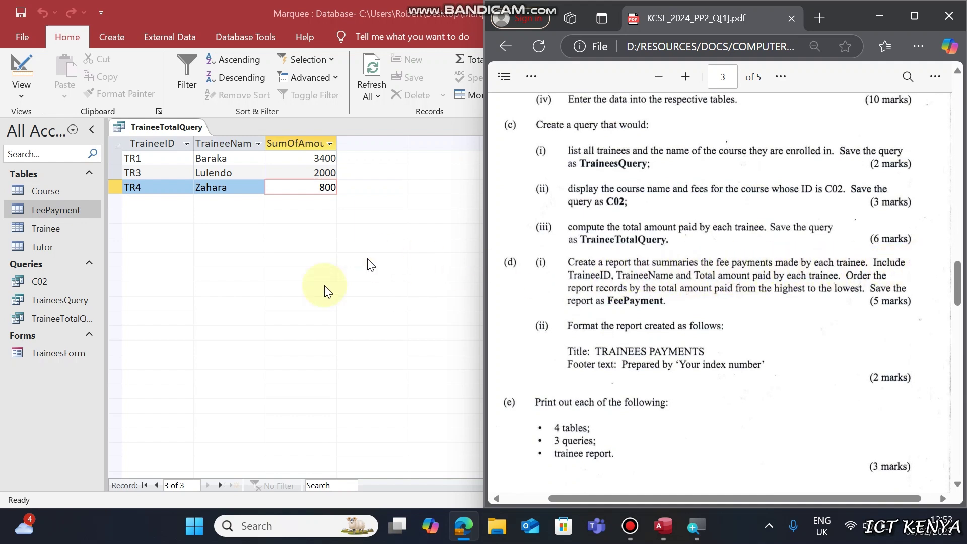
# Launch the Report Wizard and check the exam PDF for the required fields.
pyautogui.click(117, 43)
pyautogui.click(116, 44)
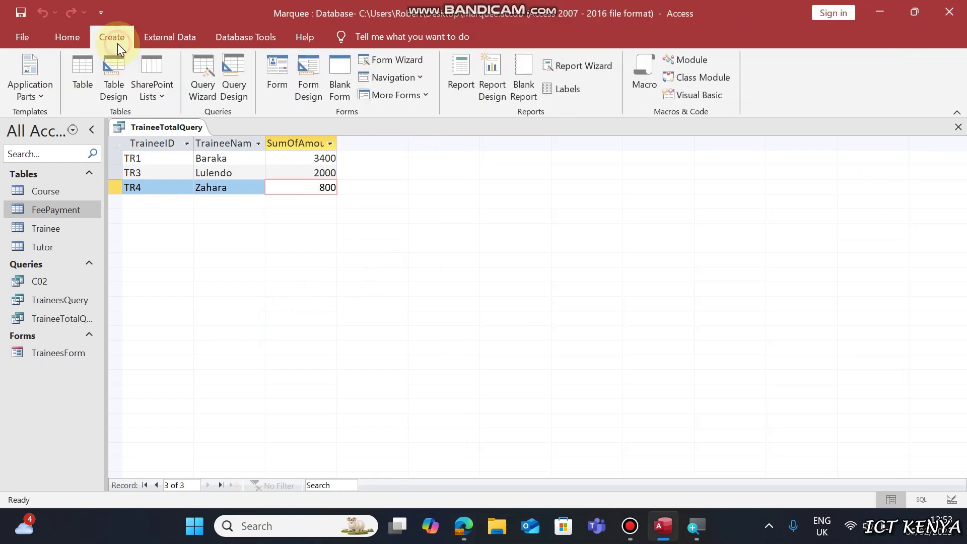
pyautogui.click(597, 67)
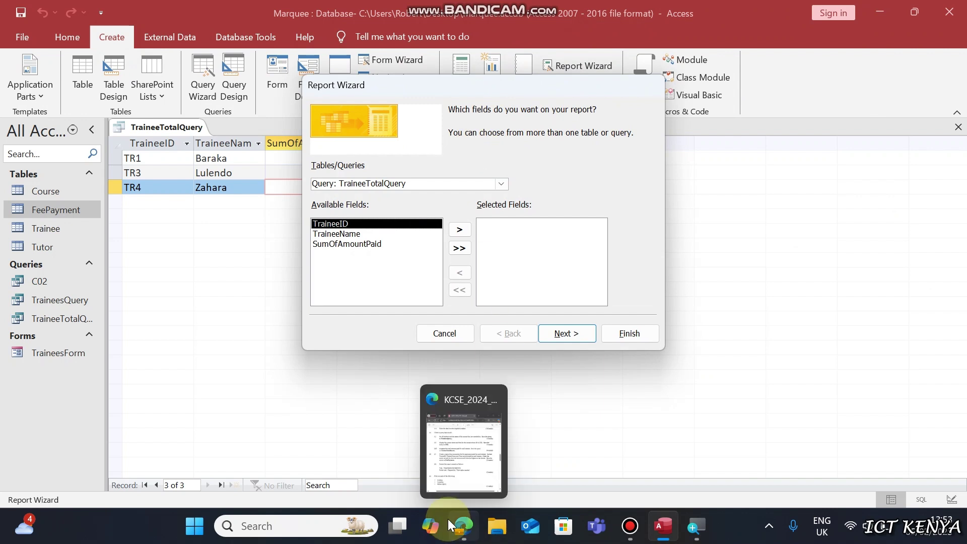
pyautogui.click(463, 525)
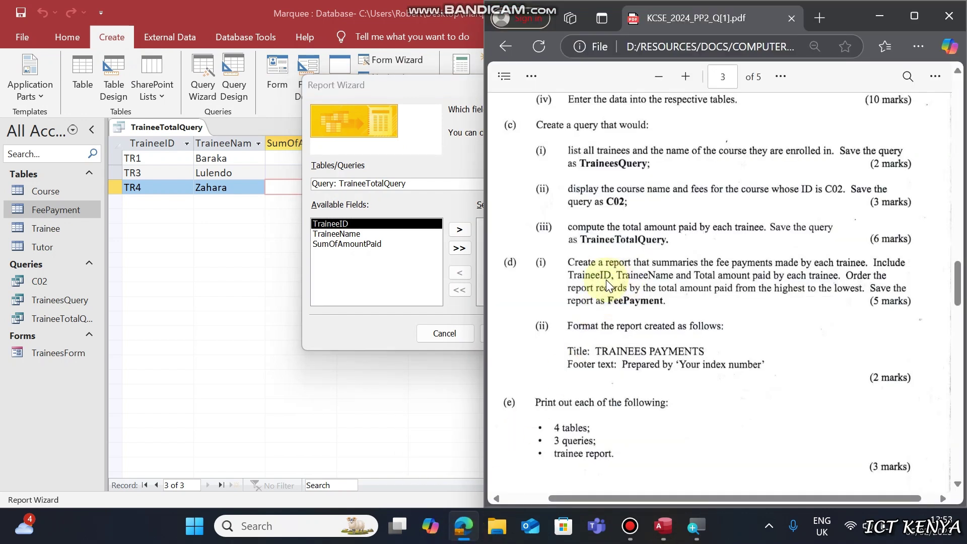
pyautogui.doubleClick(346, 225)
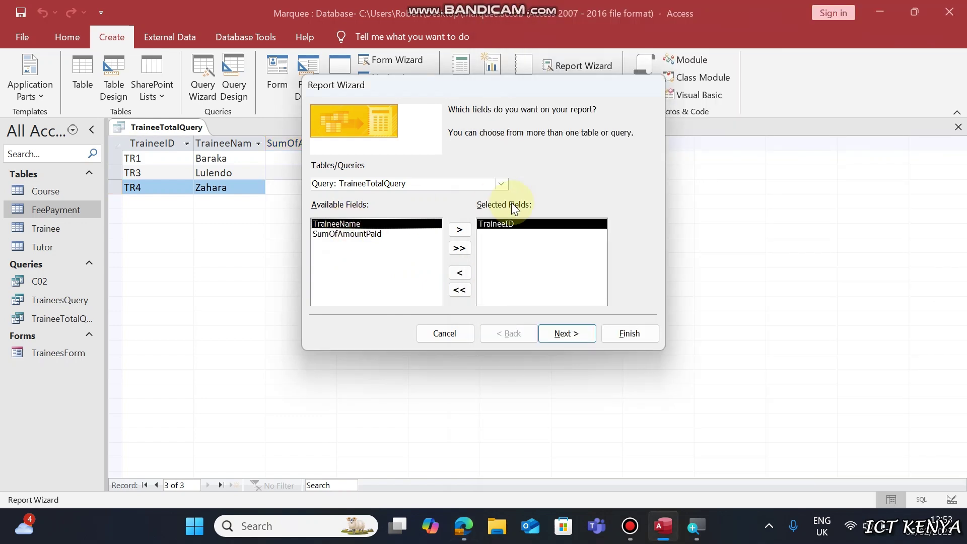
pyautogui.click(458, 291)
# Add TraineeID and TraineeName from Trainee and AmountPaid from FeePayment to the report.
pyautogui.click(501, 184)
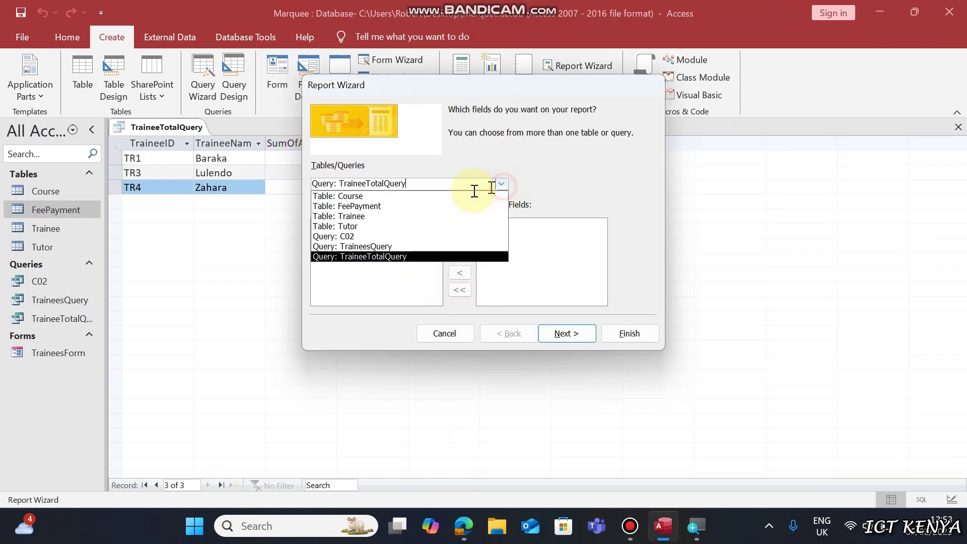
pyautogui.click(381, 216)
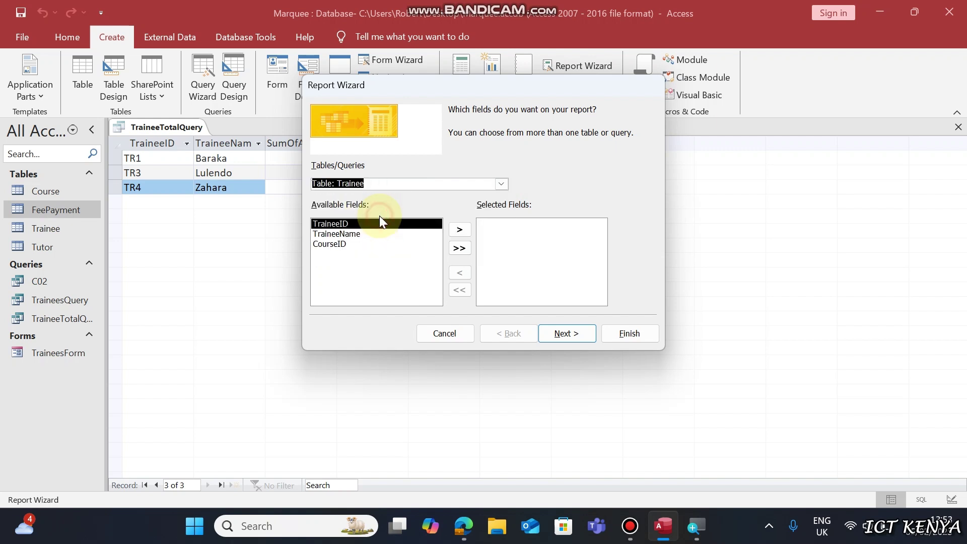
pyautogui.doubleClick(346, 223)
pyautogui.doubleClick(350, 224)
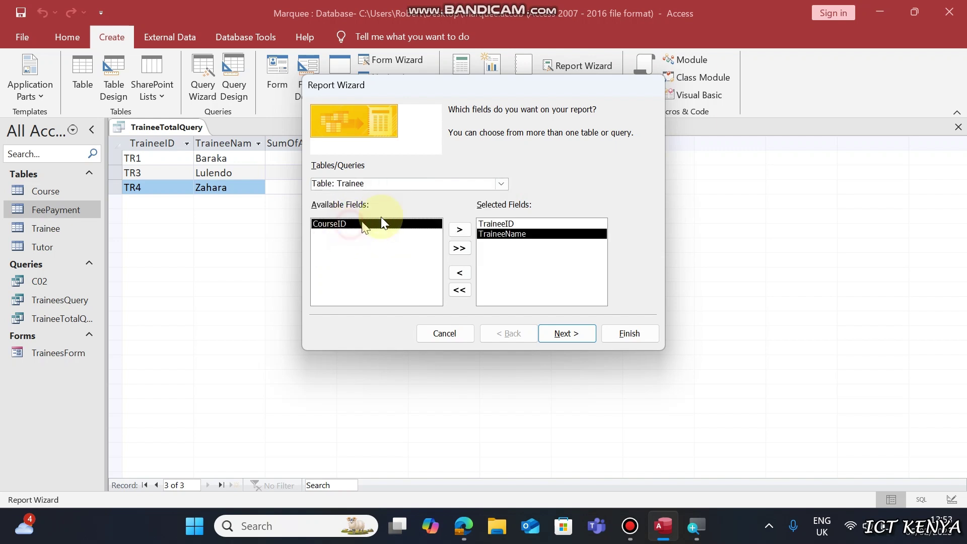
pyautogui.click(501, 183)
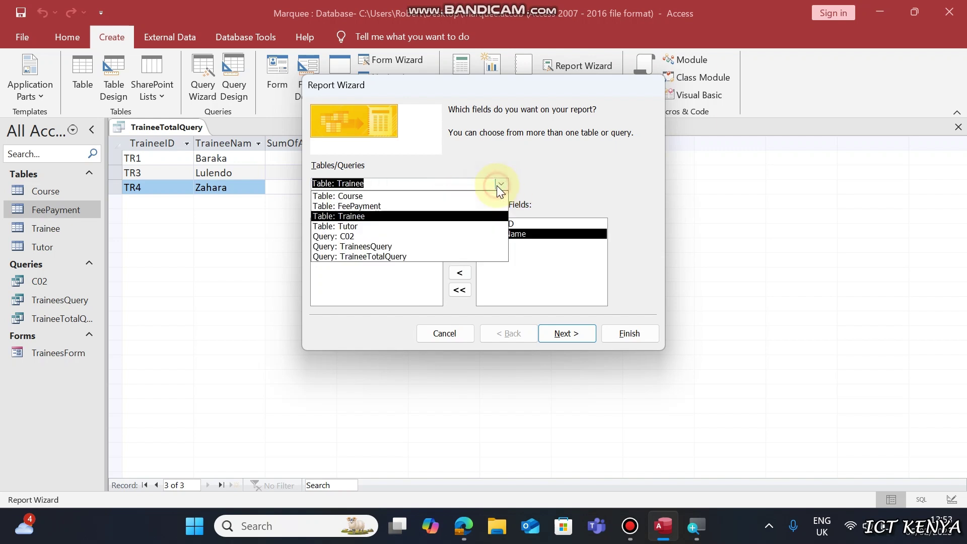
pyautogui.click(386, 204)
pyautogui.doubleClick(335, 244)
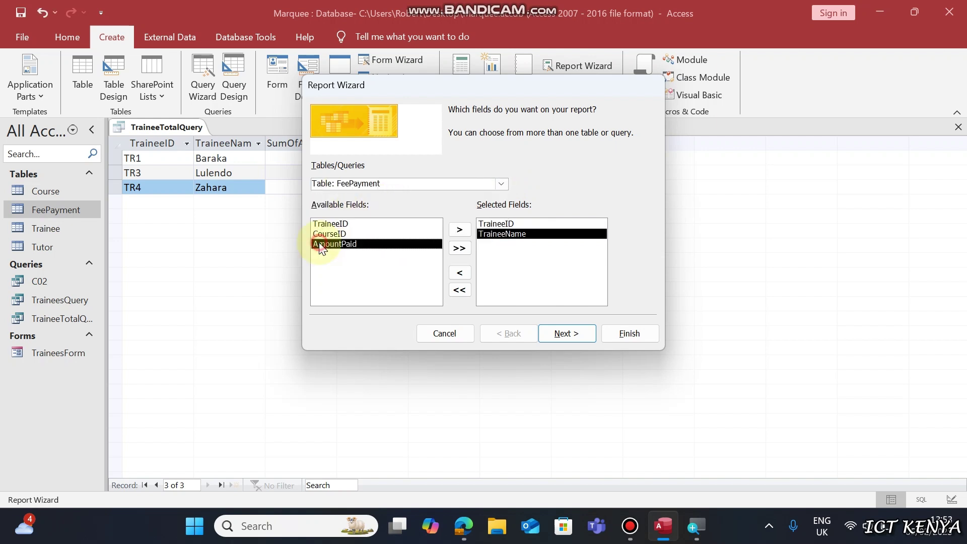
pyautogui.click(553, 338)
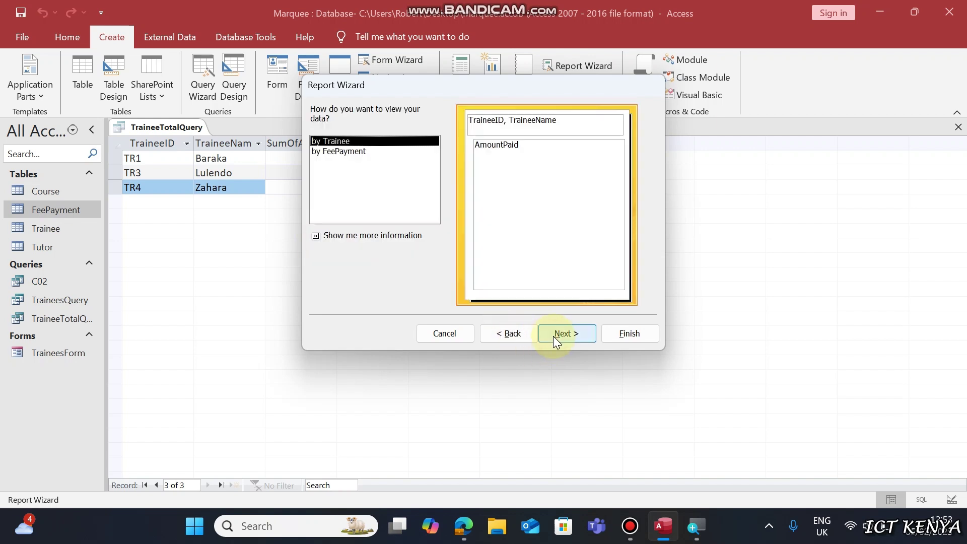
# Skip the grouping pages, sort by AmountPaid descending, and finish the Trainee report wizard.
pyautogui.click(461, 528)
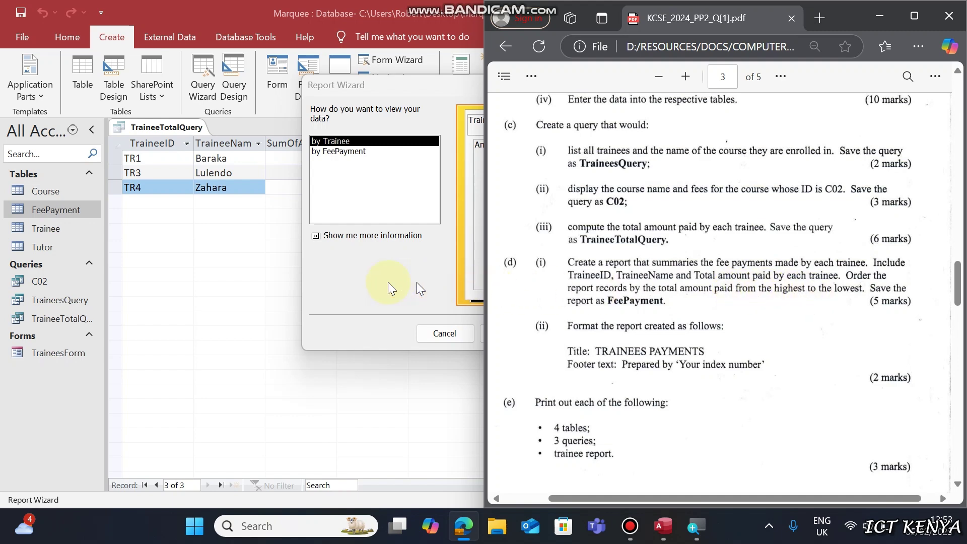
pyautogui.click(362, 285)
pyautogui.click(549, 339)
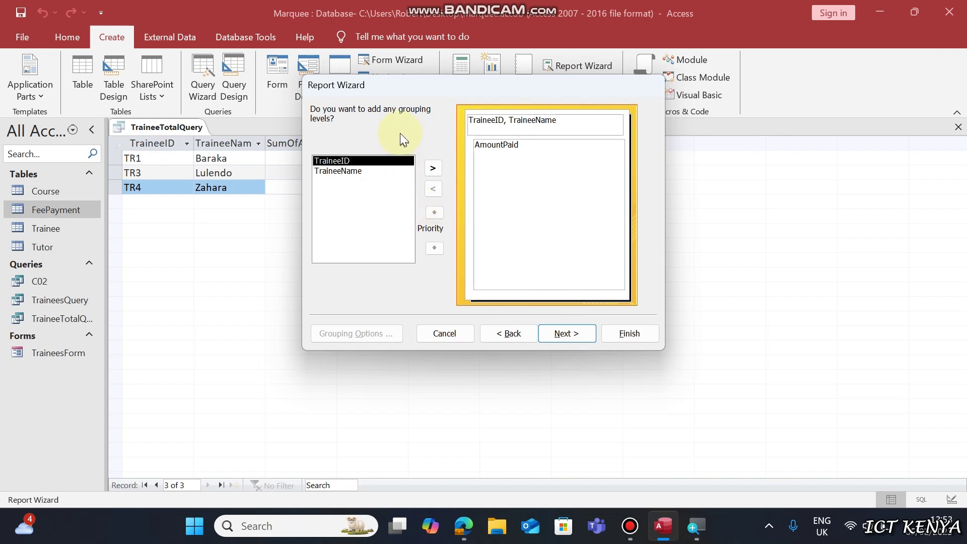
pyautogui.click(575, 340)
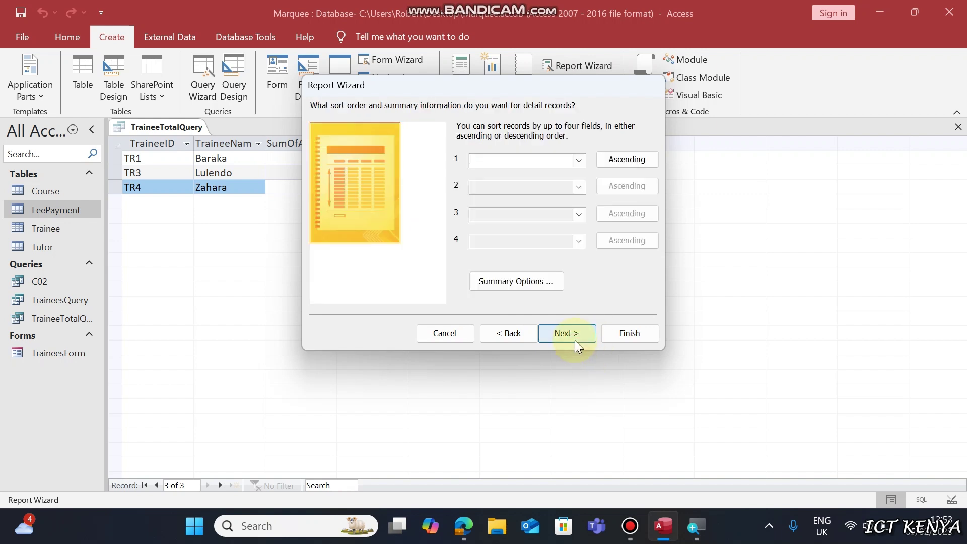
pyautogui.click(578, 161)
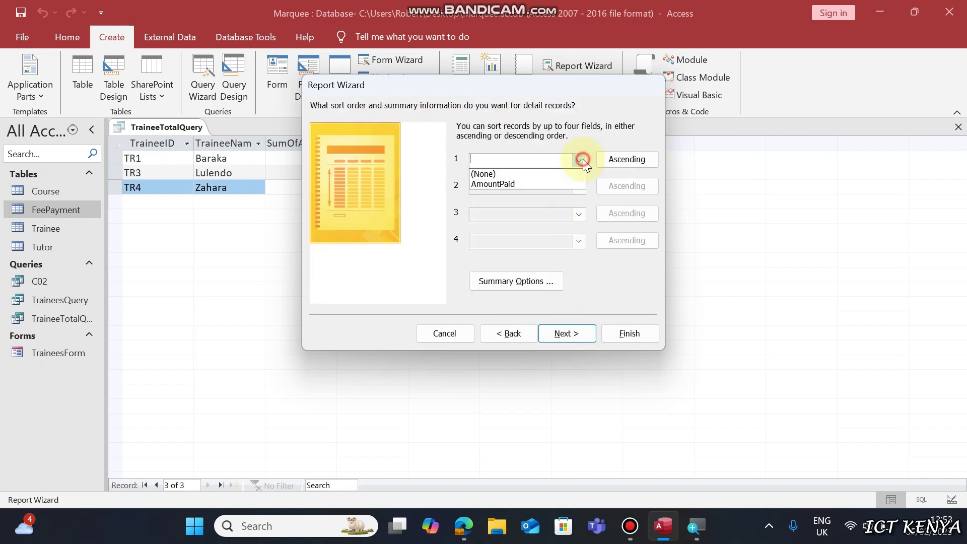
pyautogui.click(501, 184)
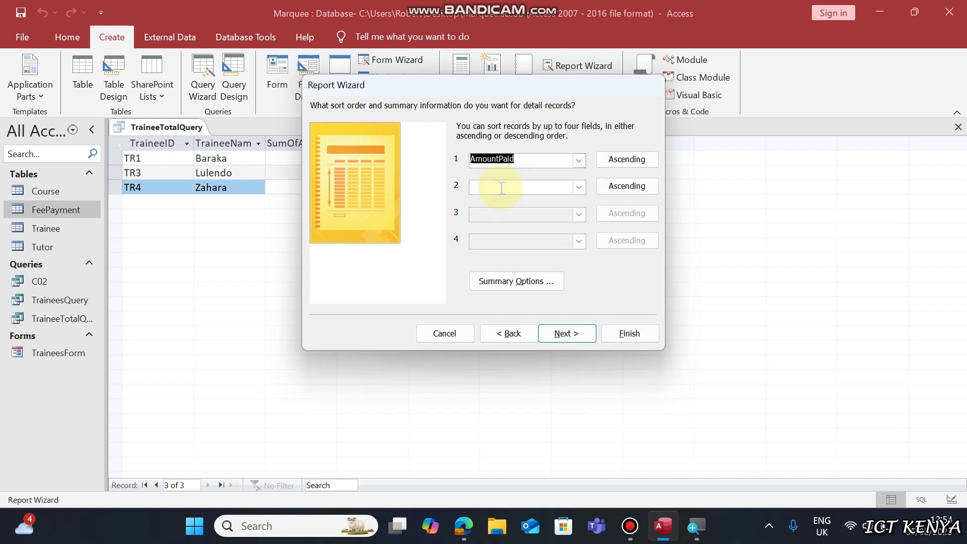
pyautogui.click(604, 159)
pyautogui.click(560, 330)
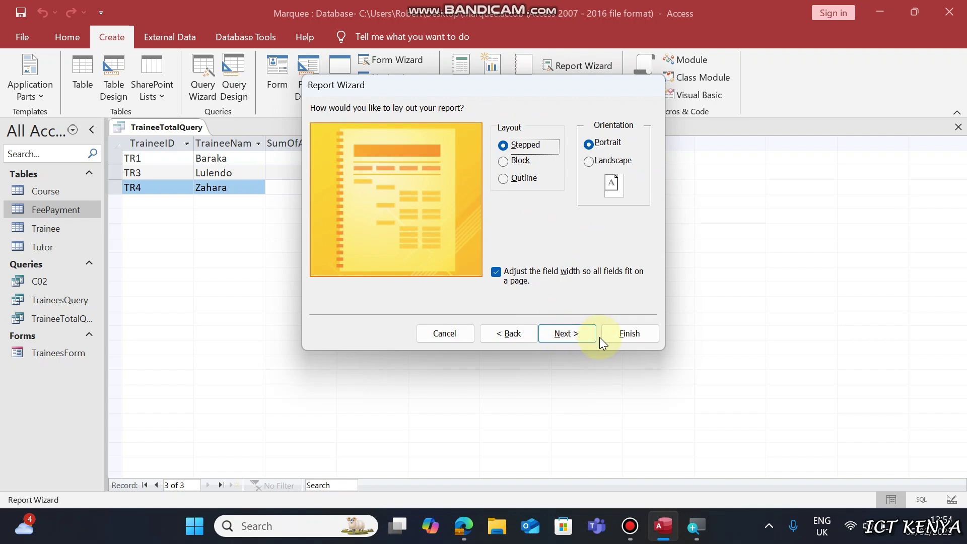
pyautogui.click(621, 335)
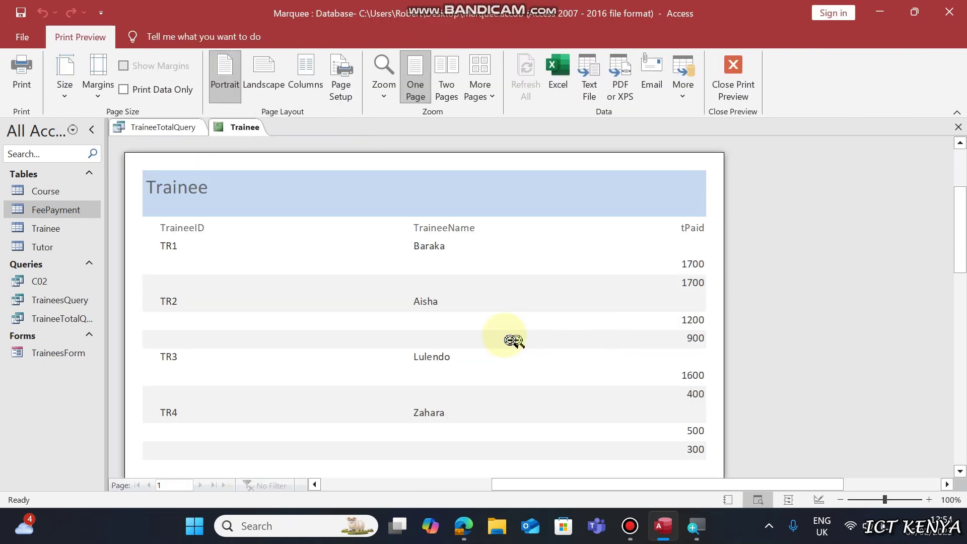
# Compare the Trainee report preview with the exam PDF, then switch it to Design View.
pyautogui.scroll(-3, 514, 357)
pyautogui.scroll(3, 515, 364)
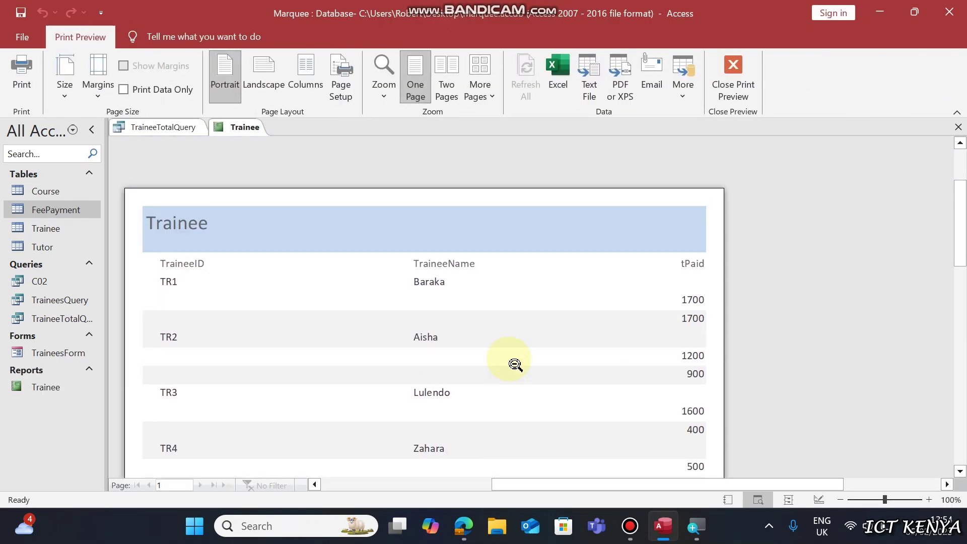
pyautogui.click(466, 511)
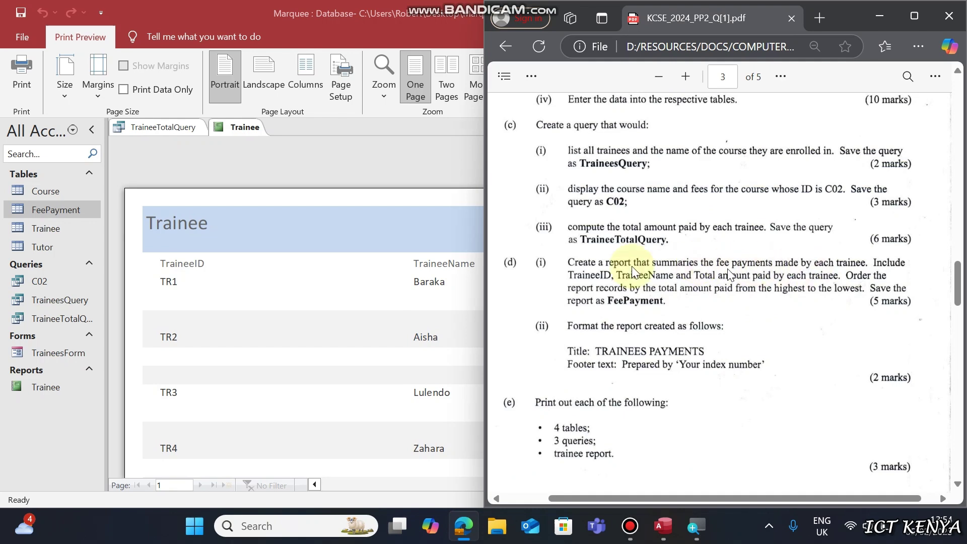
pyautogui.click(280, 280)
pyautogui.click(508, 252)
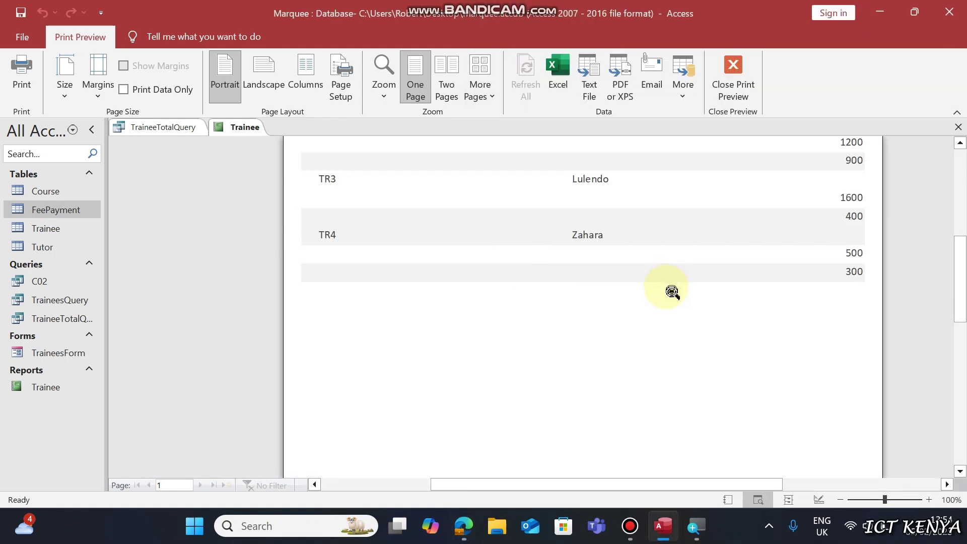
pyautogui.scroll(5, 670, 291)
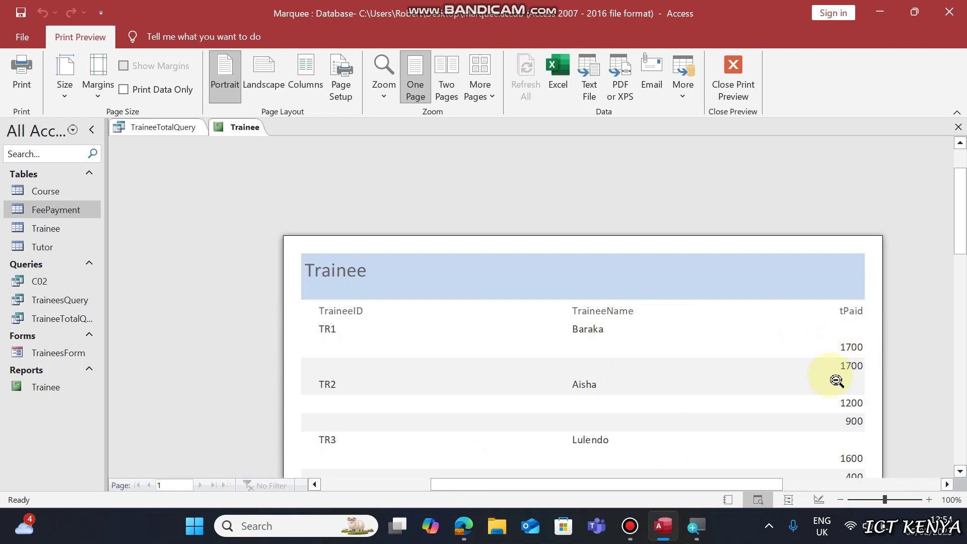
pyautogui.scroll(-1, 836, 381)
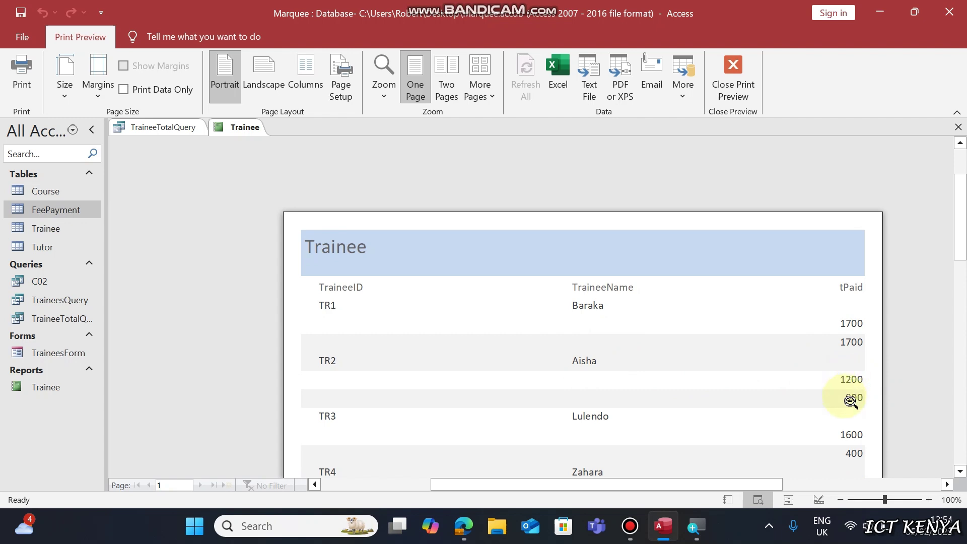
pyautogui.scroll(-2, 810, 389)
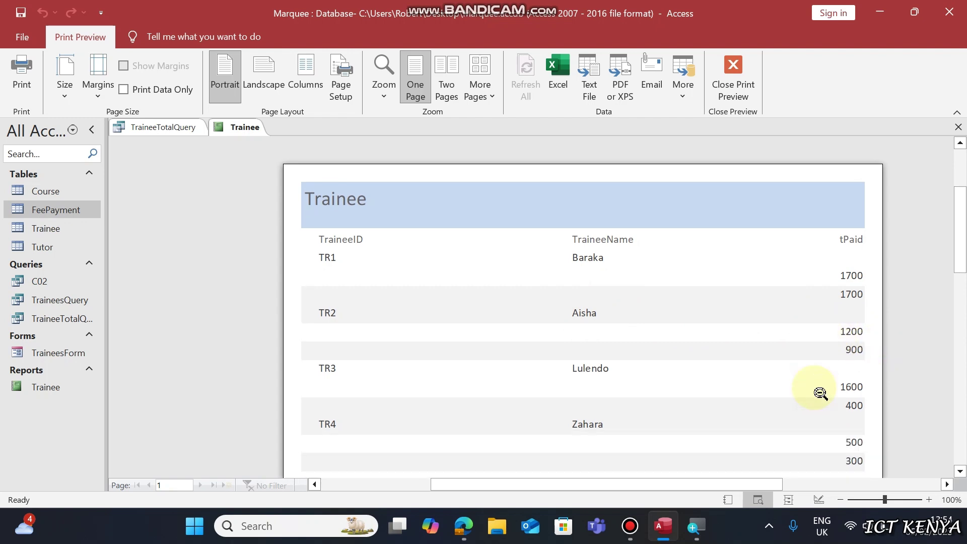
pyautogui.rightClick(236, 132)
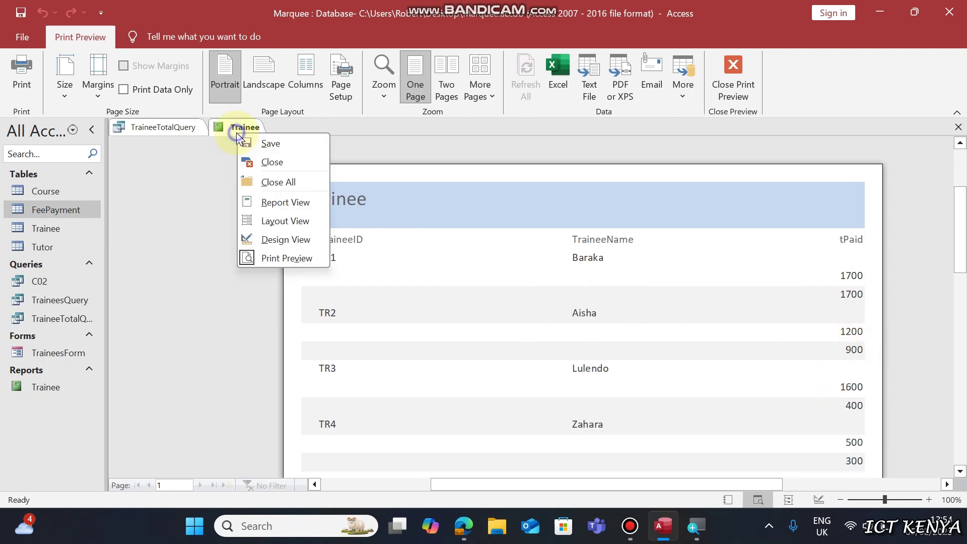
pyautogui.click(290, 236)
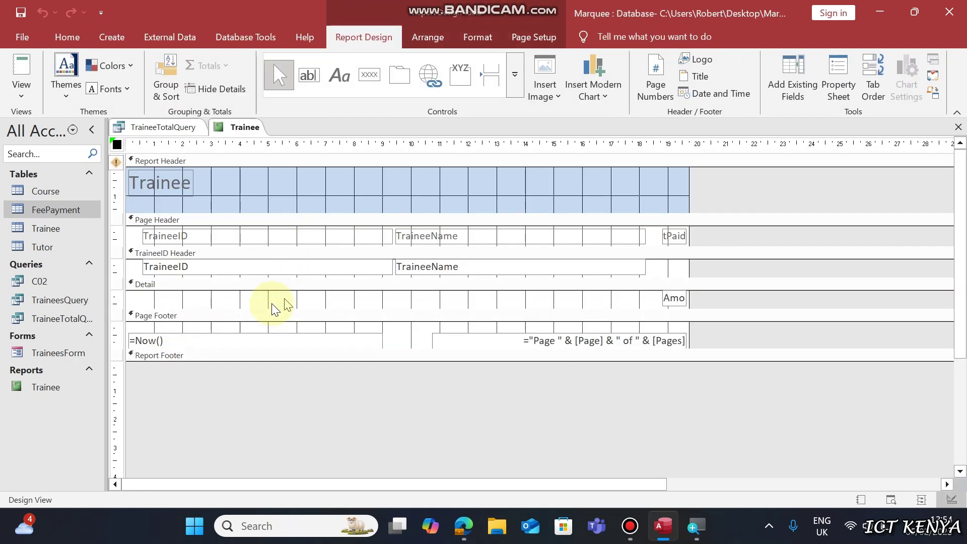
# Total AmountPaid as a Sum per TraineeID group, shown in a group footer subtotal.
pyautogui.click(170, 68)
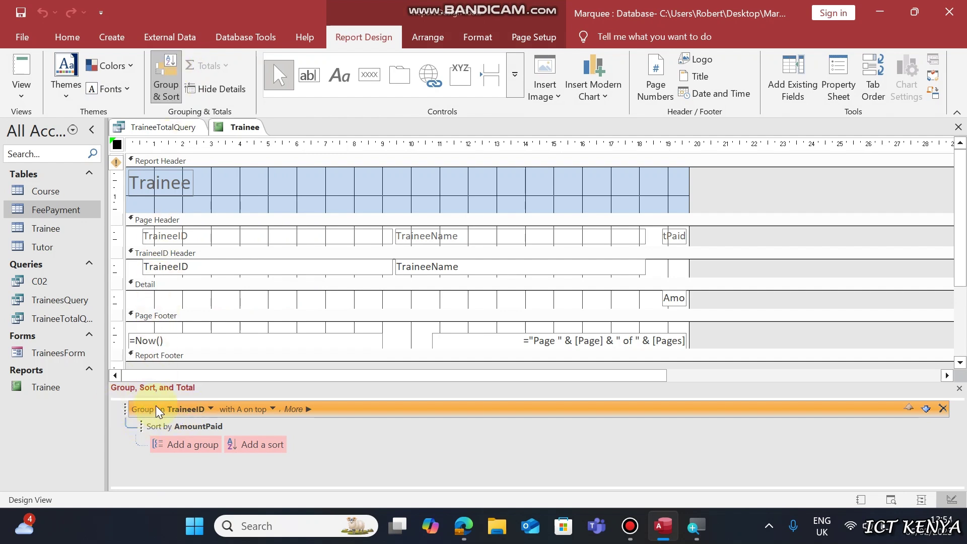
pyautogui.click(304, 409)
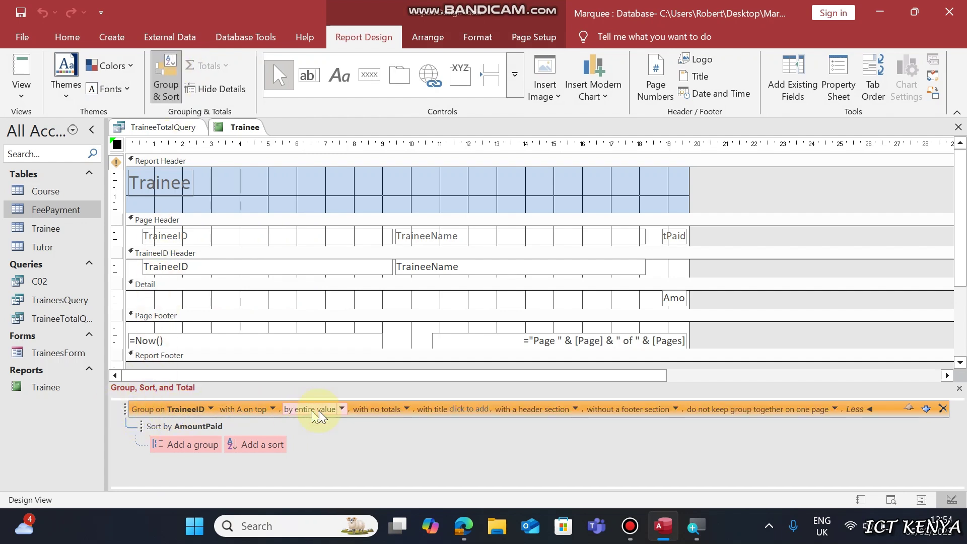
pyautogui.click(406, 409)
pyautogui.click(514, 415)
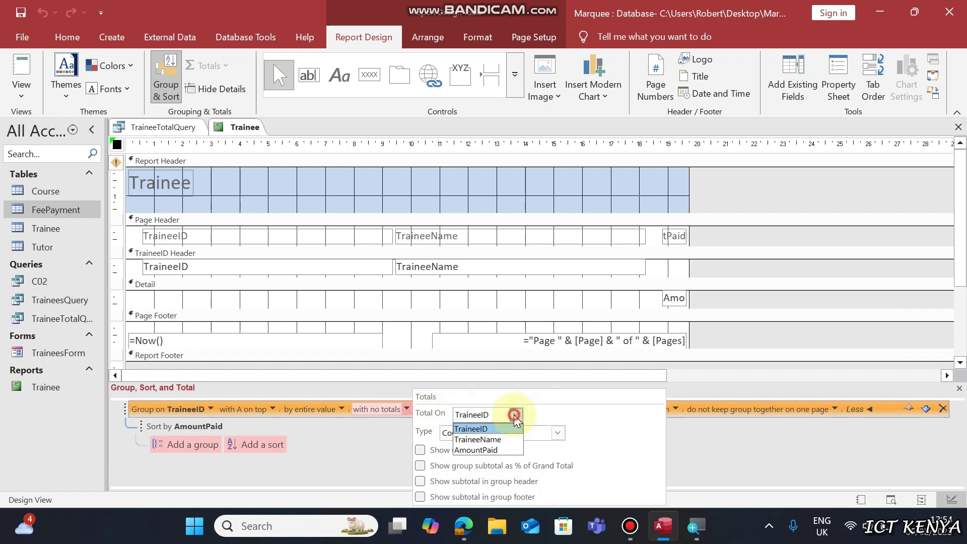
pyautogui.click(491, 449)
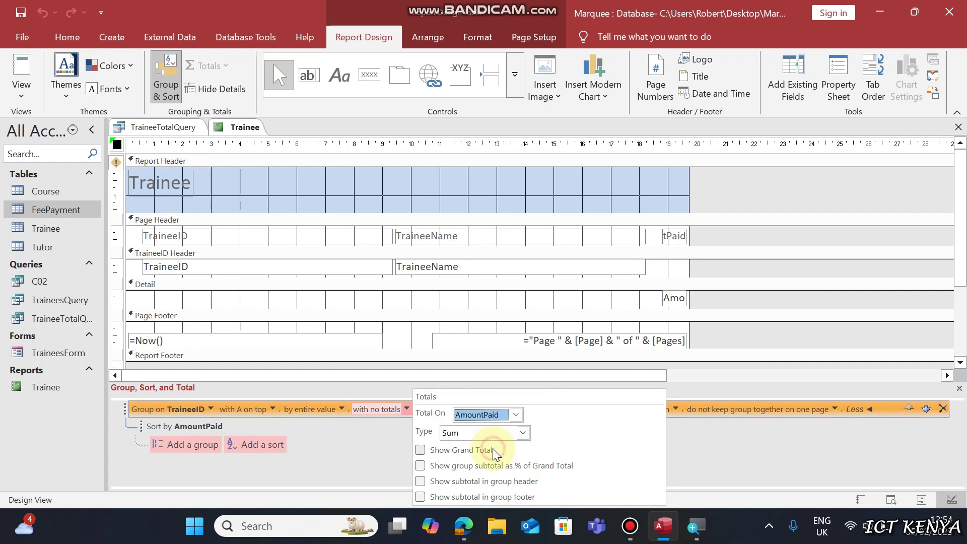
pyautogui.click(523, 433)
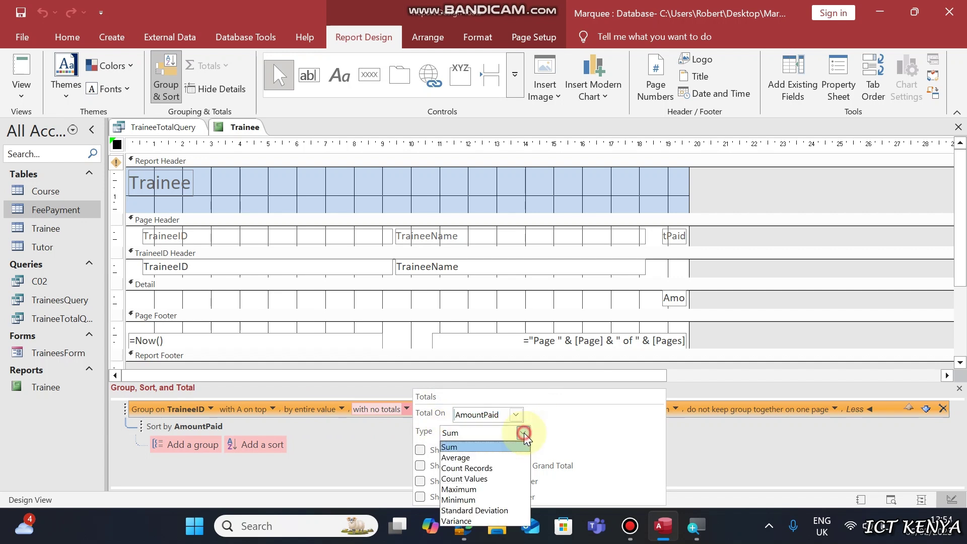
pyautogui.click(524, 434)
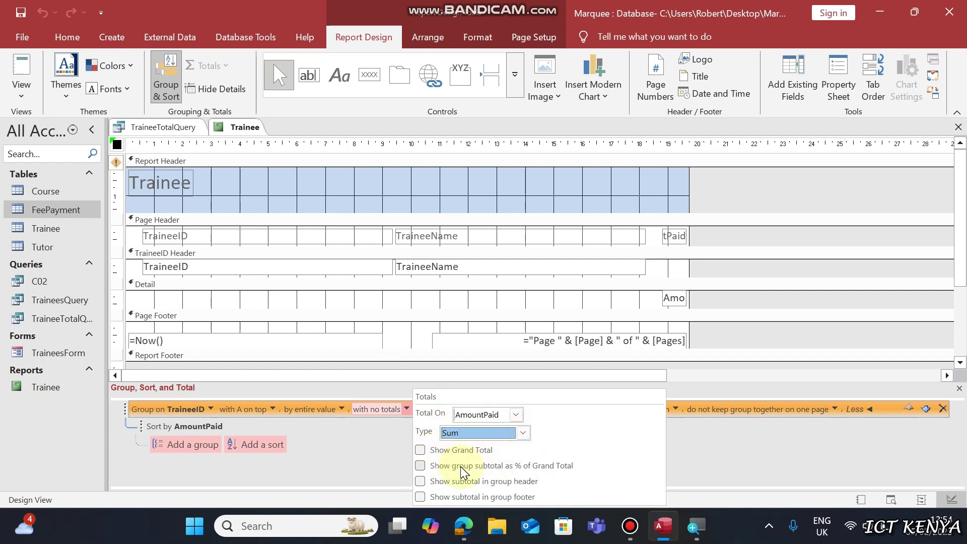
pyautogui.click(420, 497)
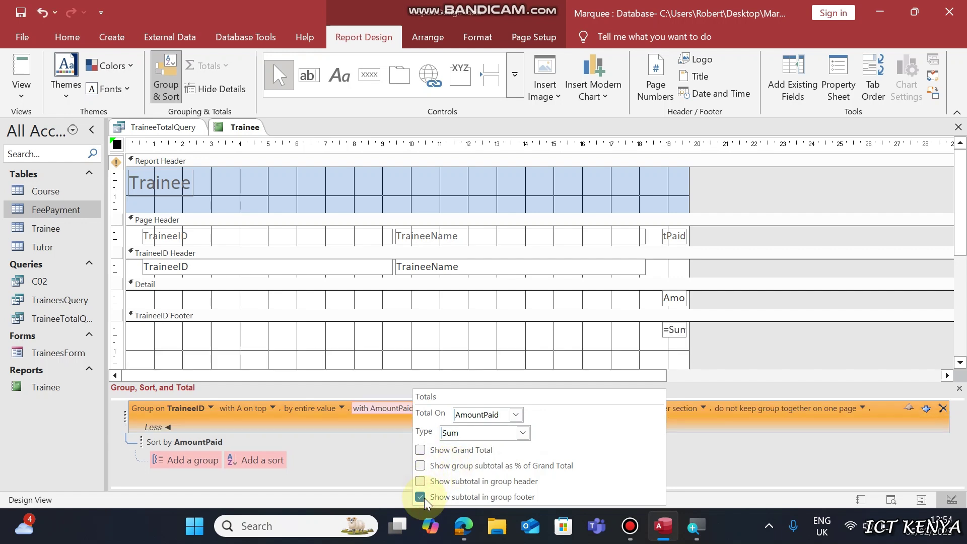
pyautogui.rightClick(253, 127)
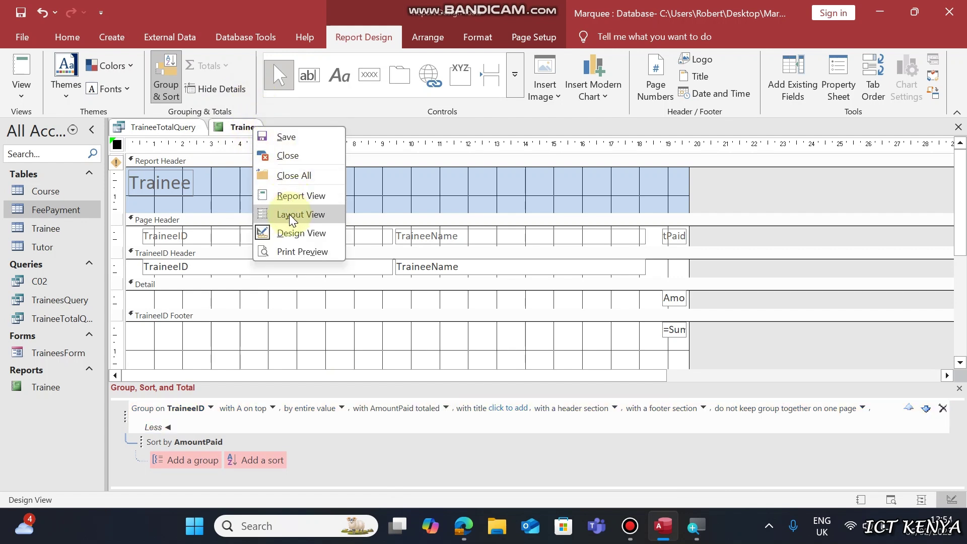
# Preview the Trainee report, then switch it to Layout View.
pyautogui.click(291, 251)
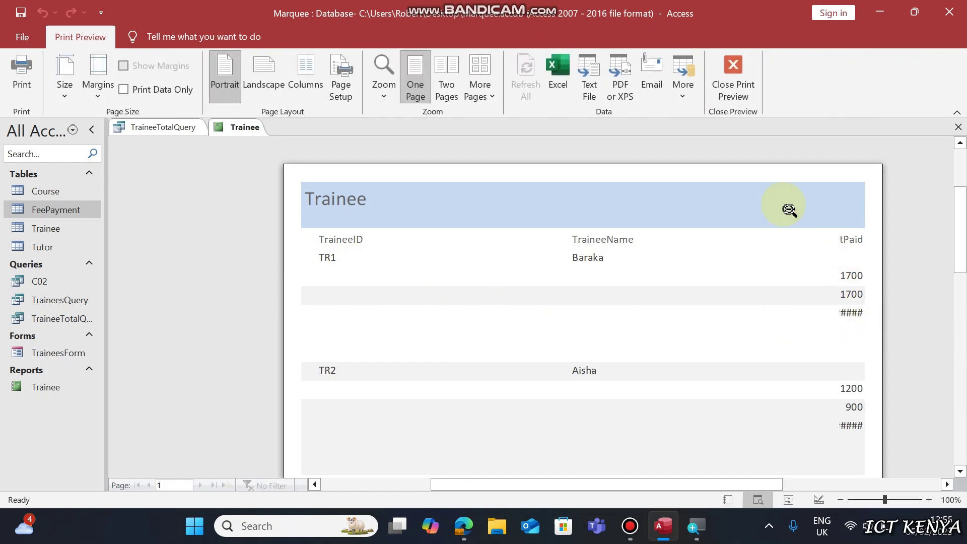
pyautogui.scroll(-3, 787, 226)
pyautogui.scroll(5, 788, 287)
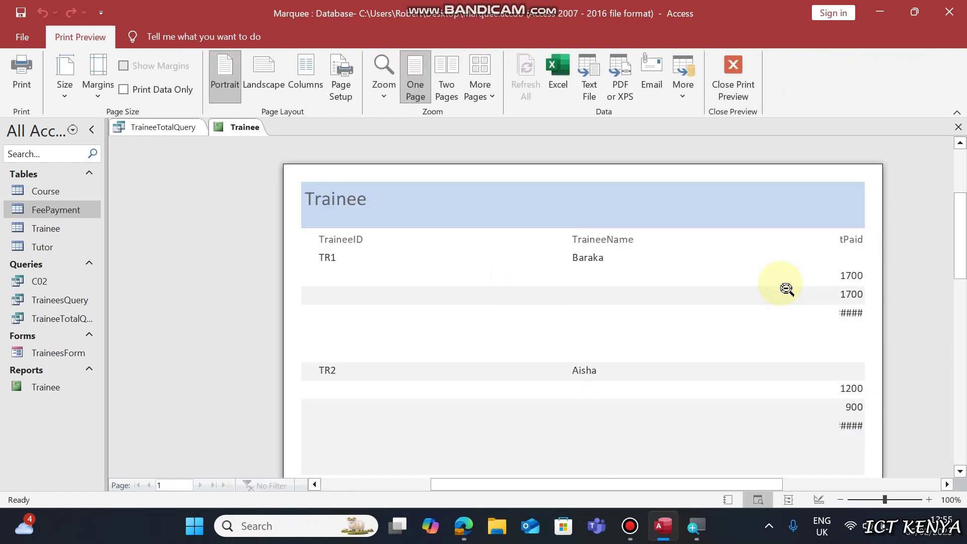
pyautogui.rightClick(780, 240)
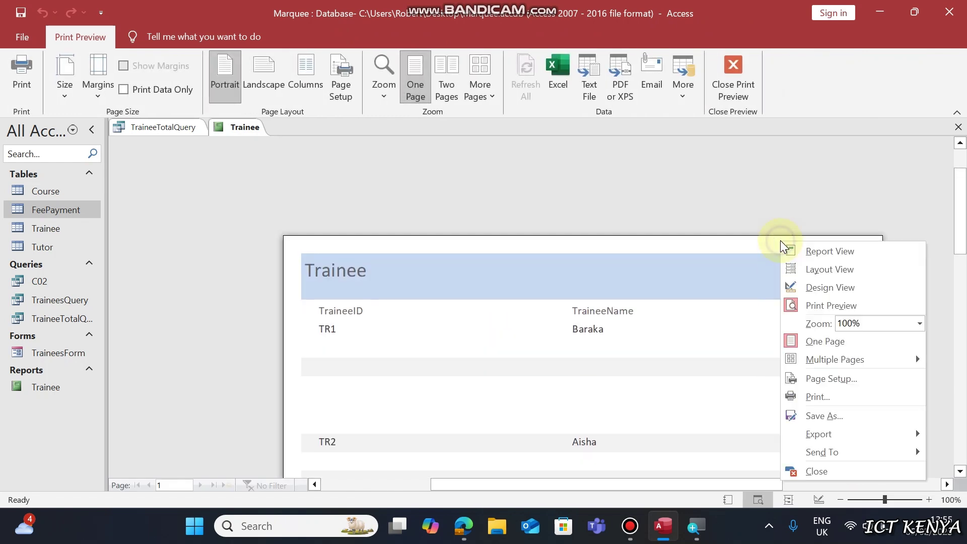
pyautogui.click(808, 270)
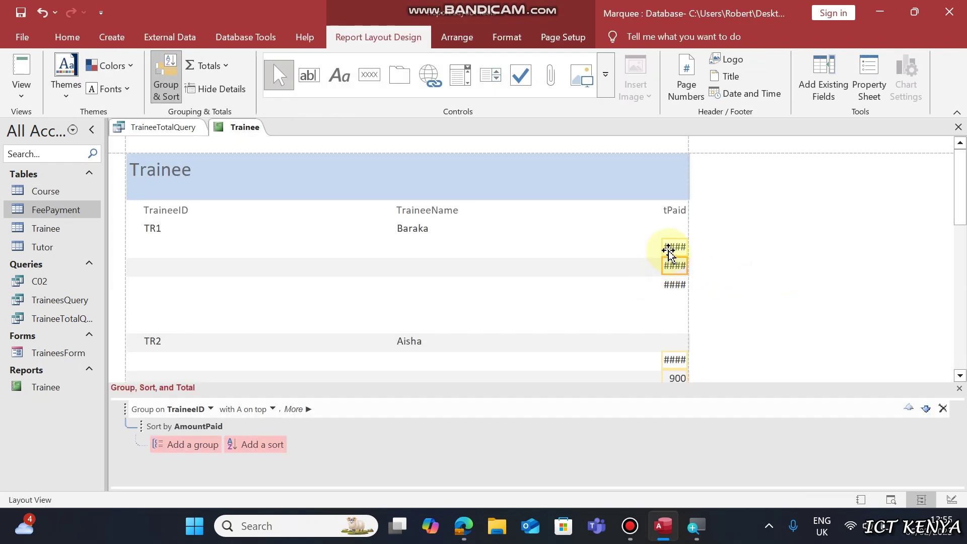
# Widen the AmountPaid values and heading so the full heading shows, then preview again.
pyautogui.moveTo(664, 248); pyautogui.dragTo(618, 238)
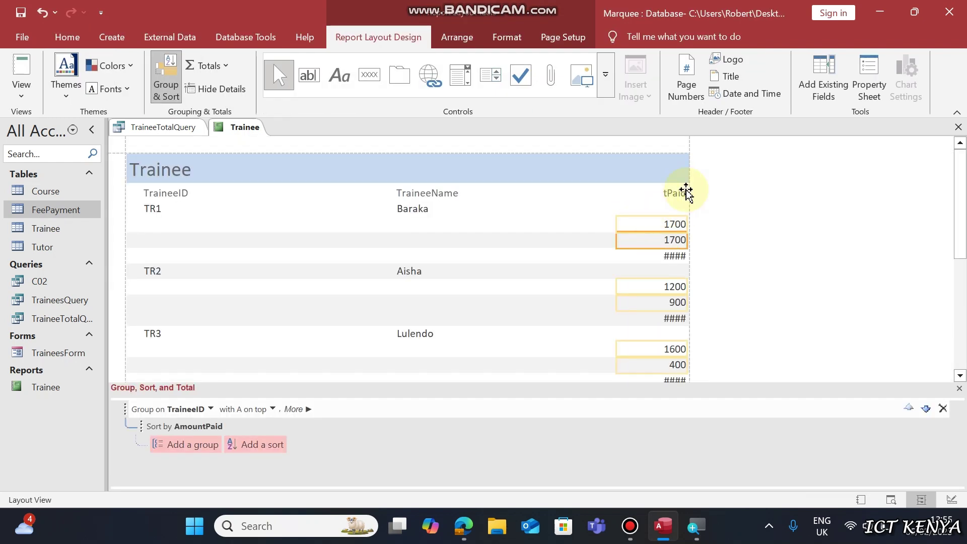
pyautogui.click(681, 194)
pyautogui.moveTo(663, 194); pyautogui.dragTo(577, 195)
pyautogui.click(616, 223)
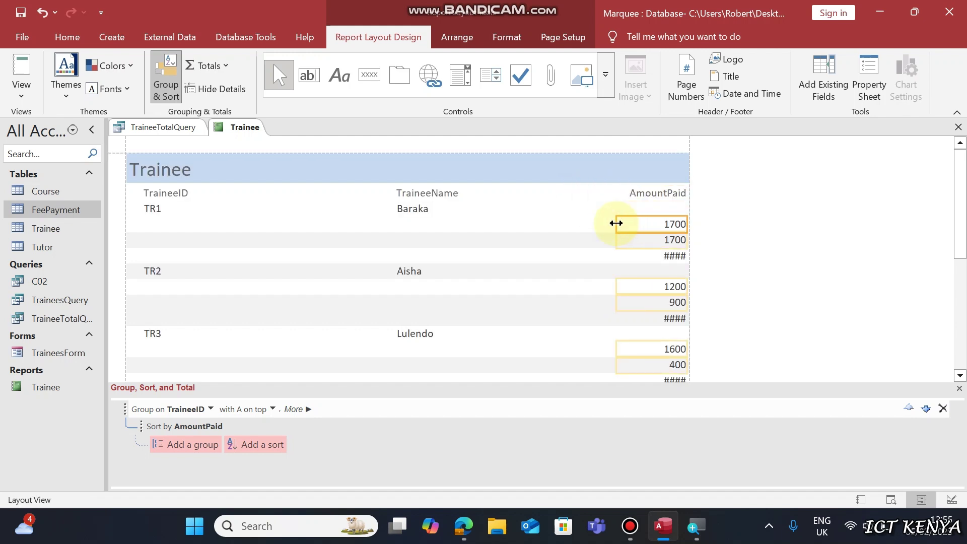
pyautogui.click(658, 323)
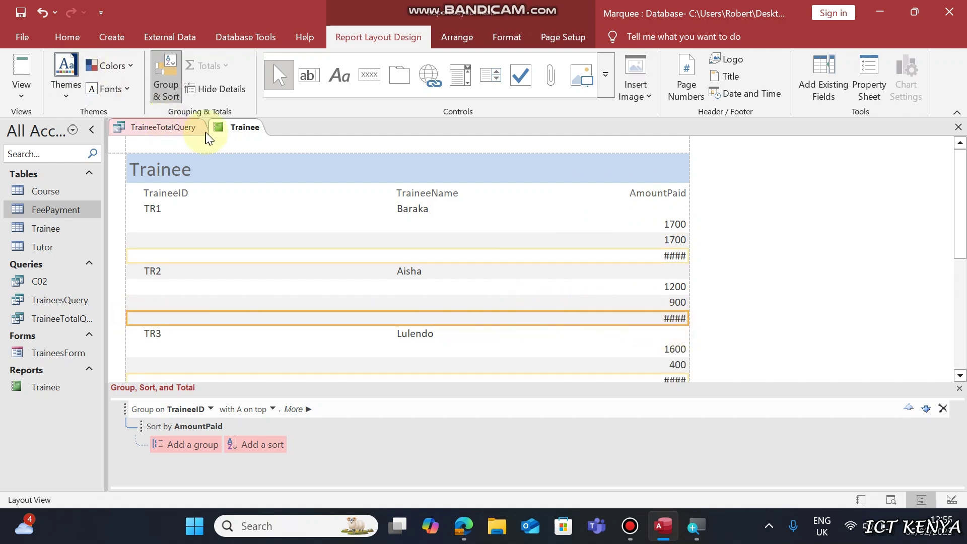
pyautogui.rightClick(239, 129)
pyautogui.click(285, 252)
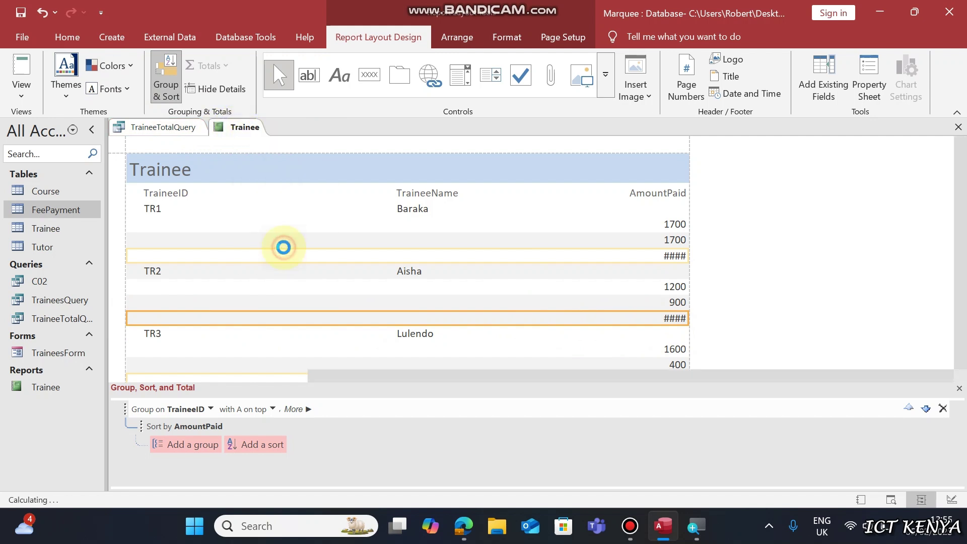
# In Design View widen the AmountPaid and =Sum boxes so totals display, then view the report.
pyautogui.scroll(-1, 917, 299)
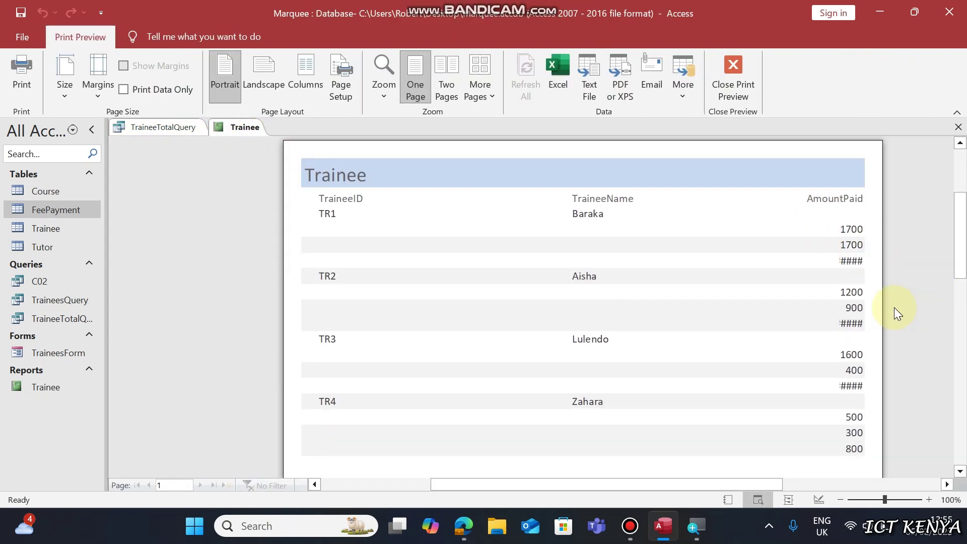
pyautogui.rightClick(620, 248)
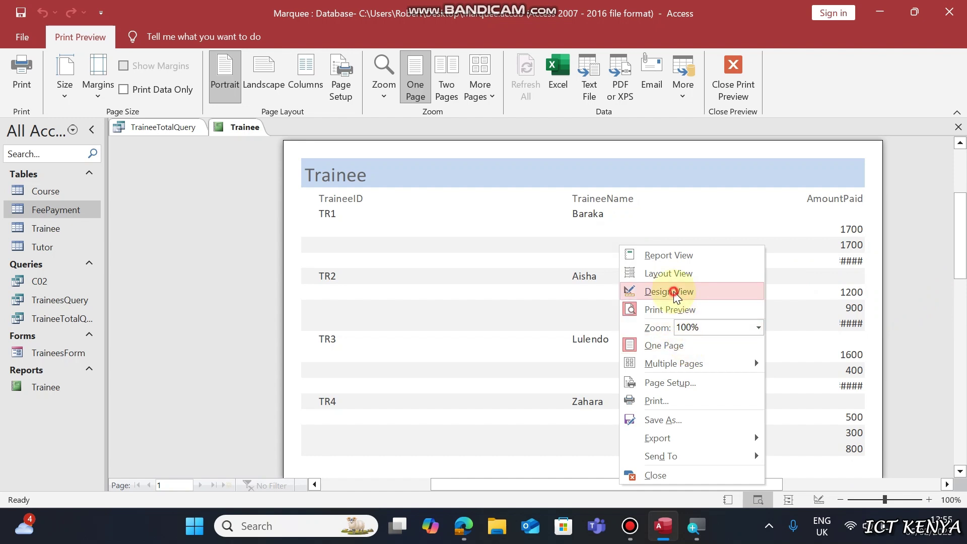
pyautogui.click(672, 291)
pyautogui.click(625, 277)
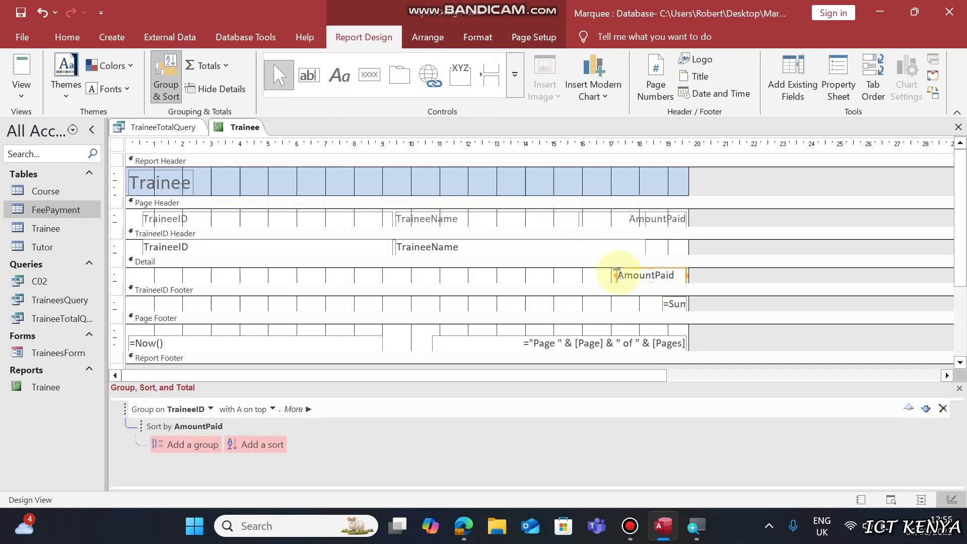
pyautogui.moveTo(615, 276); pyautogui.dragTo(599, 275)
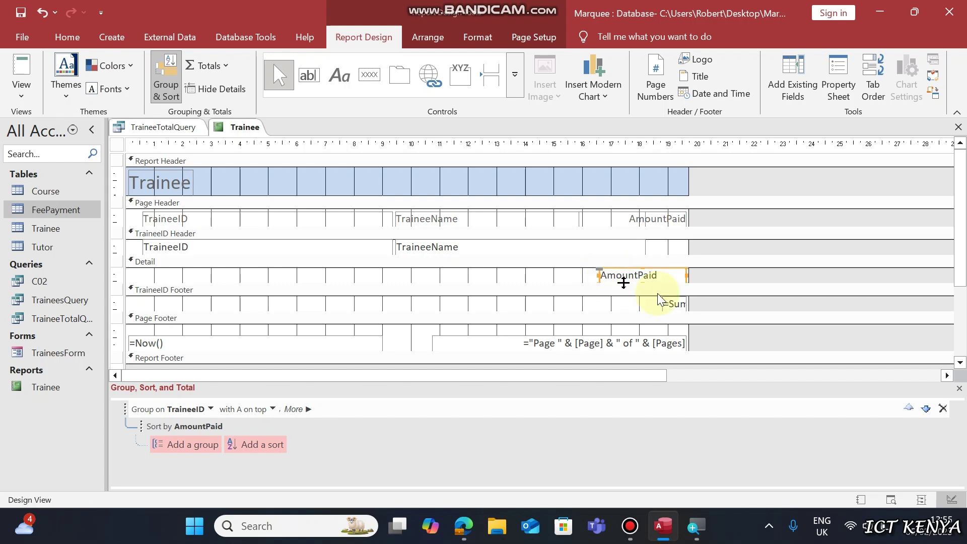
pyautogui.moveTo(662, 303); pyautogui.dragTo(584, 302)
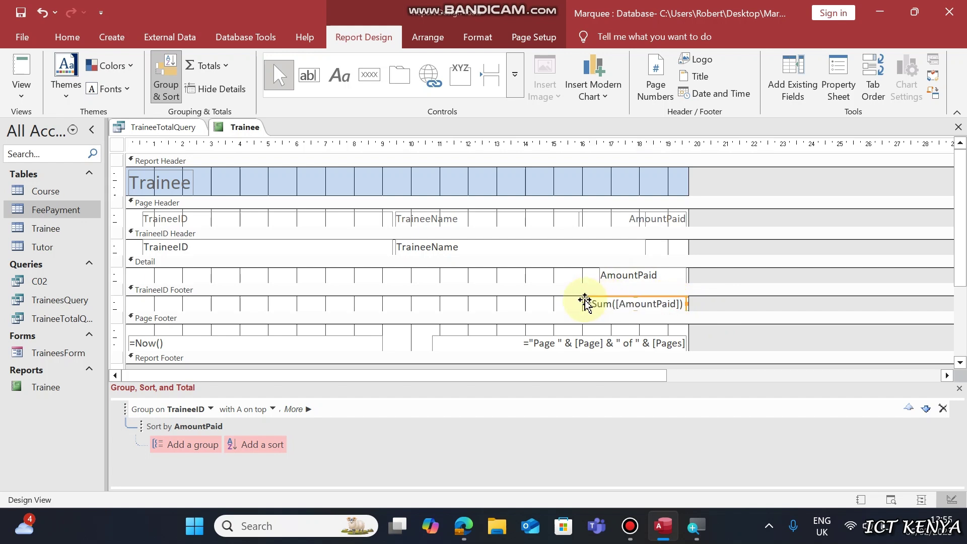
pyautogui.rightClick(222, 128)
pyautogui.click(272, 194)
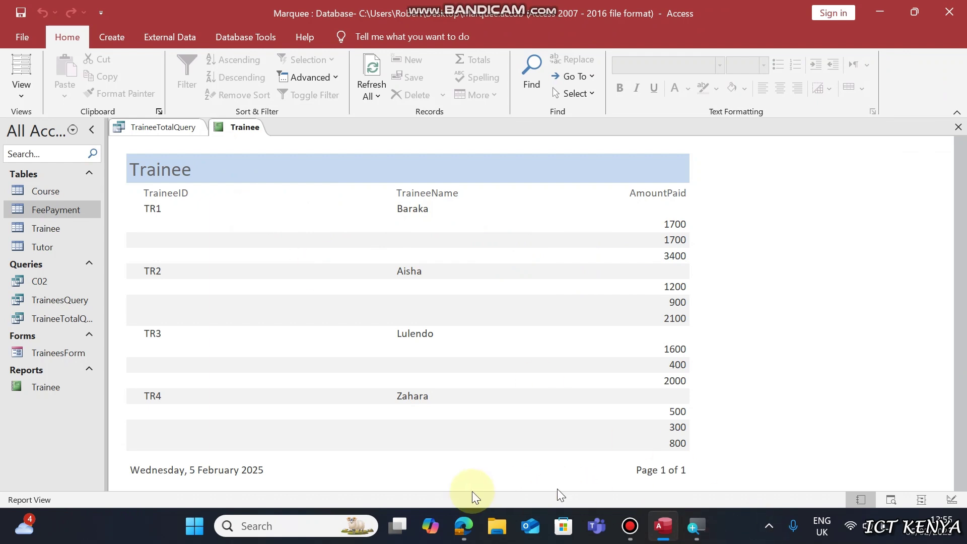
# Check the report against the exam PDF and return it to Design View.
pyautogui.click(464, 529)
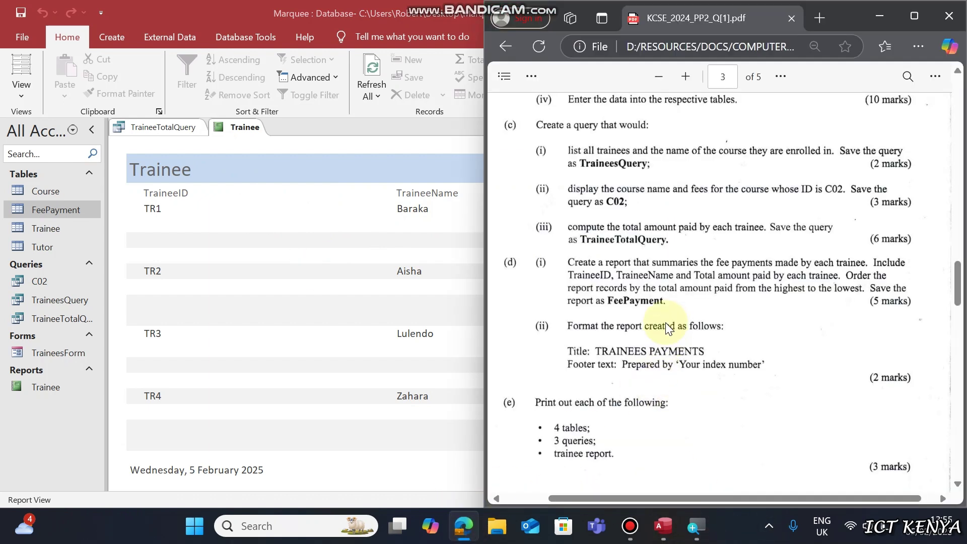
pyautogui.scroll(-1, 665, 322)
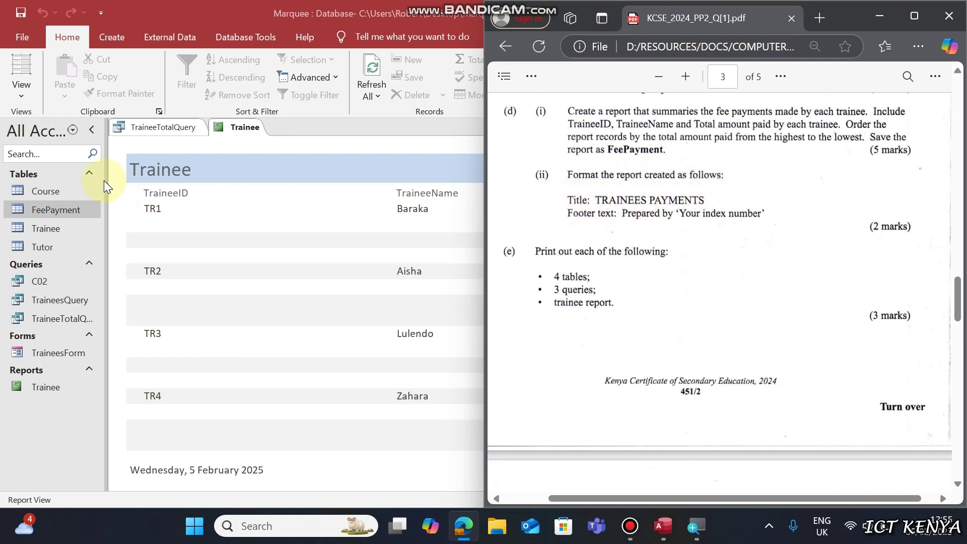
pyautogui.click(173, 169)
pyautogui.rightClick(175, 171)
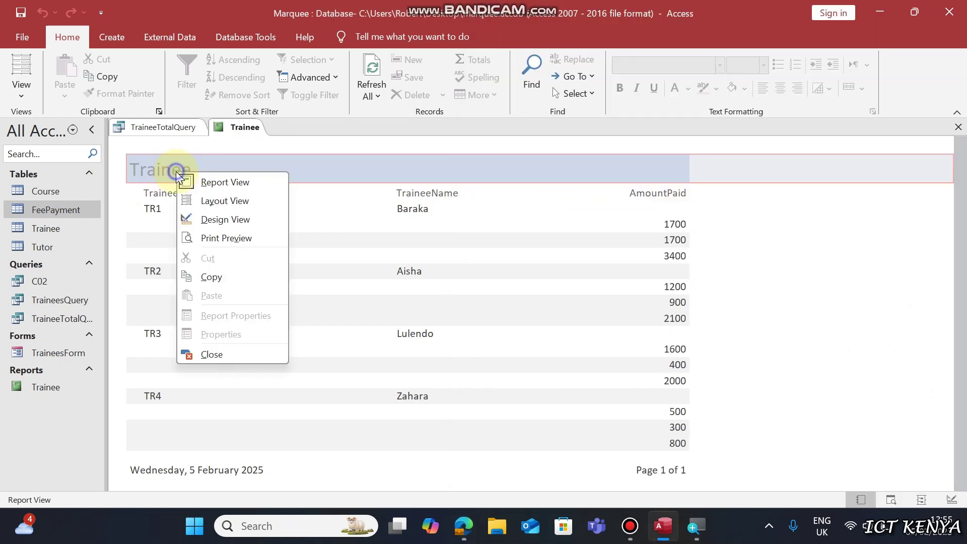
pyautogui.click(226, 220)
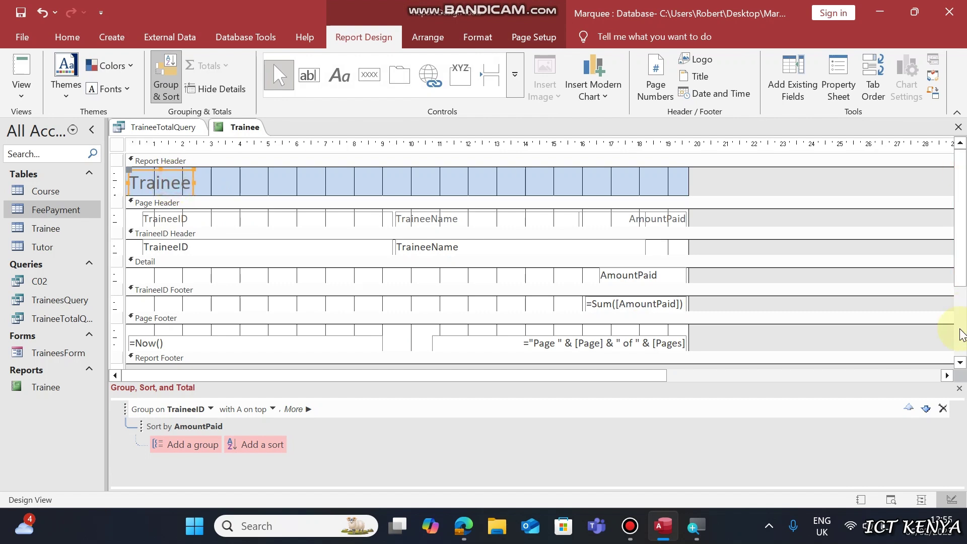
# Overwrite the report header title with a trainee payment heading, fixing a typo.
pyautogui.click(960, 335)
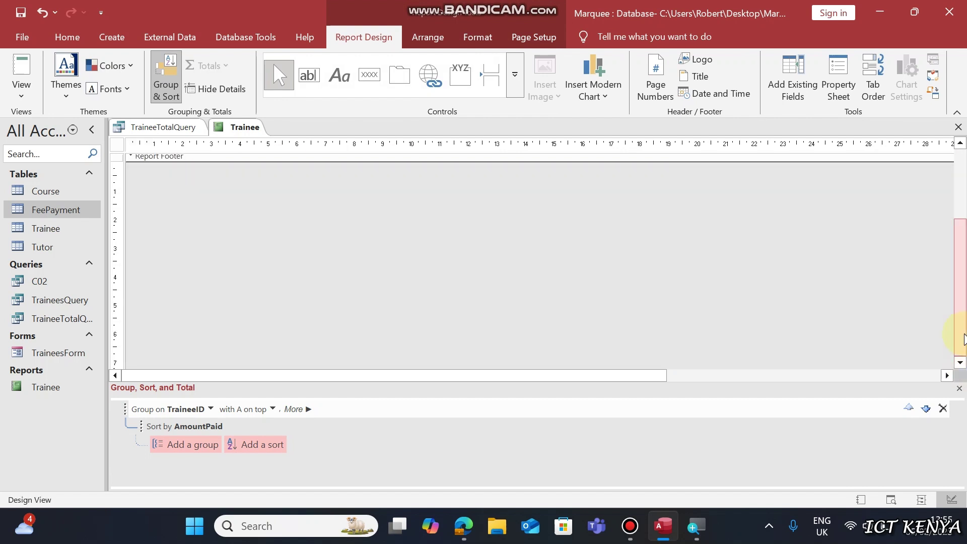
pyautogui.moveTo(965, 333); pyautogui.dragTo(956, 186)
pyautogui.click(164, 184)
pyautogui.doubleClick(164, 184)
pyautogui.write('TRA')
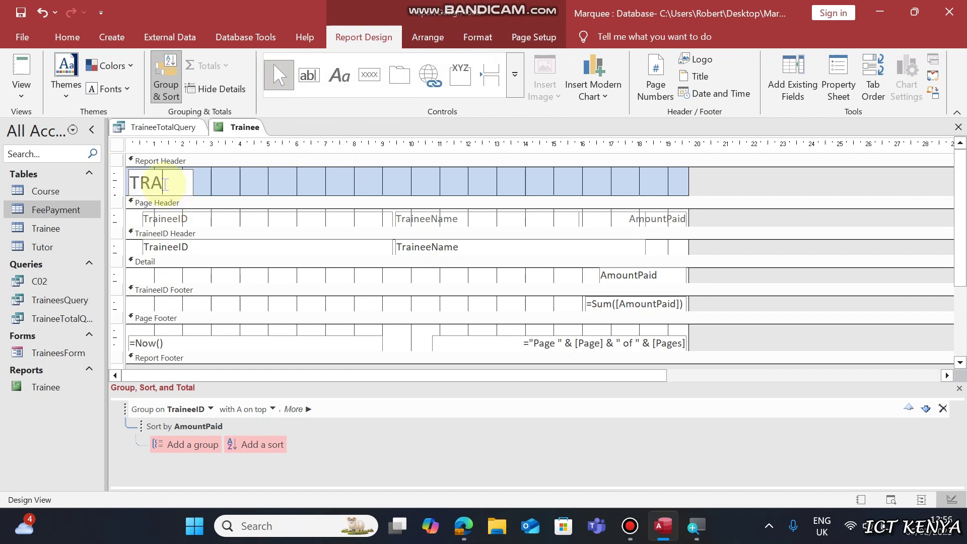
pyautogui.write('INEE PAY')
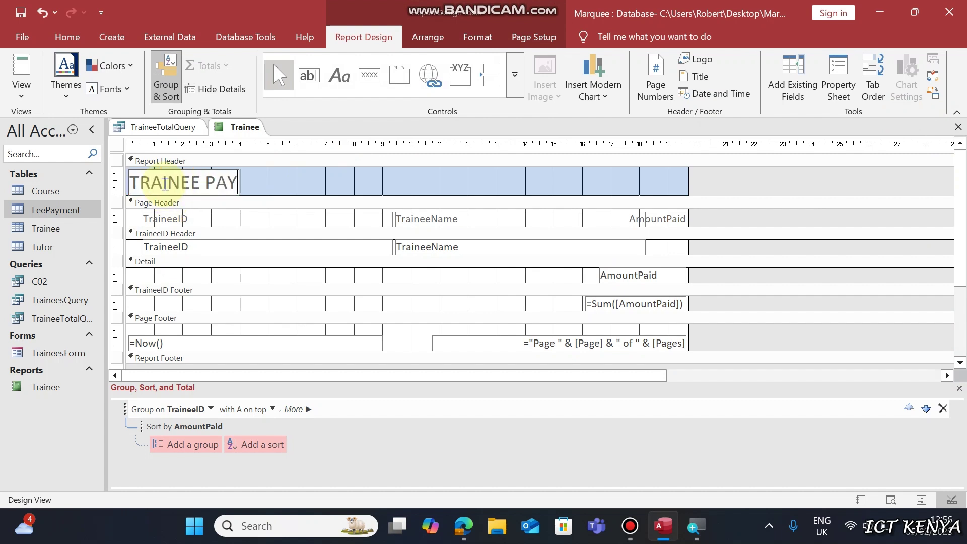
pyautogui.write('MENT')
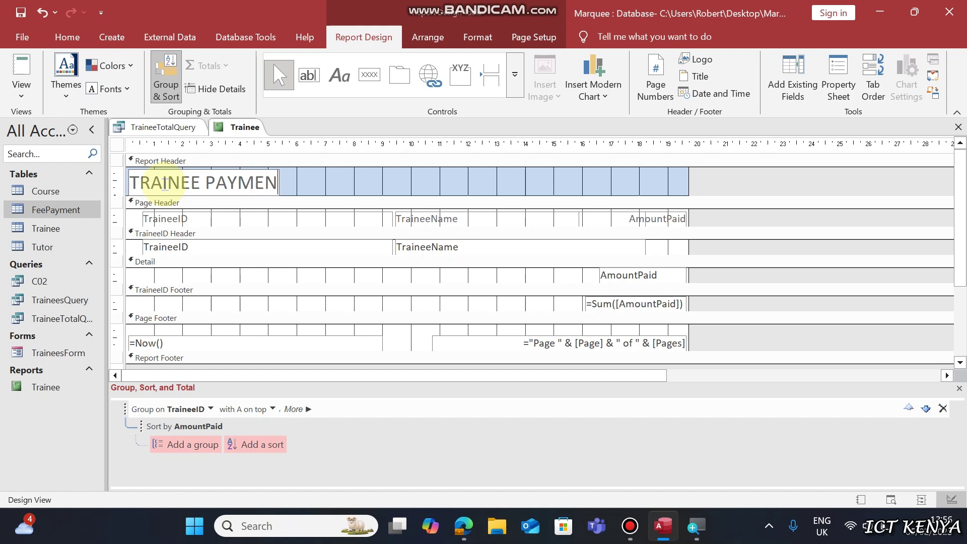
pyautogui.click(312, 216)
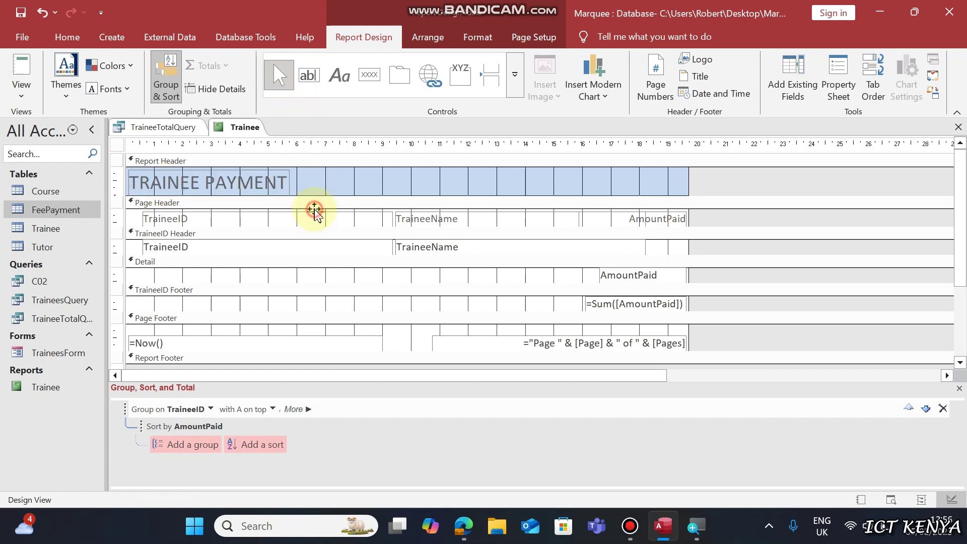
# Add the missing S characters so the title reads TRAINEES PAYMENTS.
pyautogui.click(463, 526)
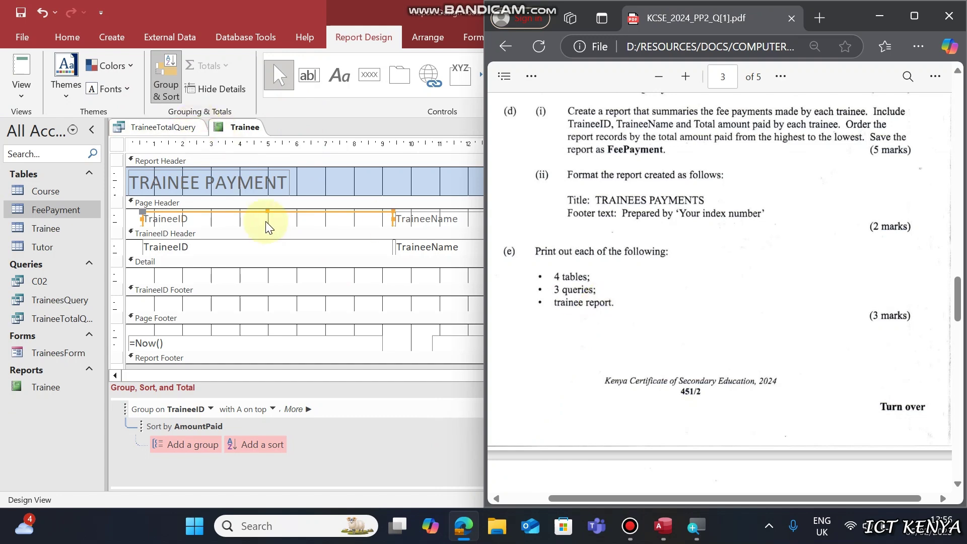
pyautogui.doubleClick(229, 180)
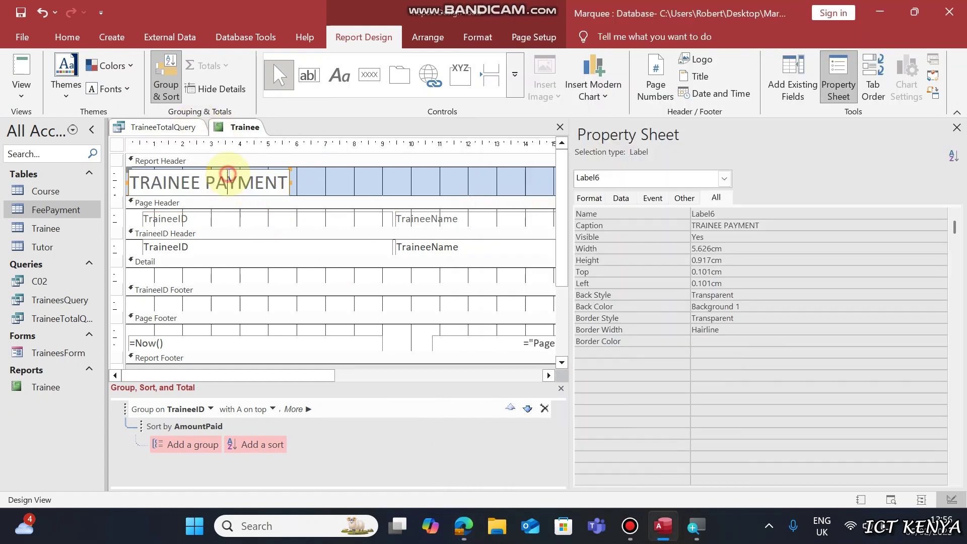
pyautogui.click(204, 183)
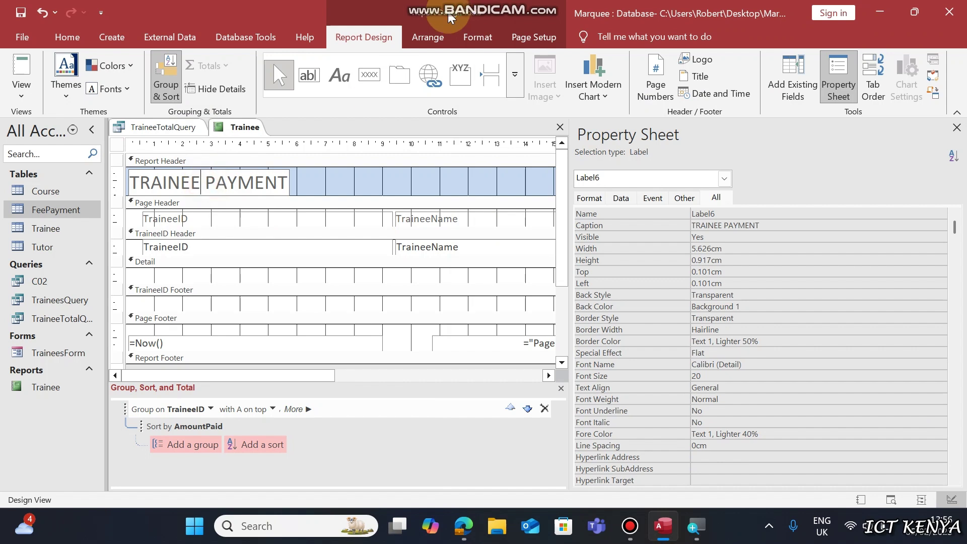
pyautogui.write('s')
pyautogui.press('BackSpace')
pyautogui.press('BackSpace')
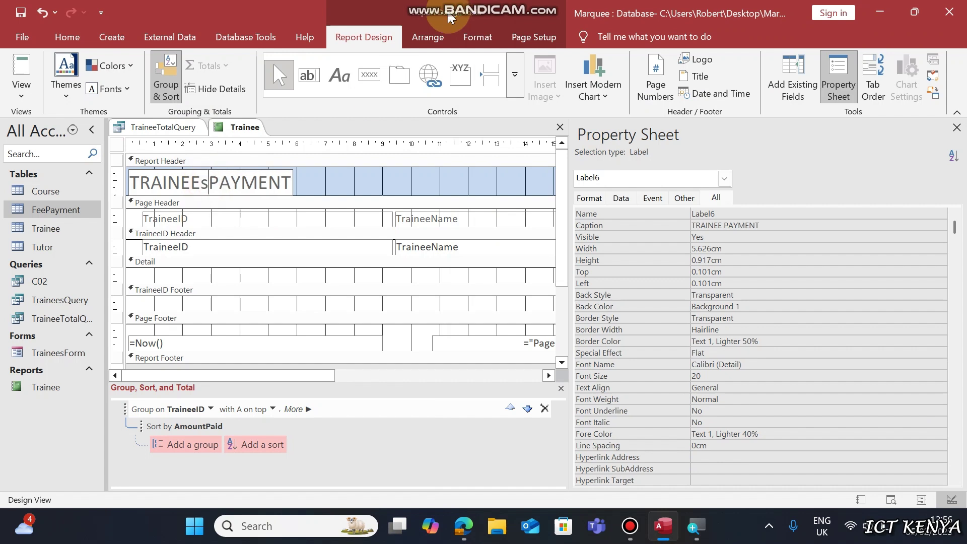
pyautogui.write('S')
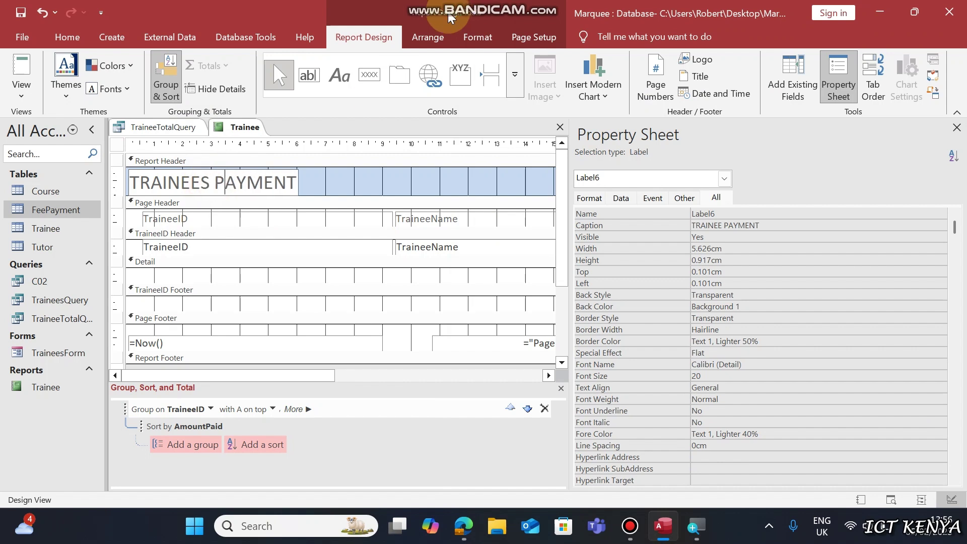
pyautogui.write(' s')
pyautogui.press('BackSpace')
pyautogui.write('S')
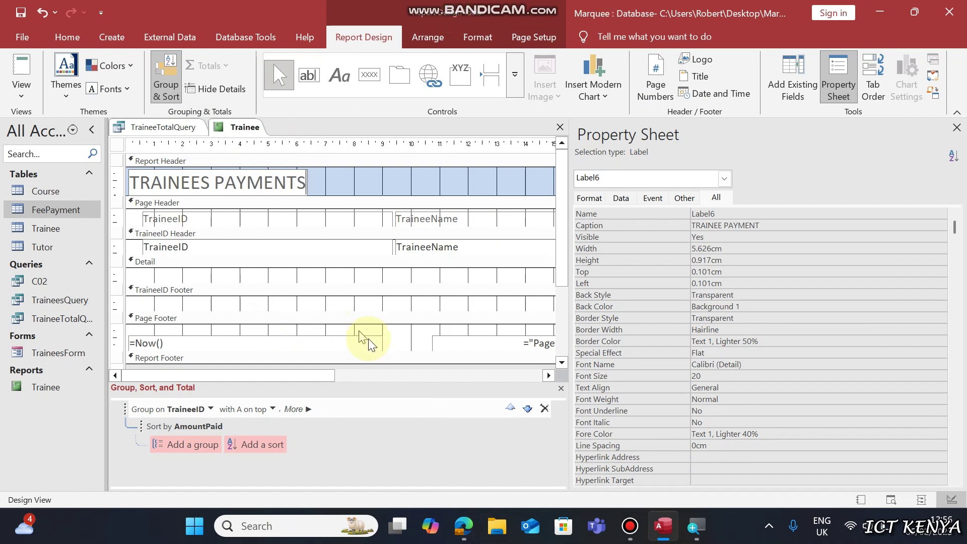
pyautogui.click(378, 301)
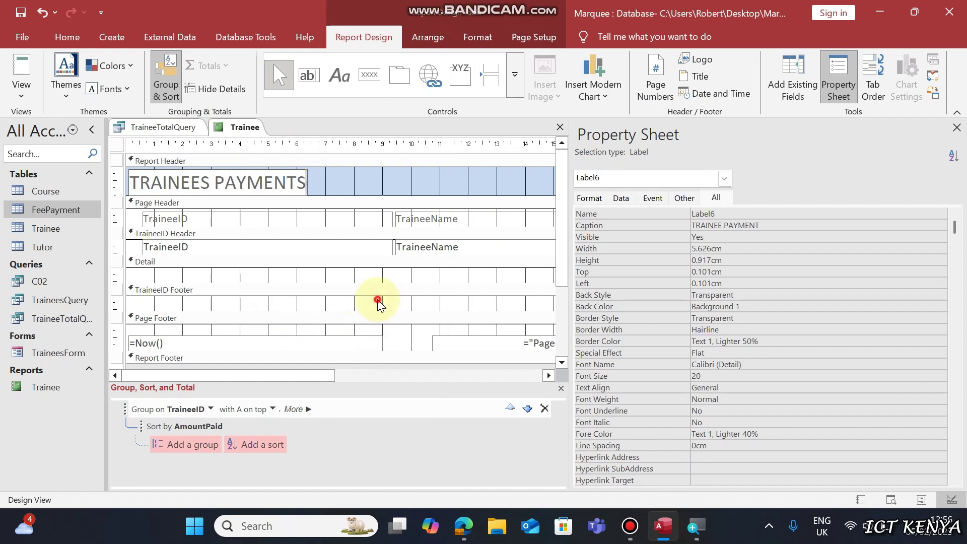
# Replace the page footer's date and page number with a My Index No label.
pyautogui.click(315, 357)
pyautogui.moveTo(322, 350); pyautogui.dragTo(324, 385)
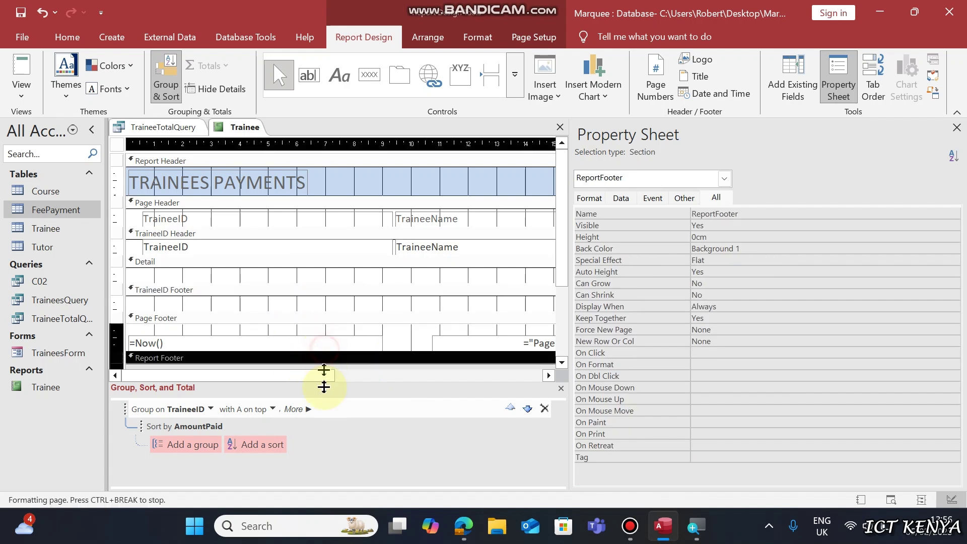
pyautogui.click(255, 320)
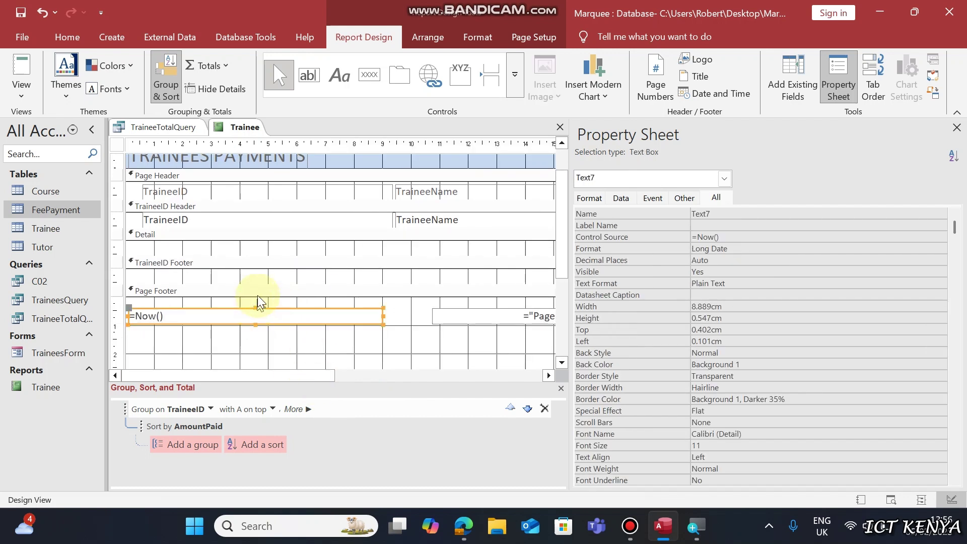
pyautogui.press('Delete')
pyautogui.click(524, 317)
pyautogui.press('Delete')
pyautogui.click(339, 76)
pyautogui.moveTo(155, 309); pyautogui.dragTo(354, 331)
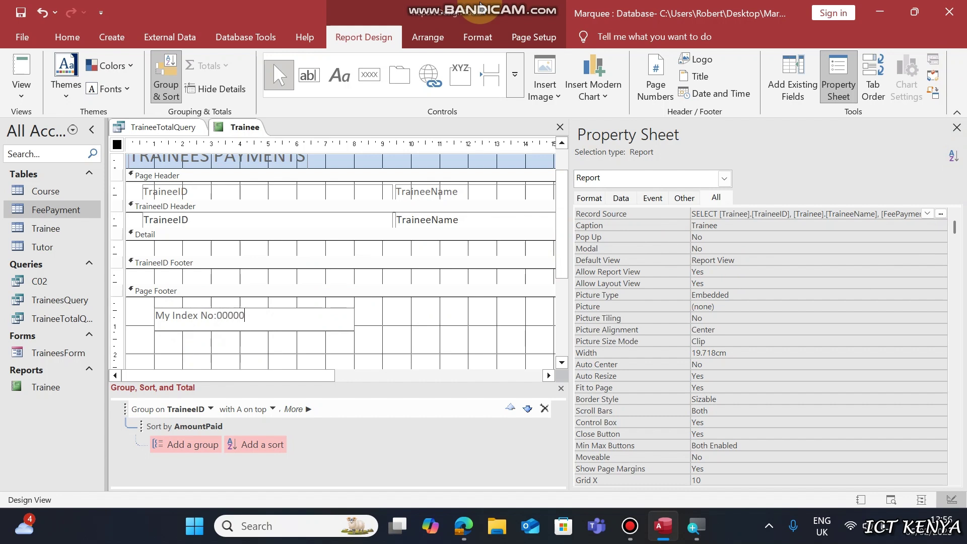
pyautogui.click(380, 339)
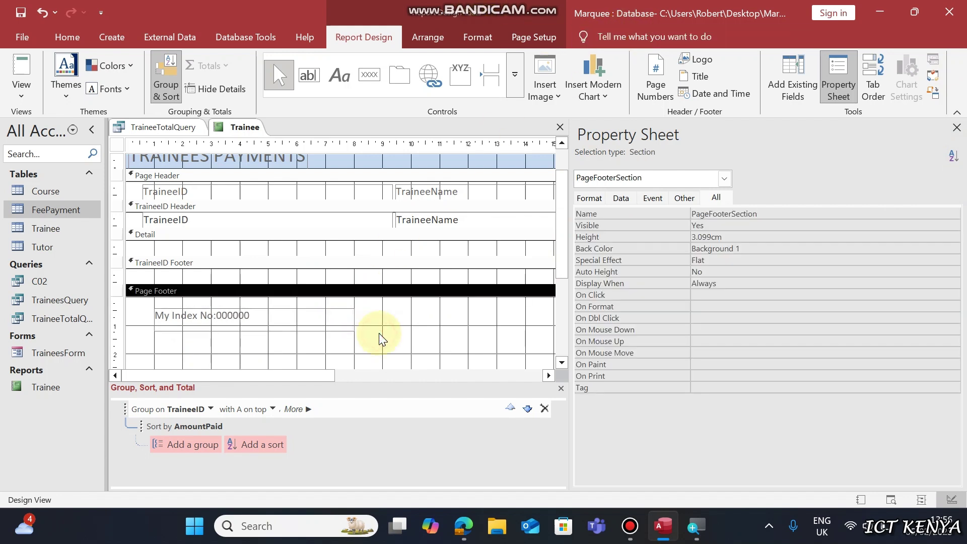
# Close all open database objects and review the exam PDF.
pyautogui.rightClick(235, 129)
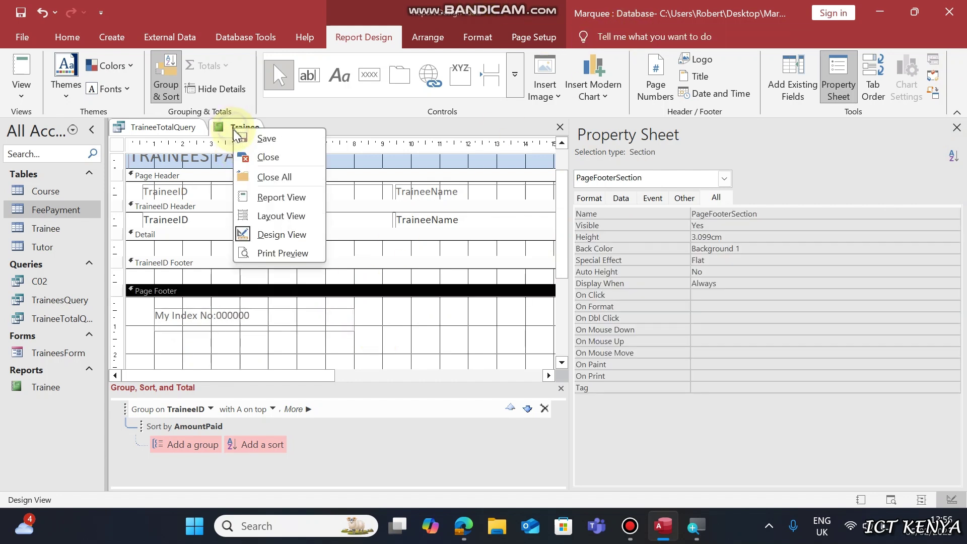
pyautogui.click(259, 176)
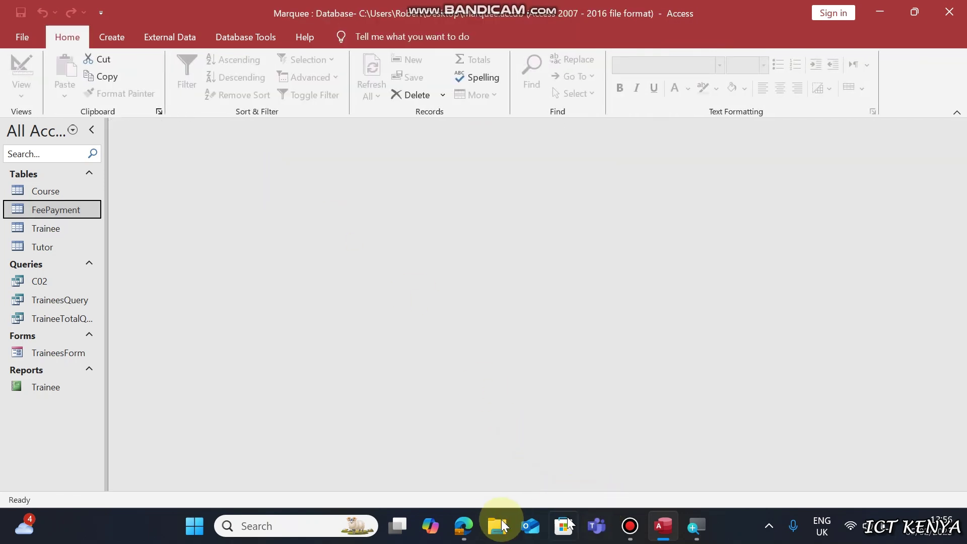
pyautogui.click(464, 528)
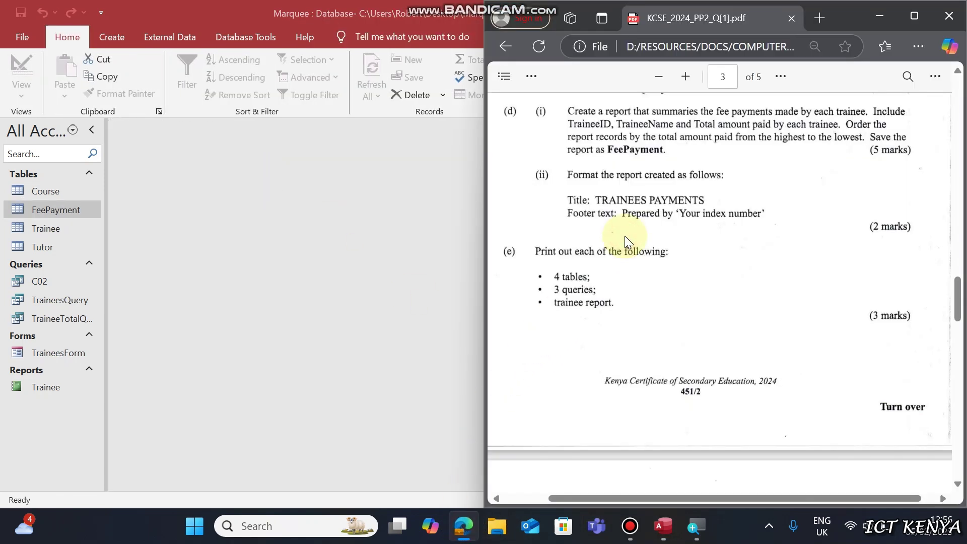
pyautogui.scroll(-1, 625, 237)
pyautogui.scroll(-1, 624, 236)
pyautogui.click(173, 241)
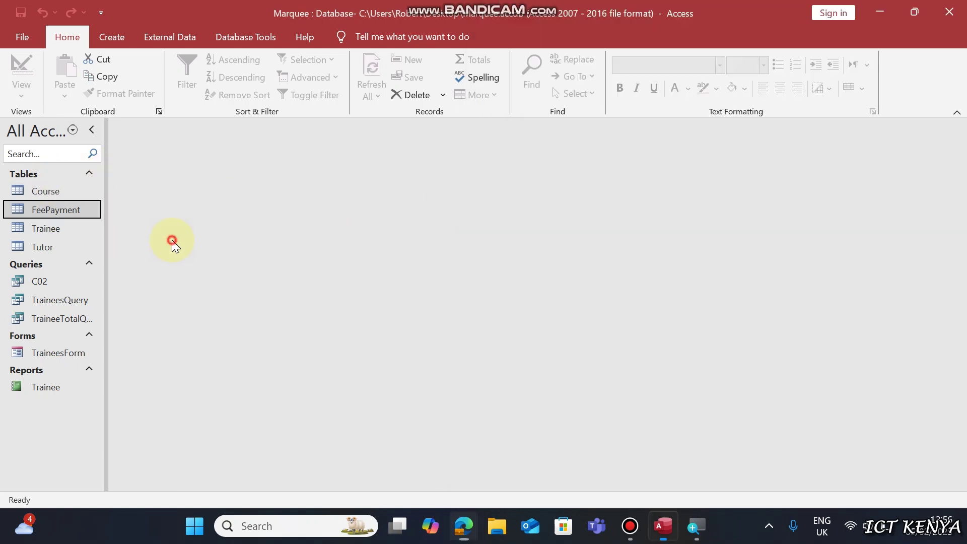
# Open the Course table in print preview, zoomed to full size.
pyautogui.doubleClick(35, 192)
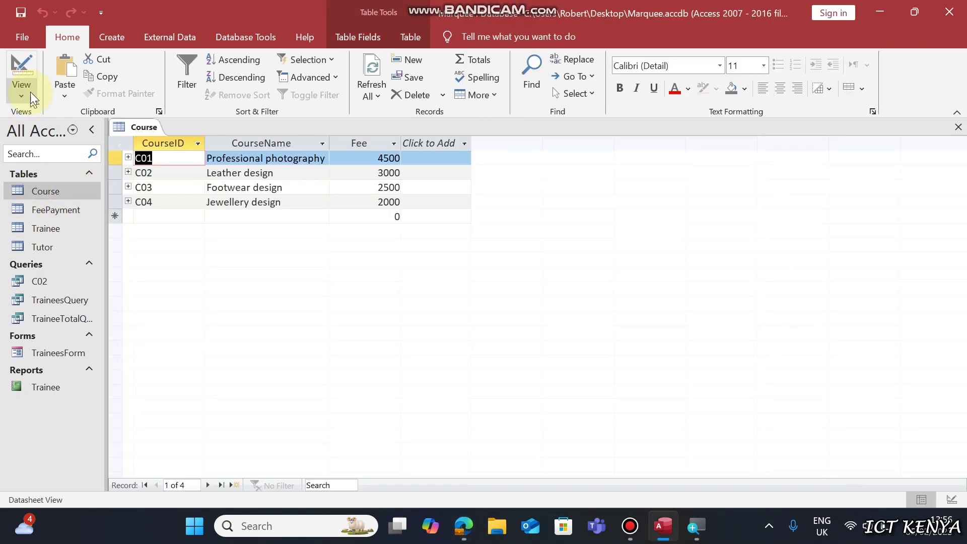
pyautogui.click(26, 38)
pyautogui.click(67, 272)
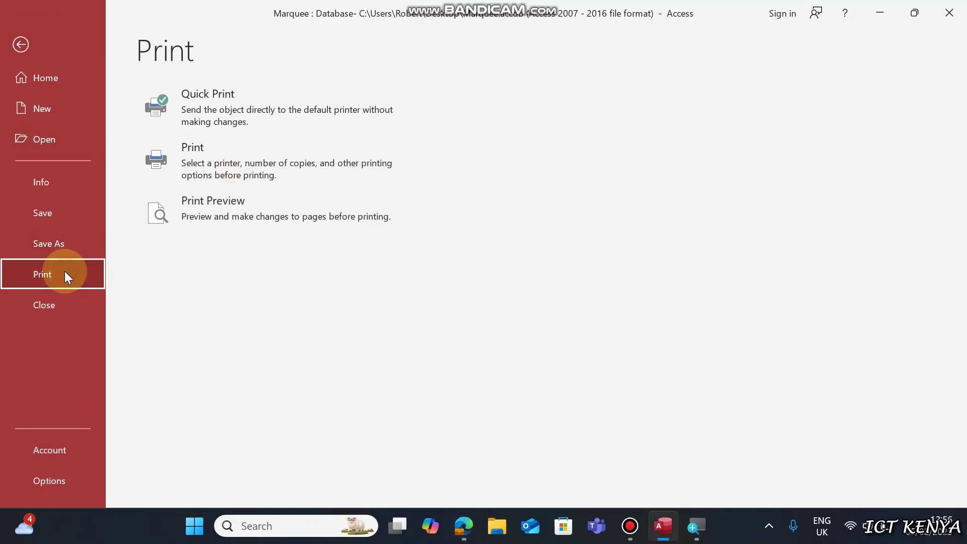
pyautogui.click(225, 234)
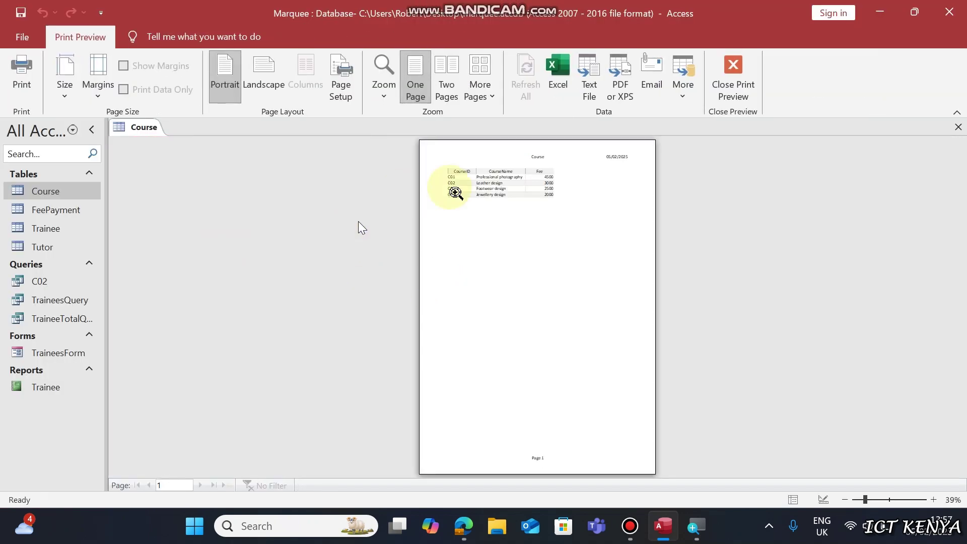
pyautogui.click(507, 233)
pyautogui.moveTo(960, 258); pyautogui.dragTo(957, 126)
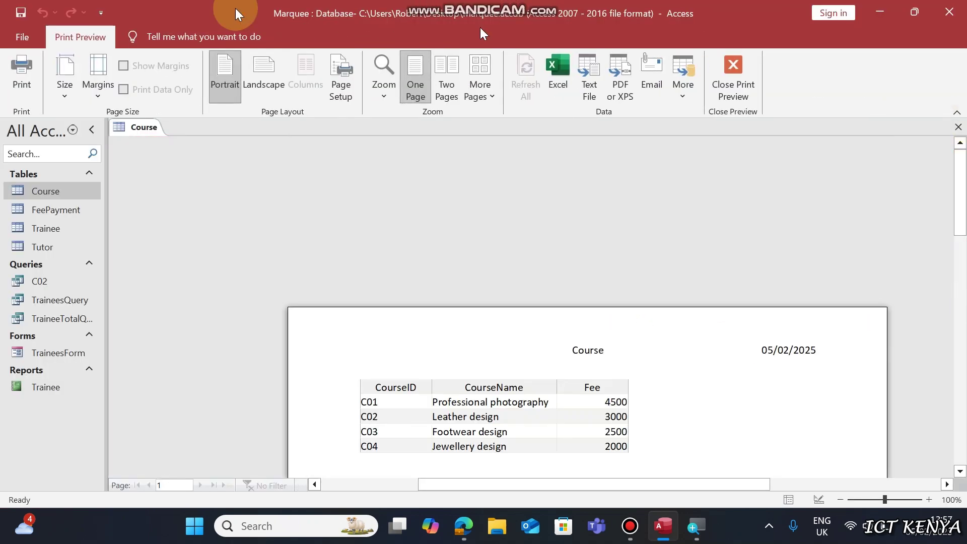
# Check the HP LaserJet printer in the print settings, then cancel printing.
pyautogui.click(9, 76)
pyautogui.click(561, 140)
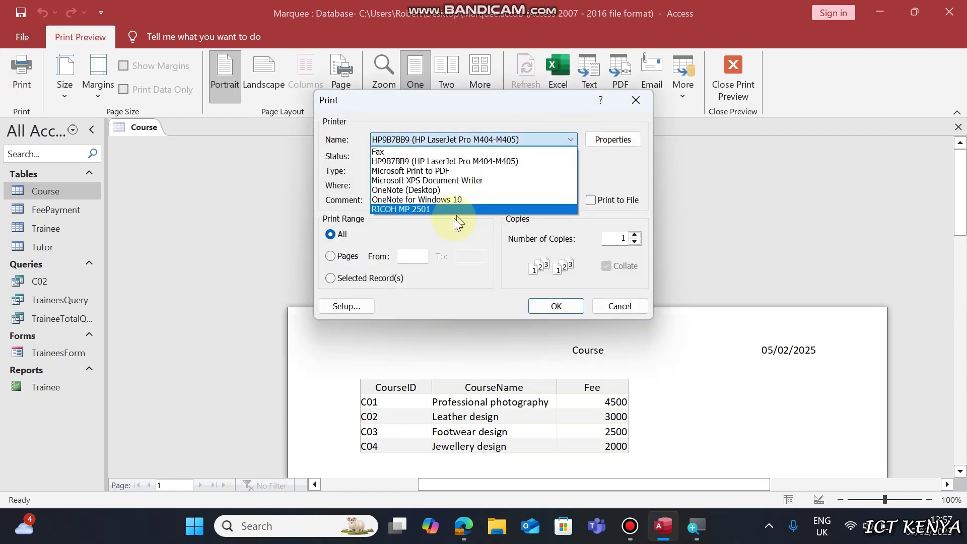
pyautogui.click(630, 306)
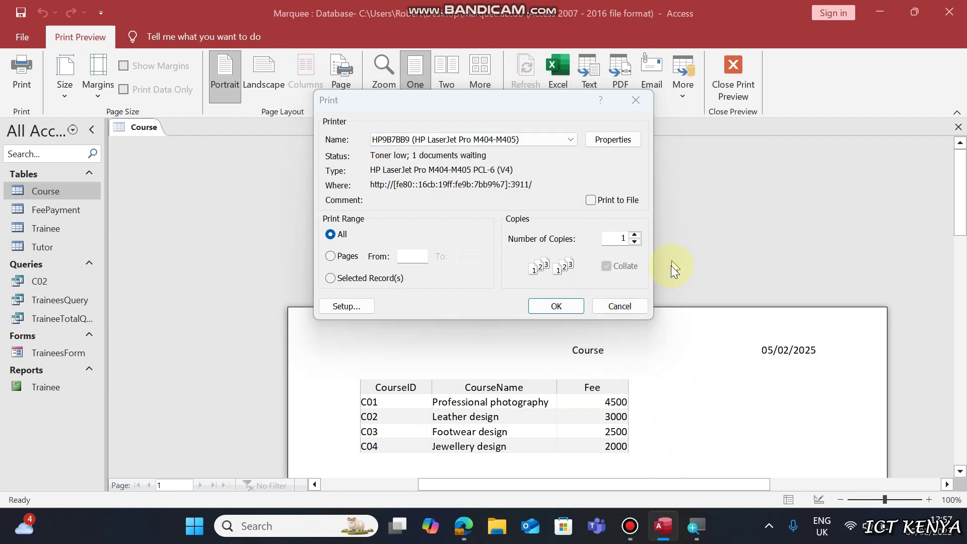
pyautogui.click(625, 301)
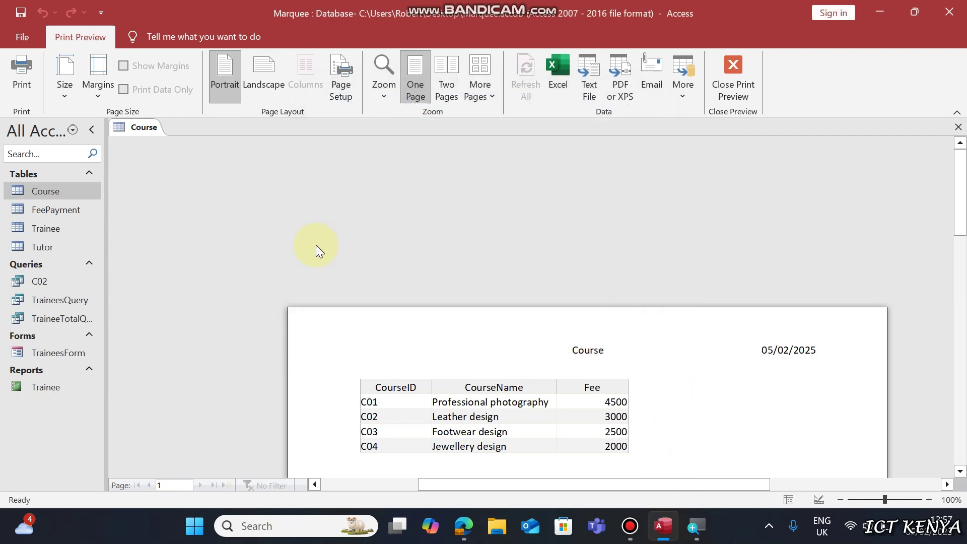
# Close Access and maximize Edge to review questions (d) and (e) of the exam PDF.
pyautogui.click(949, 12)
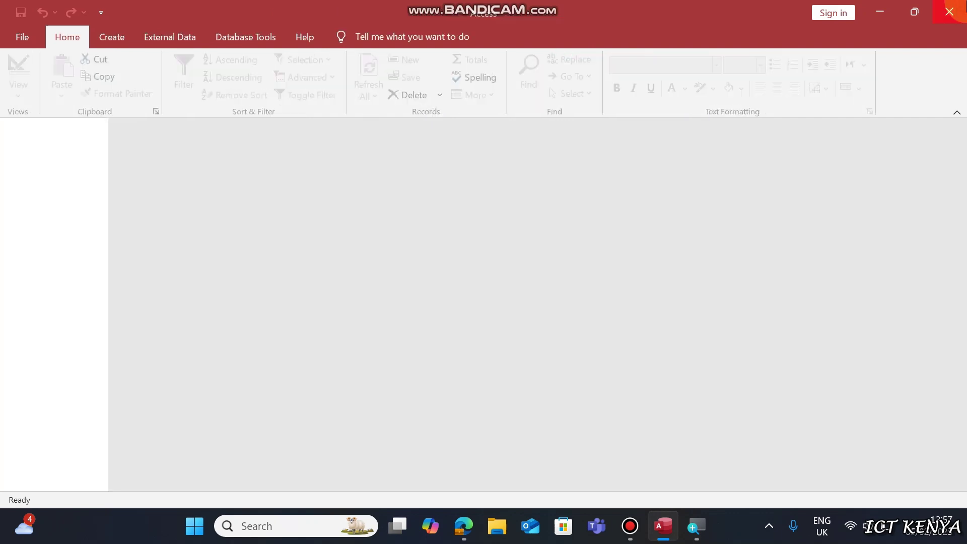
pyautogui.click(914, 16)
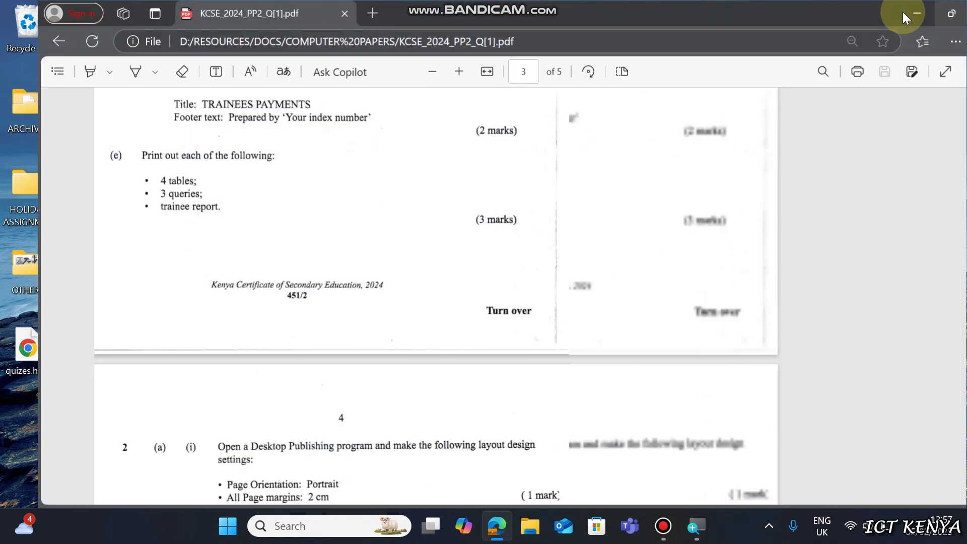
pyautogui.click(620, 225)
pyautogui.scroll(-4, 621, 224)
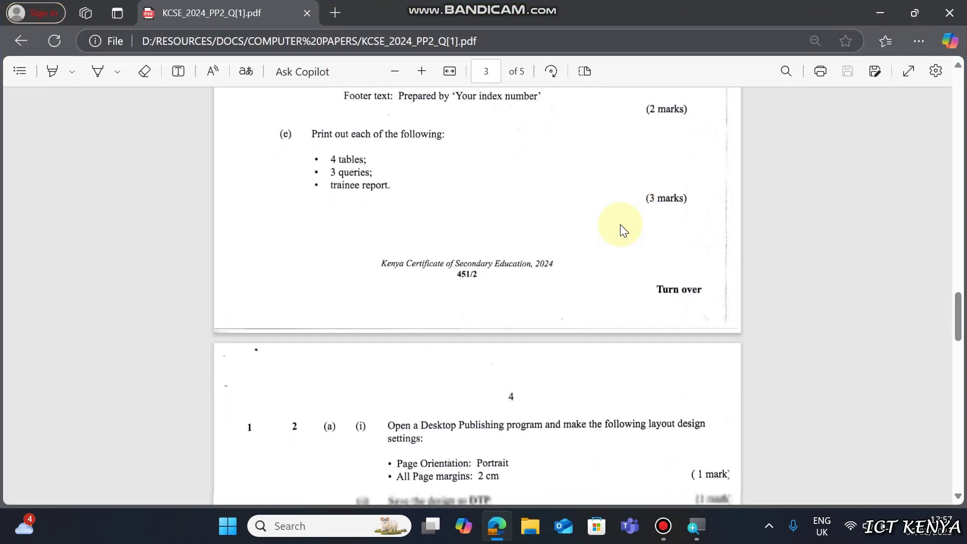
pyautogui.scroll(-3, 621, 225)
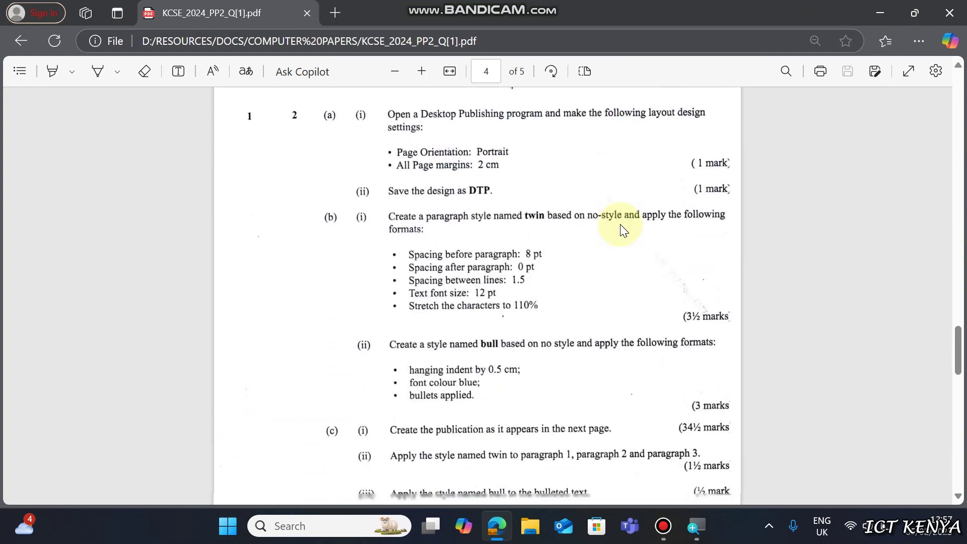
pyautogui.scroll(4, 621, 225)
pyautogui.scroll(5, 621, 225)
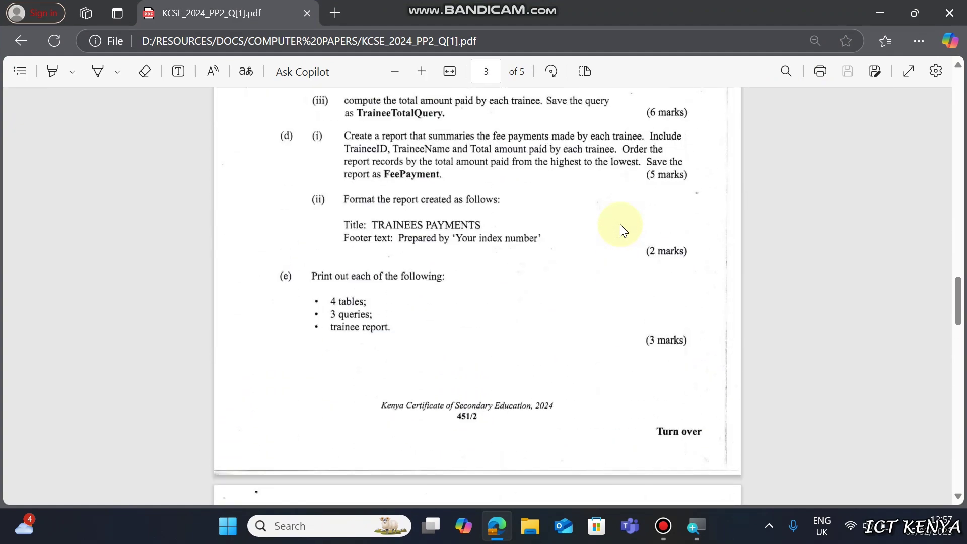